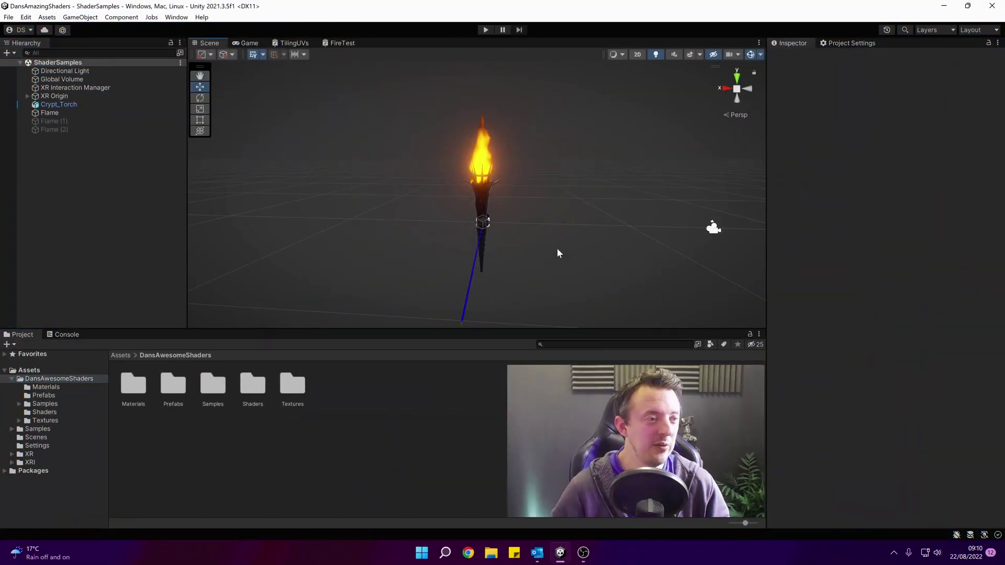
- Show the Flame object's Fire Node material settings, set Distortion Scale to 6.92 and adjust Dissolve Power
mouse_move(557, 250)
middle_down()
mouse_move(545, 237)
mouse_move(542, 259)
middle_up()
scroll(545, 238, up, 3)
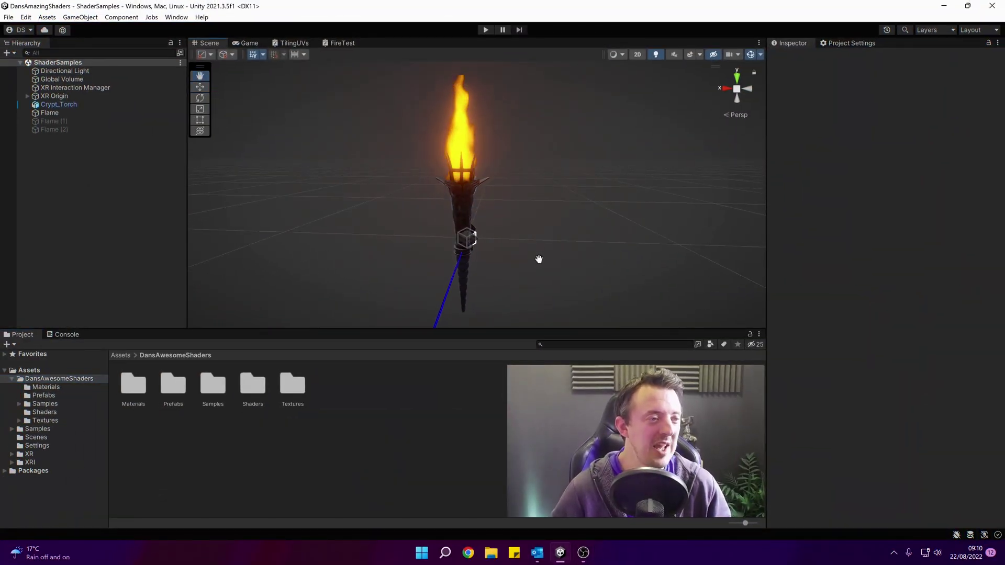
click(471, 137)
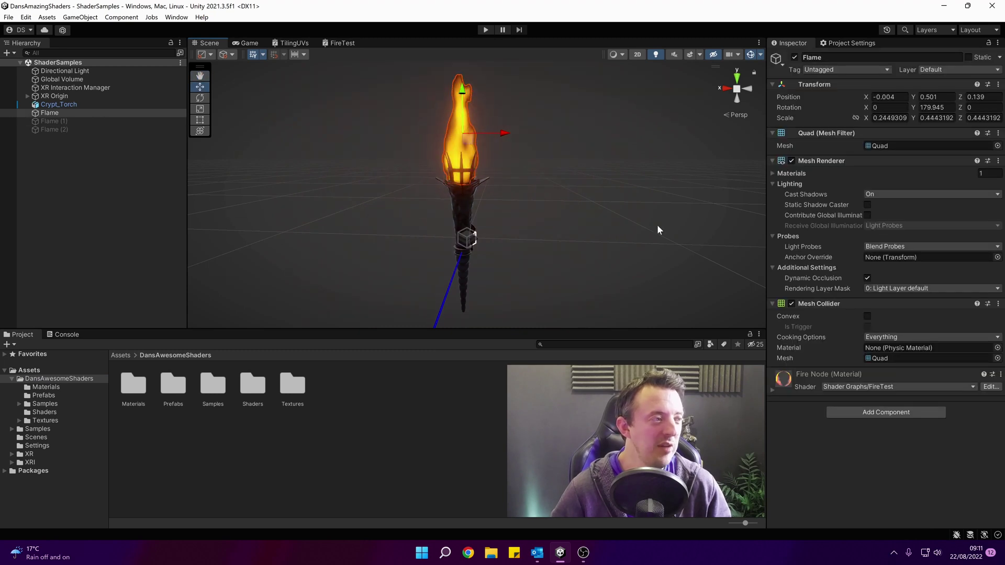
click(772, 388)
scroll(807, 393, down, 3)
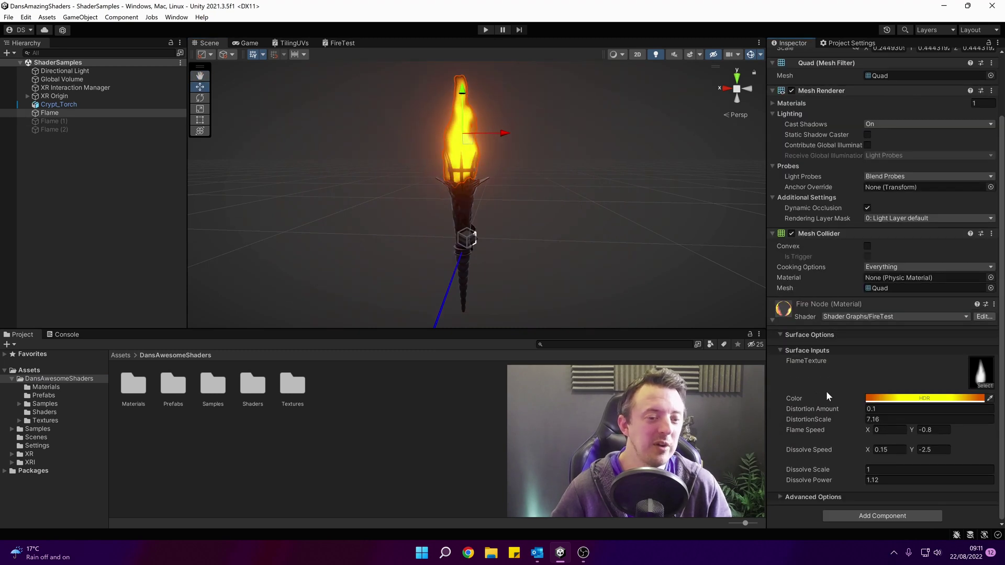
drag(828, 419, 829, 421)
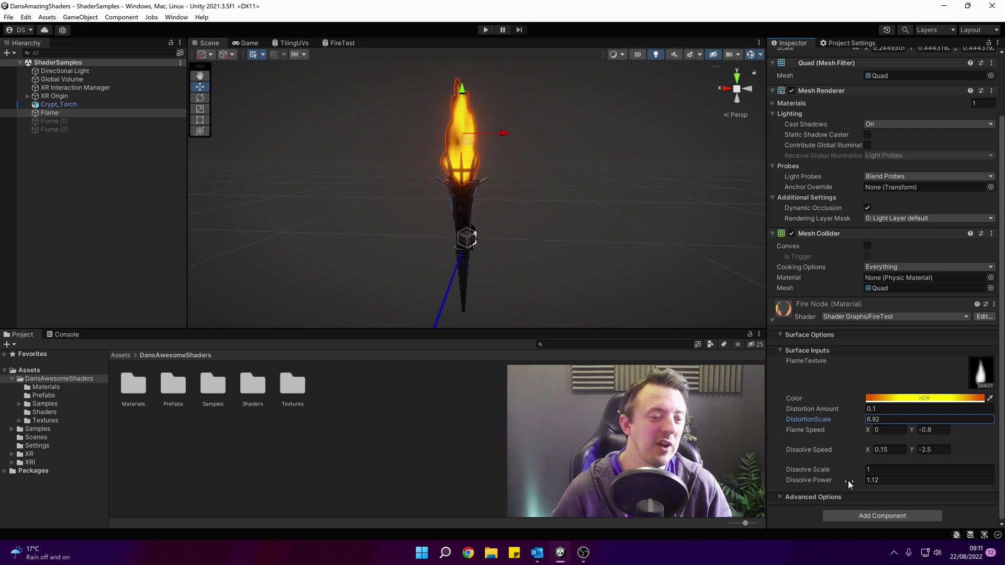
drag(848, 480, 856, 478)
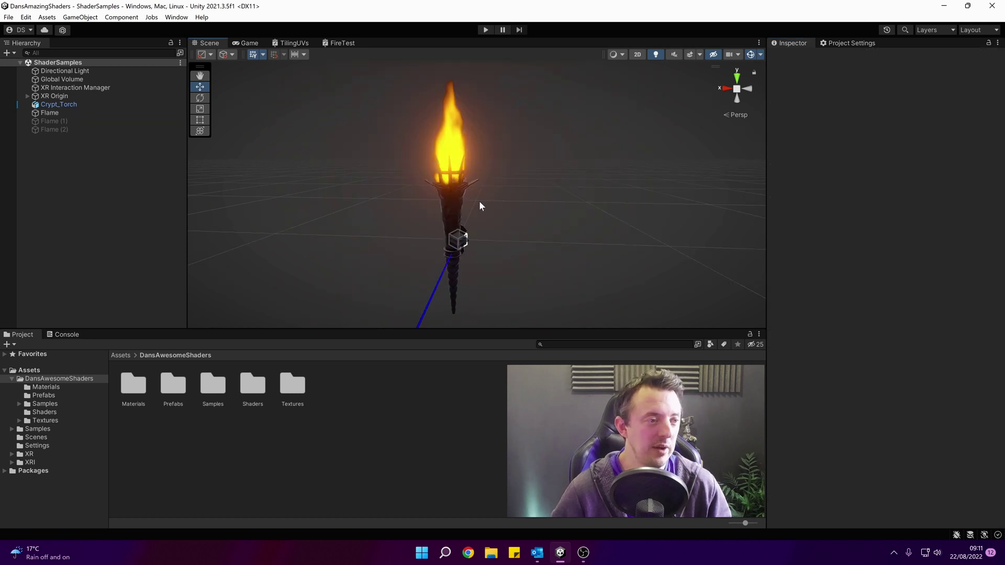
- Examine the burning torch from several angles and inspect the Crypt_Torch and disabled Flame (1) objects
middle_drag(510, 194, 533, 202)
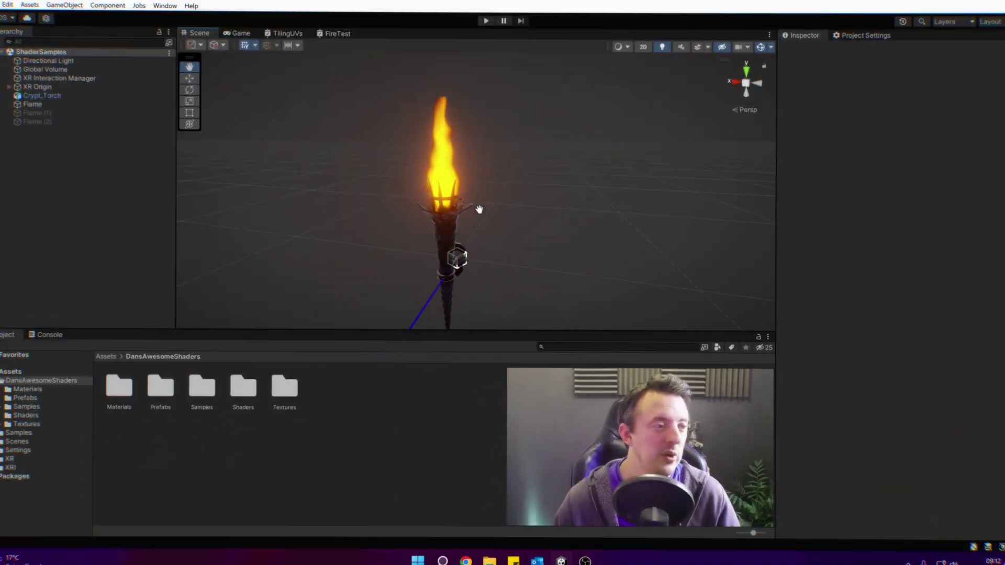
middle_drag(480, 211, 470, 204)
right_drag(534, 201, 508, 217)
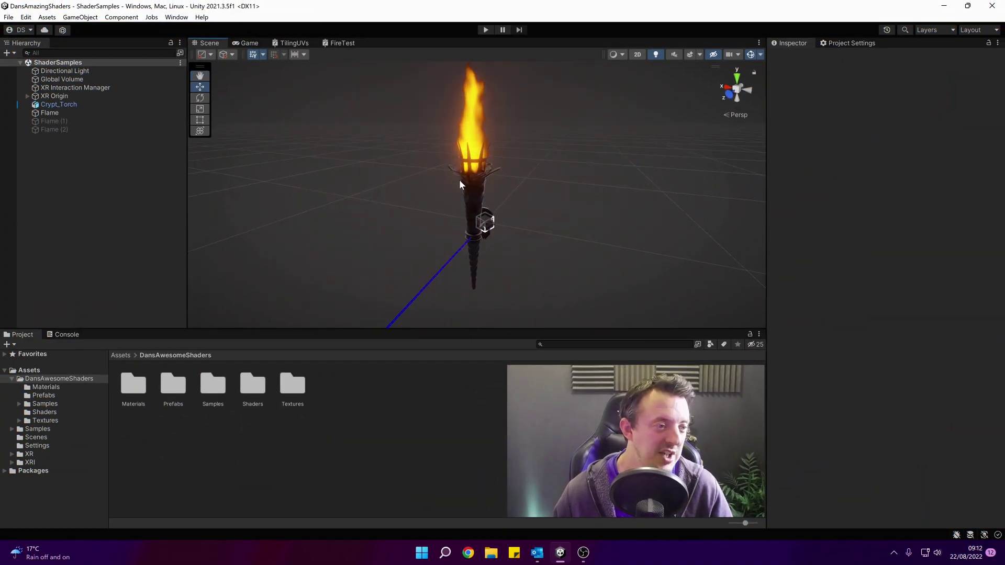
click(467, 184)
scroll(469, 183, up, 2)
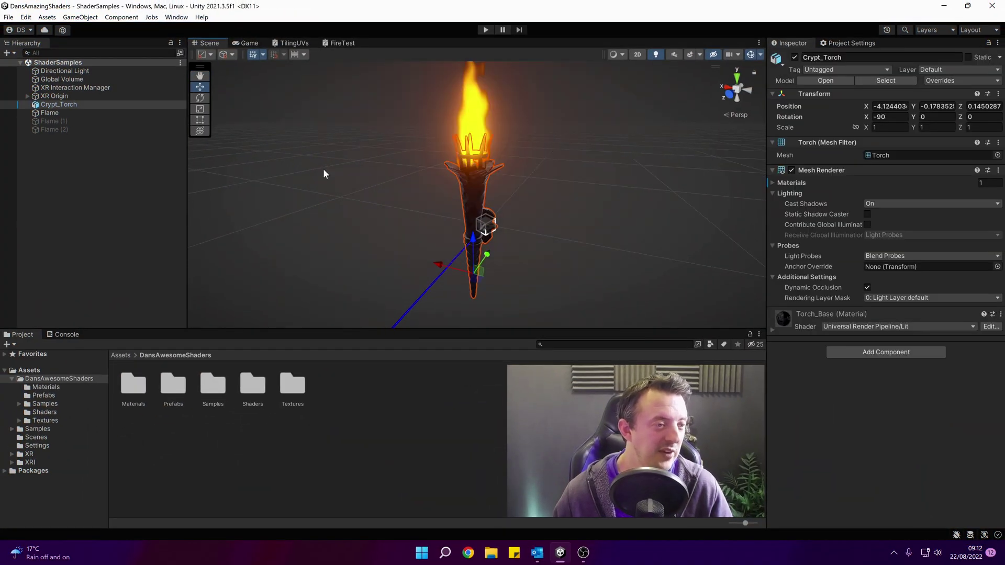
click(55, 114)
click(56, 119)
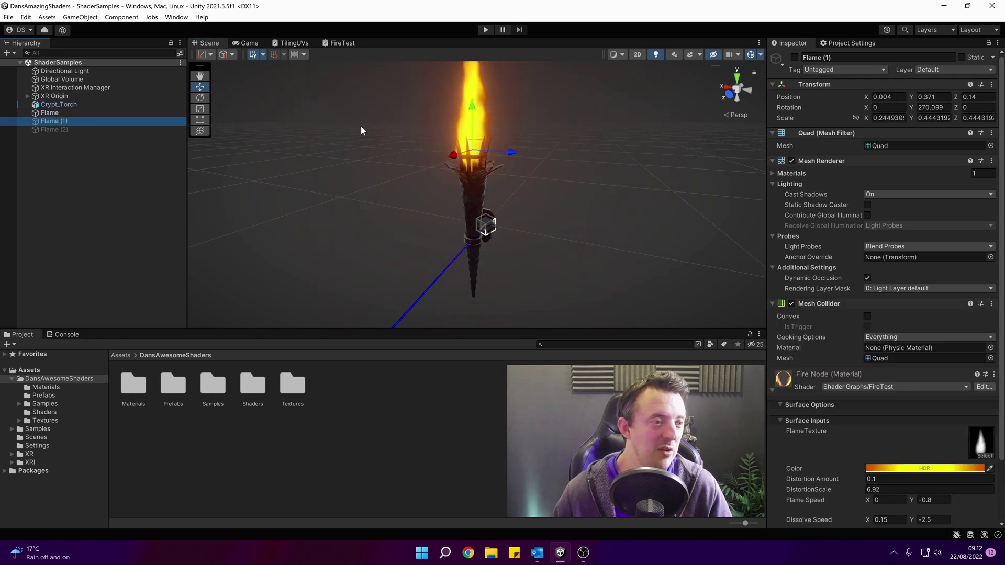
alt+drag(362, 131, 494, 204)
alt+drag(389, 165, 440, 186)
scroll(357, 151, down, 5)
middle_drag(440, 187, 522, 190)
- Deactivate the Crypt_Torch object and activate it again
click(82, 105)
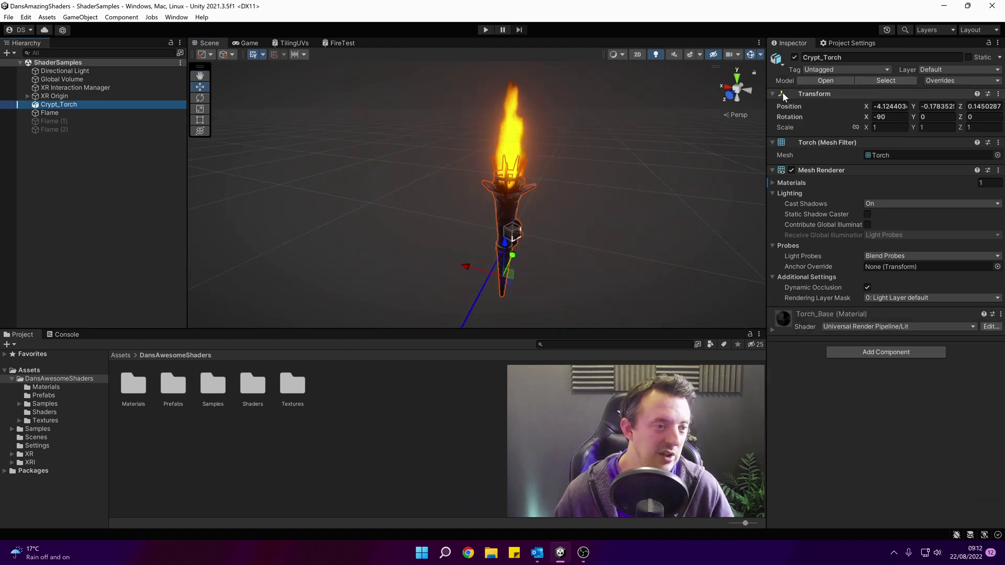
click(794, 57)
click(794, 57)
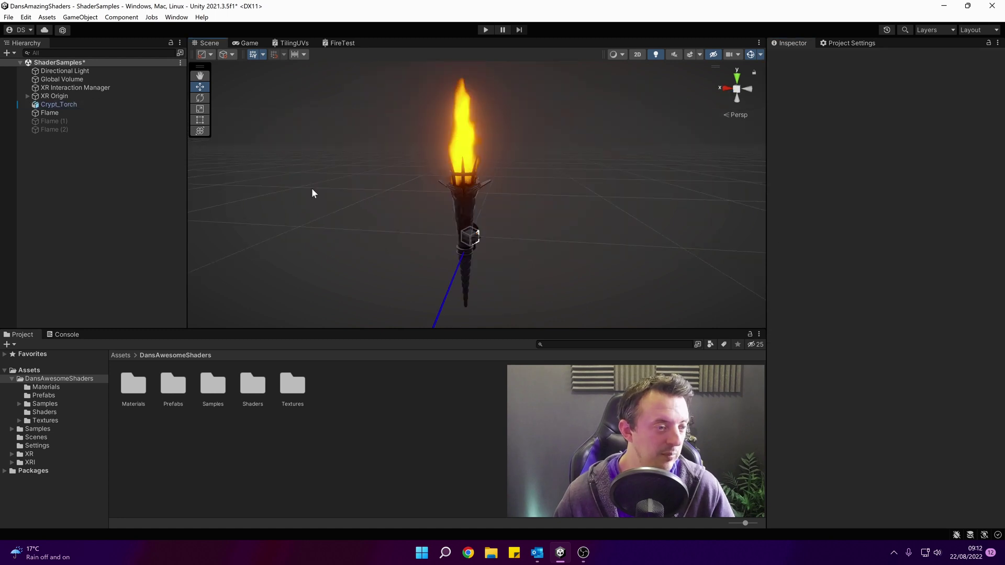
- Deactivate the Flame object and add a new Quad to the scene, naming it e
click(464, 143)
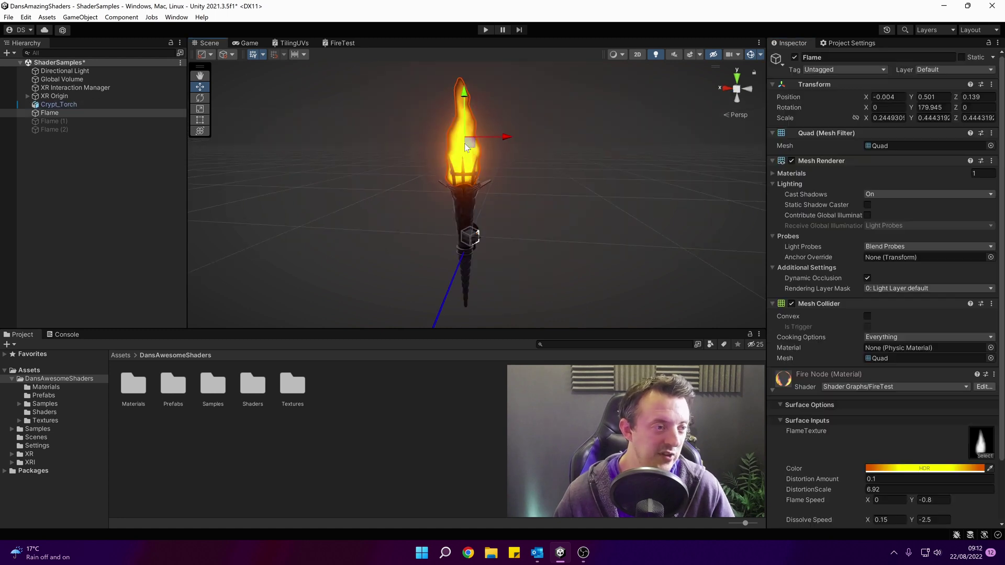
click(795, 57)
click(81, 164)
right_click(82, 164)
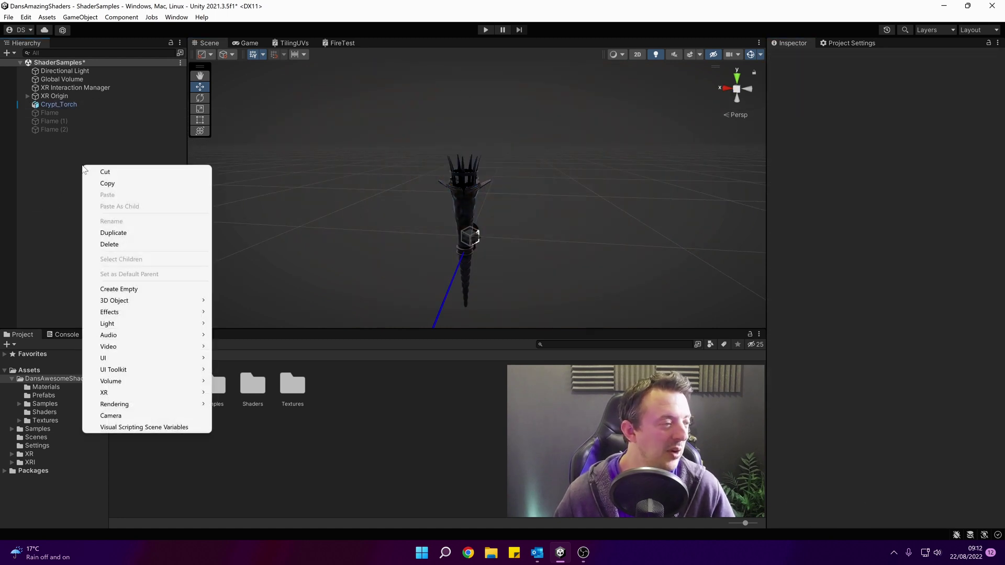
mouse_move(120, 300)
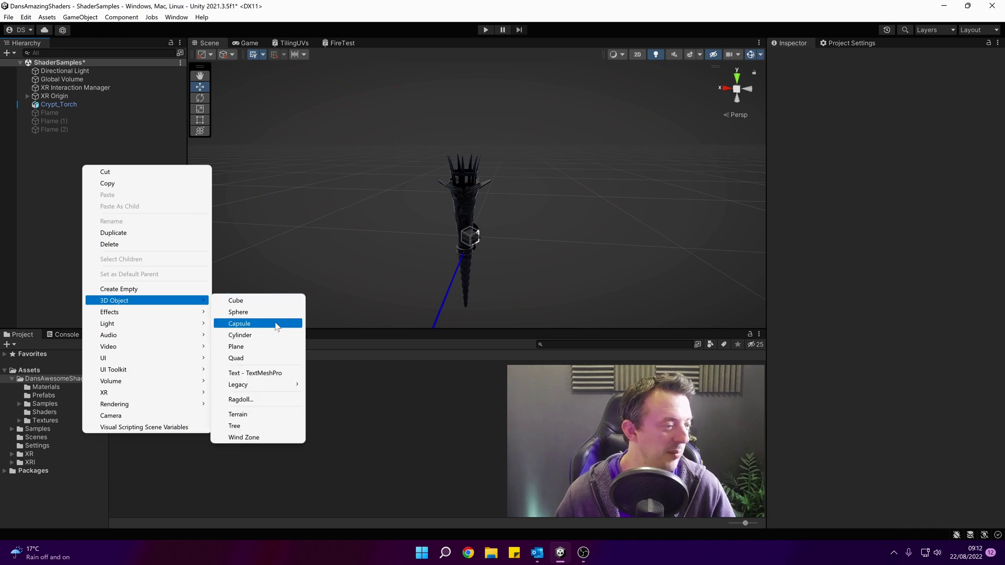
click(260, 359)
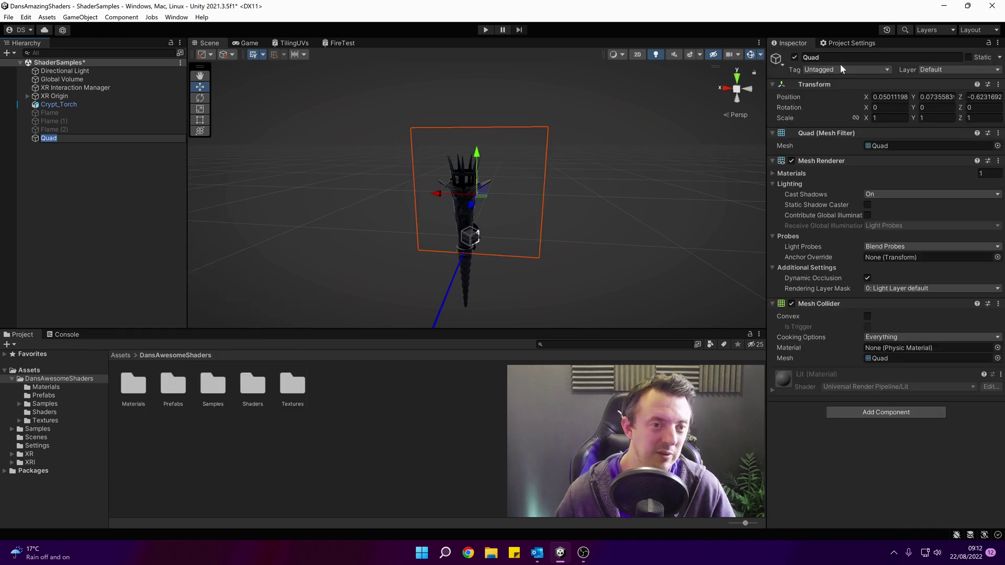
text(e)
- Rotate the new quad 180 degrees about the Y axis so its visible face points towards the view
middle_drag(507, 199, 486, 204)
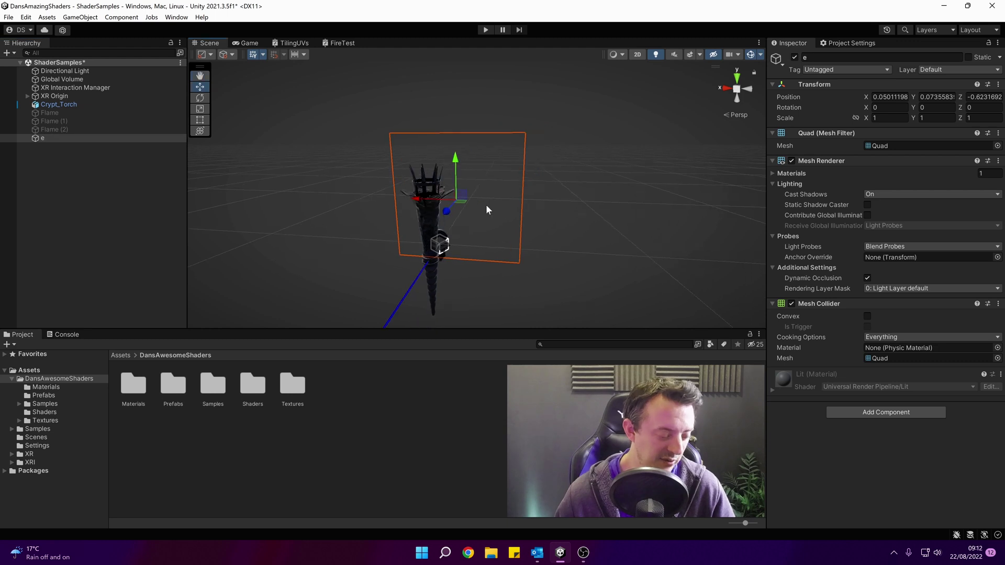
key(e)
drag(486, 205, 551, 200)
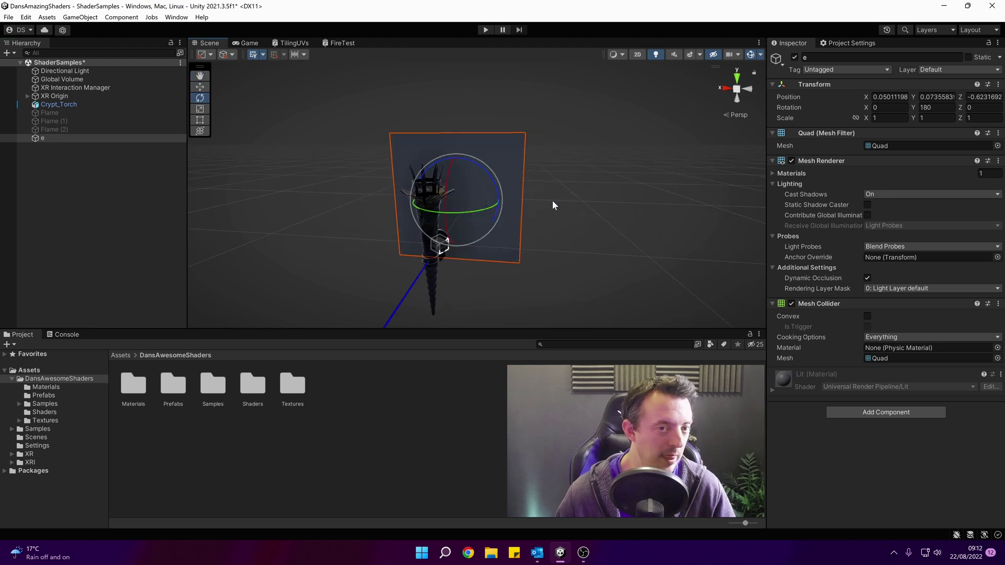
middle_drag(585, 204, 565, 211)
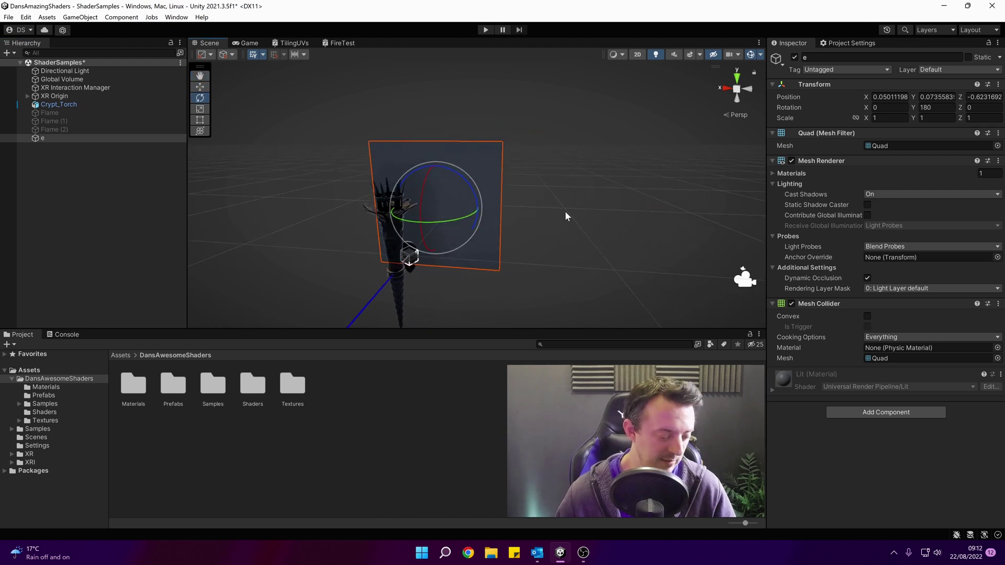
- Move the quad above the torch head to about X 0.068, Y 0.748, Z 0.12
key(w)
alt+drag(565, 211, 504, 238)
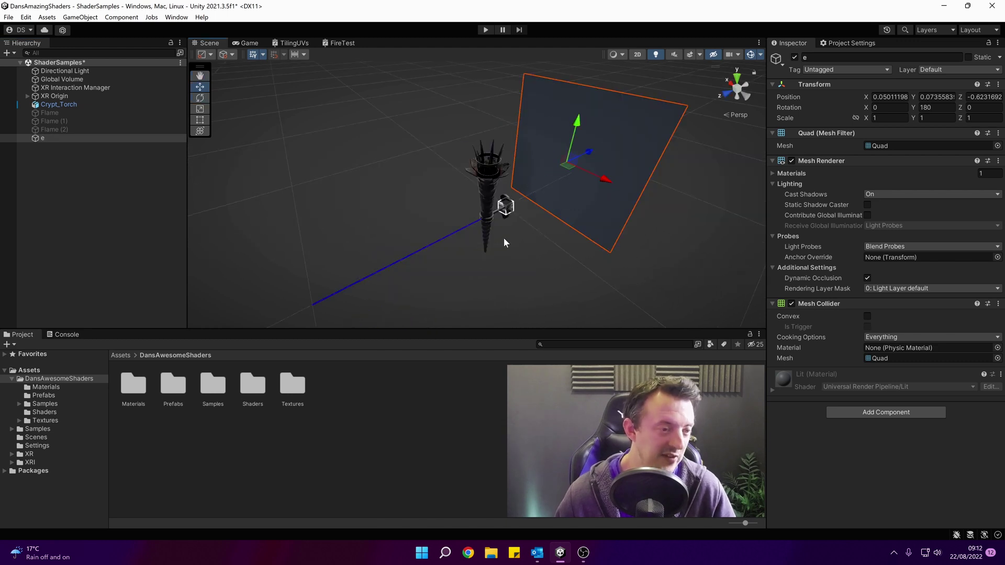
drag(565, 170, 482, 67)
alt+drag(502, 202, 497, 247)
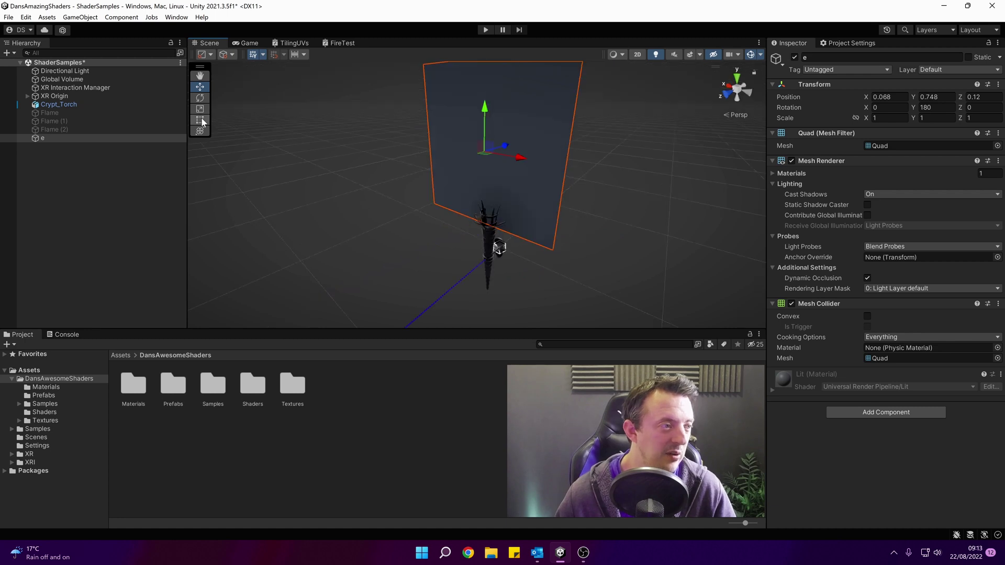
- Resize the quad to a narrow strip about 0.114 by 0.418 and centre it on the torch head at about Y 0.506
key(t)
alt+drag(309, 158, 443, 142)
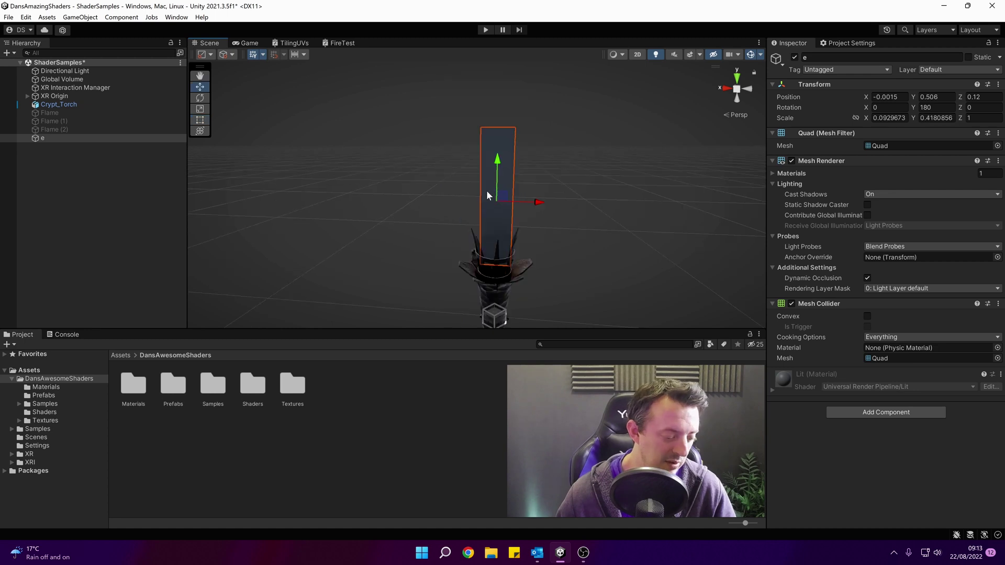
click(601, 196)
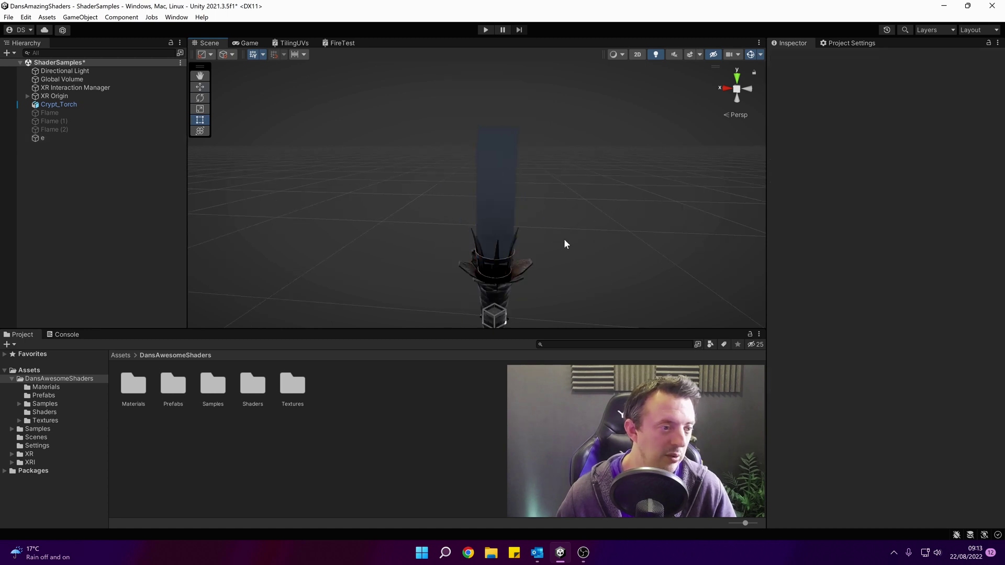
middle_drag(557, 235, 534, 220)
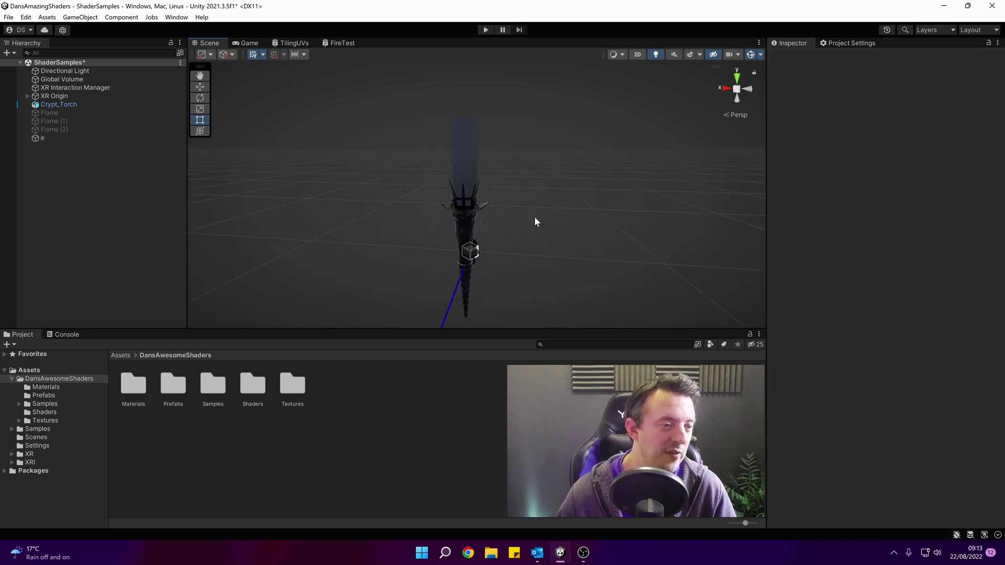
- Create a URP Lit Shader Graph named FireStarter in the Shaders folder
click(44, 387)
click(45, 412)
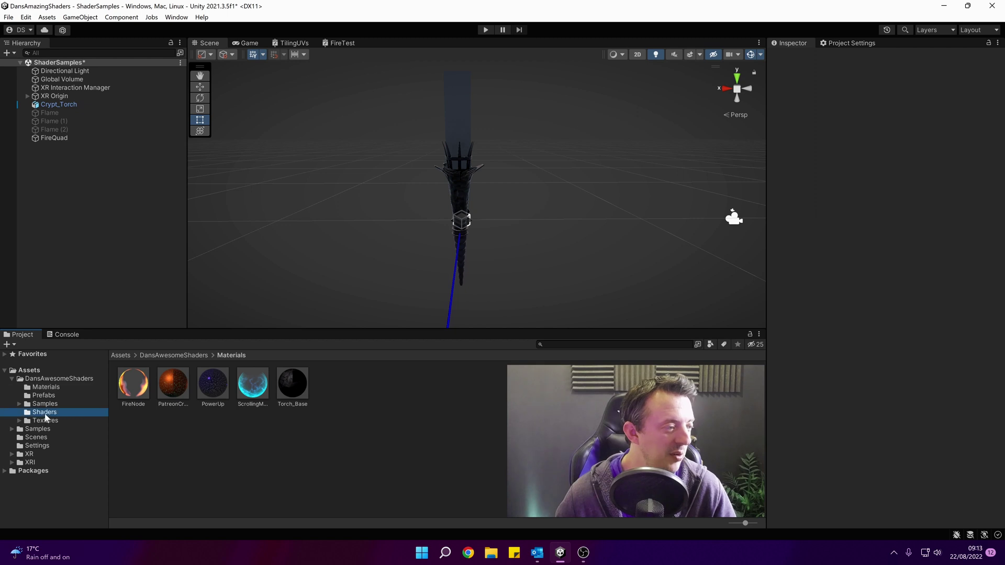
right_click(376, 452)
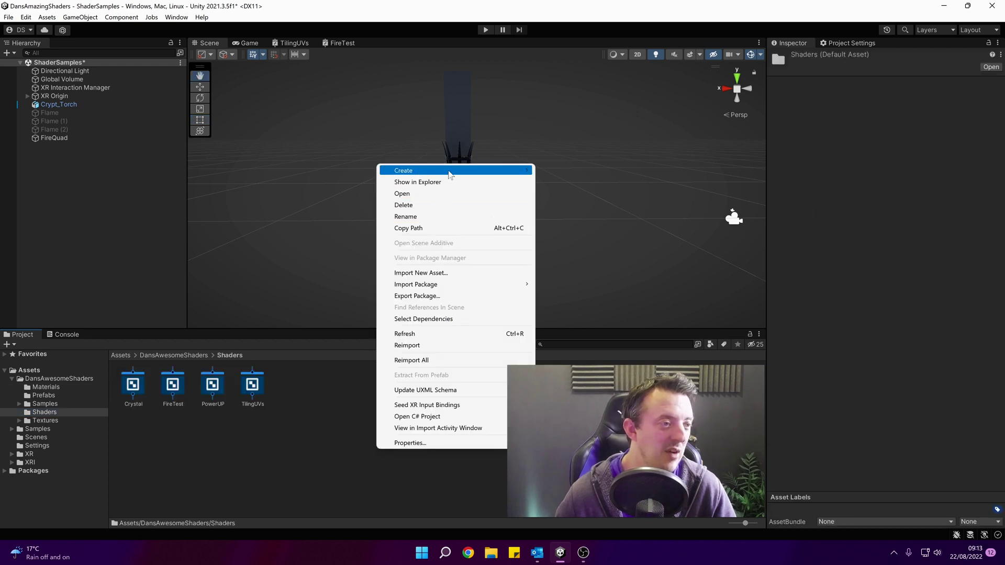
mouse_move(450, 174)
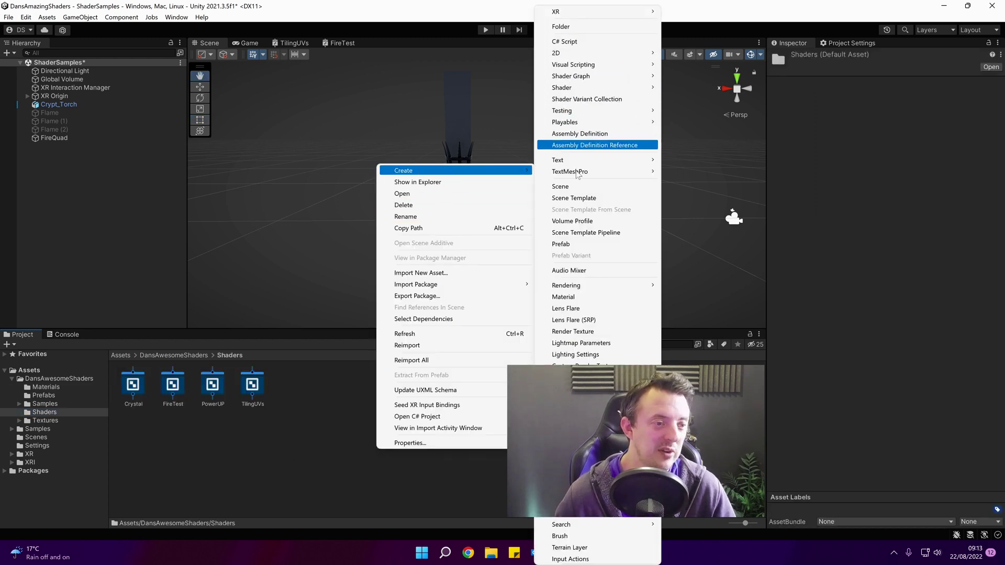
mouse_move(602, 79)
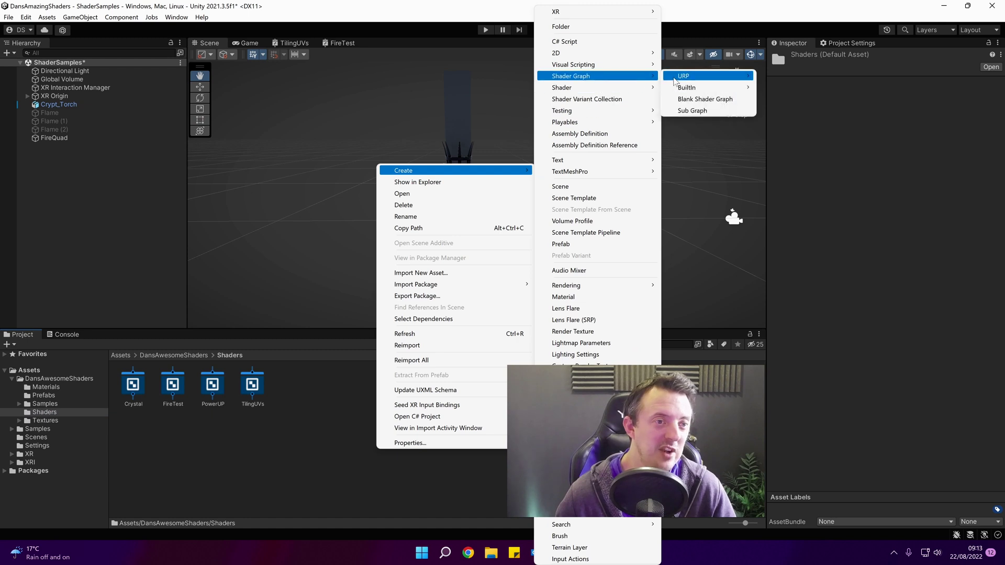
mouse_move(687, 78)
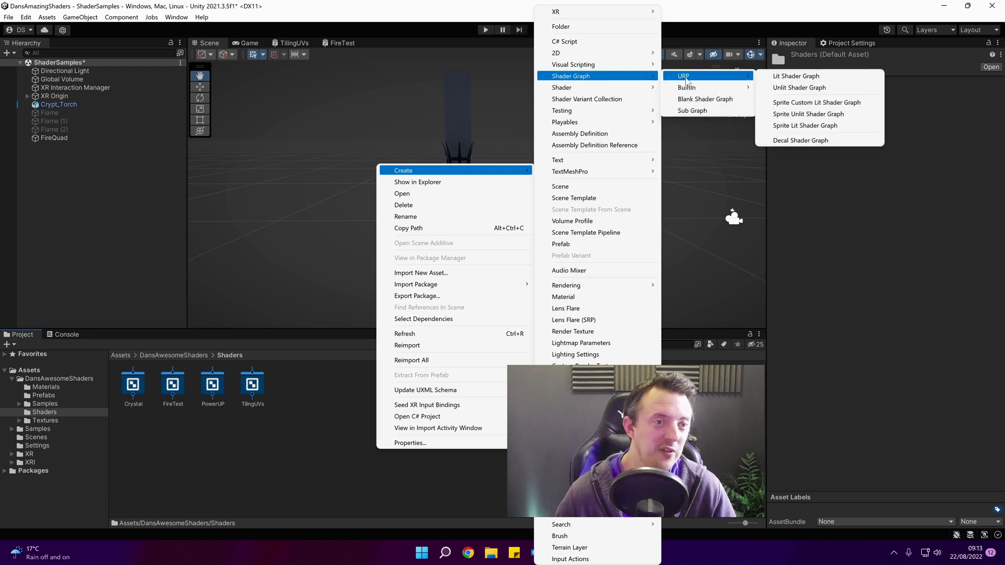
click(809, 77)
key(BackSpace)
text(F)
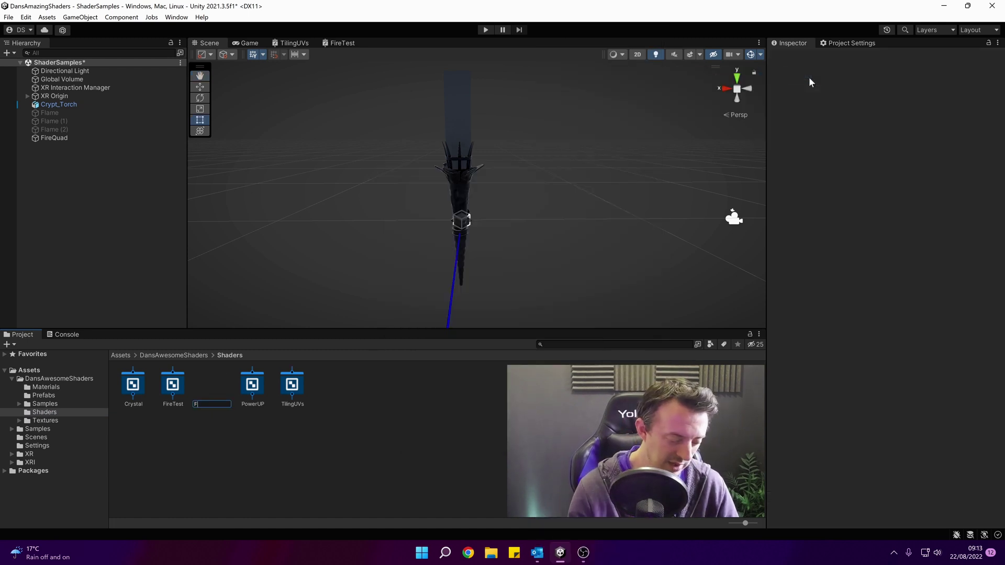
text(ire)
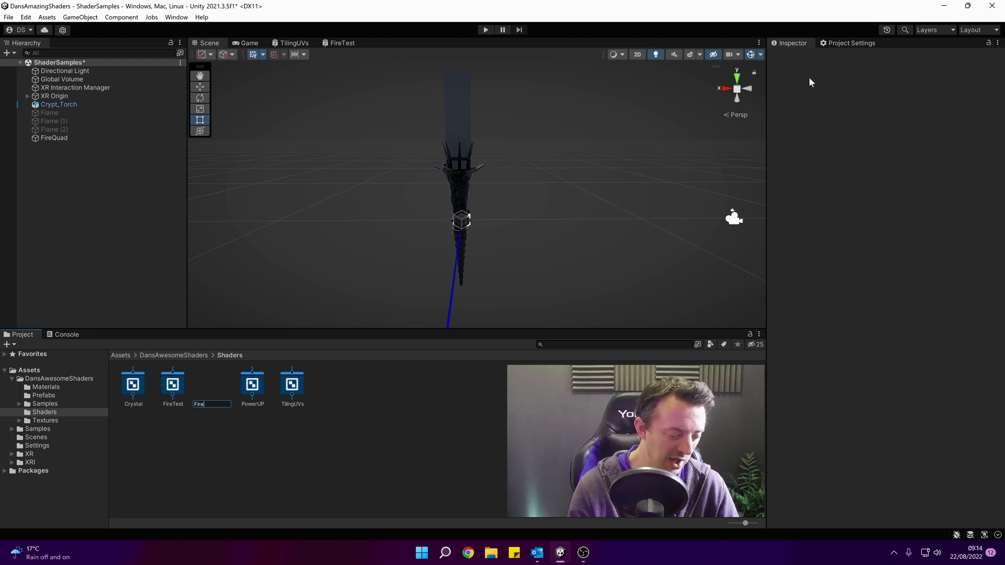
text(SG)
key(Return)
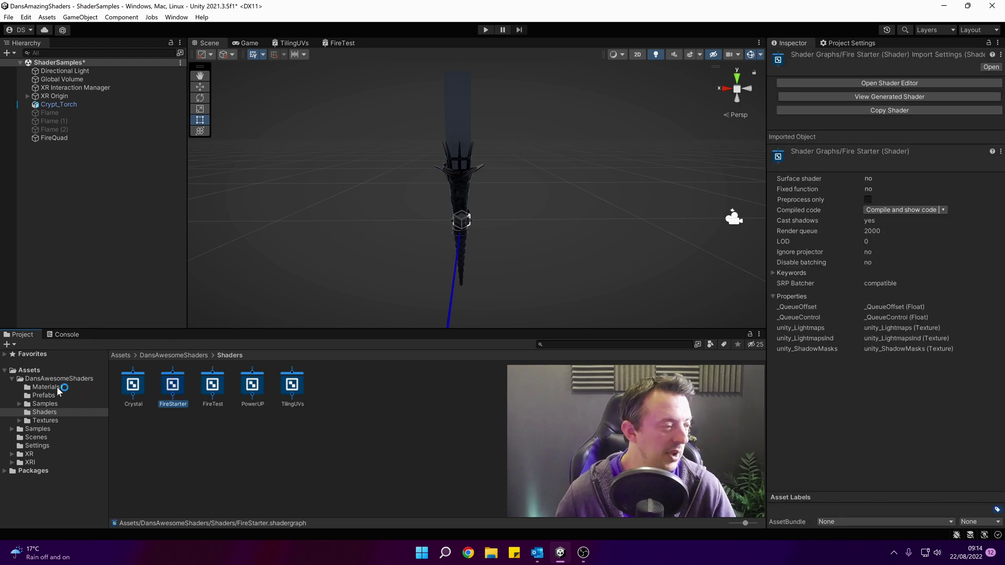
- Create a new material named TorchFire in the Materials folder
click(58, 385)
right_click(474, 474)
mouse_move(524, 194)
click(711, 300)
text(To)
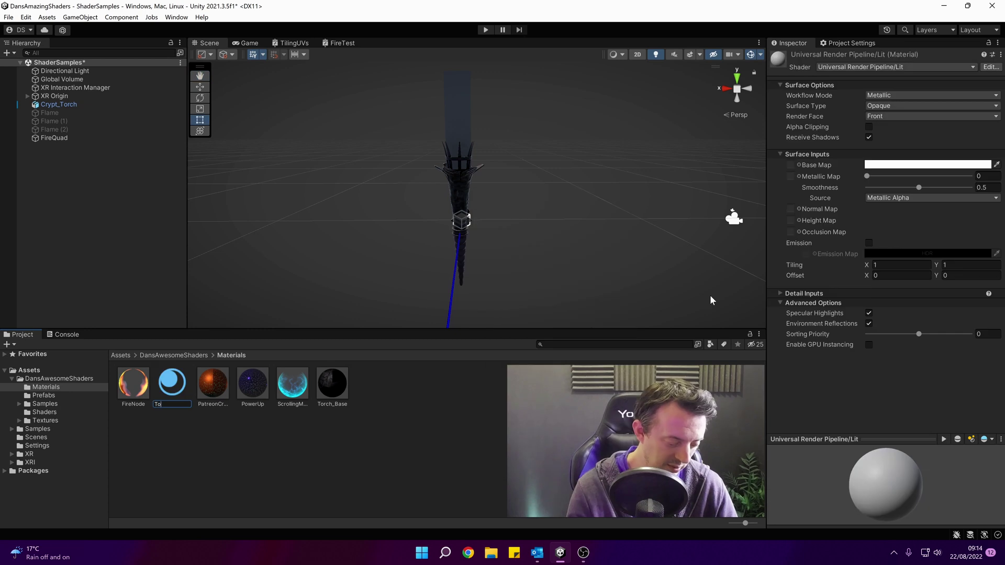
text(rchFire)
key(Return)
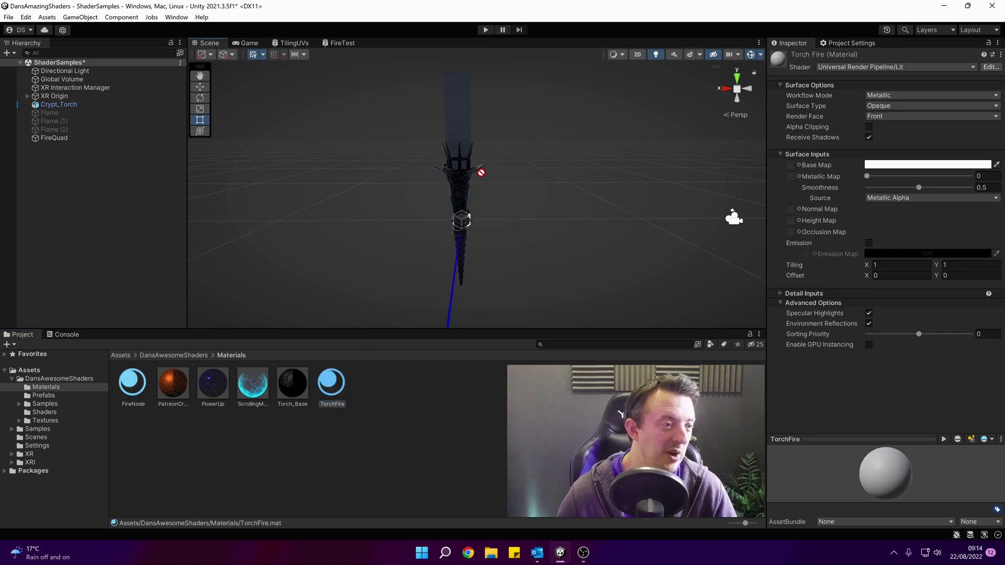
- Apply the TorchFire material to the FireQuad and expand the material's settings
click(461, 128)
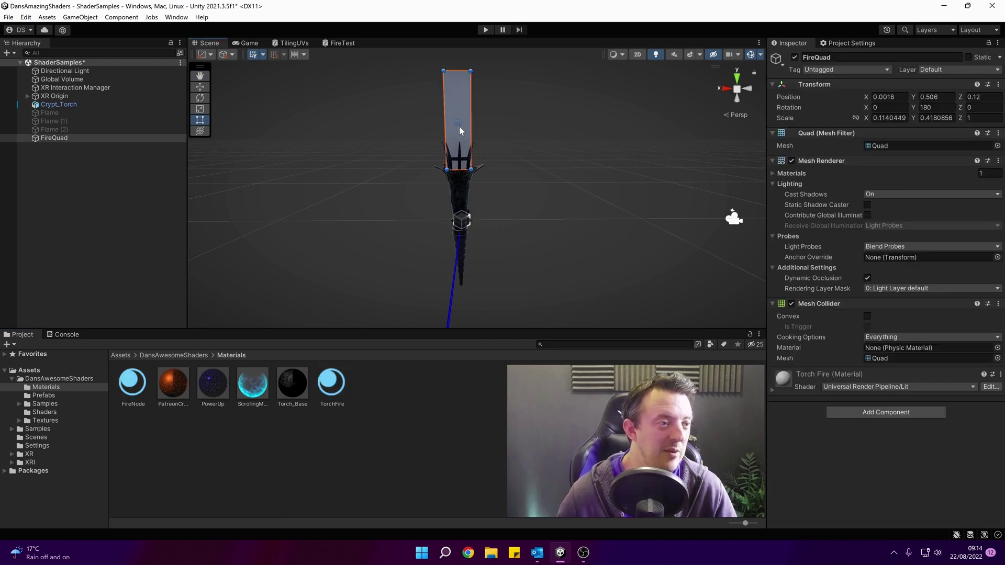
click(843, 387)
click(809, 384)
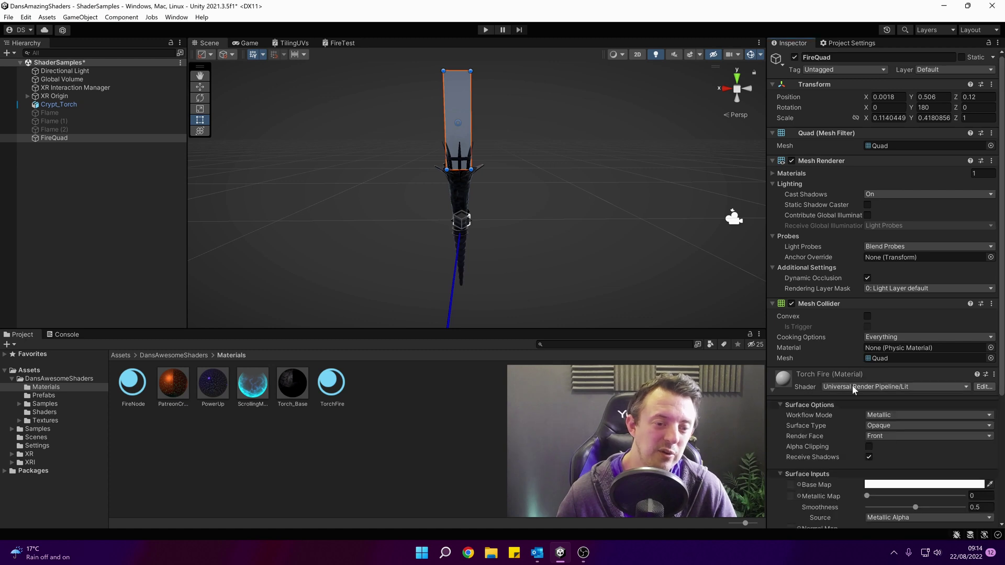
- Assign the FireStarter shader graph as the shader of the TorchFire material
click(852, 386)
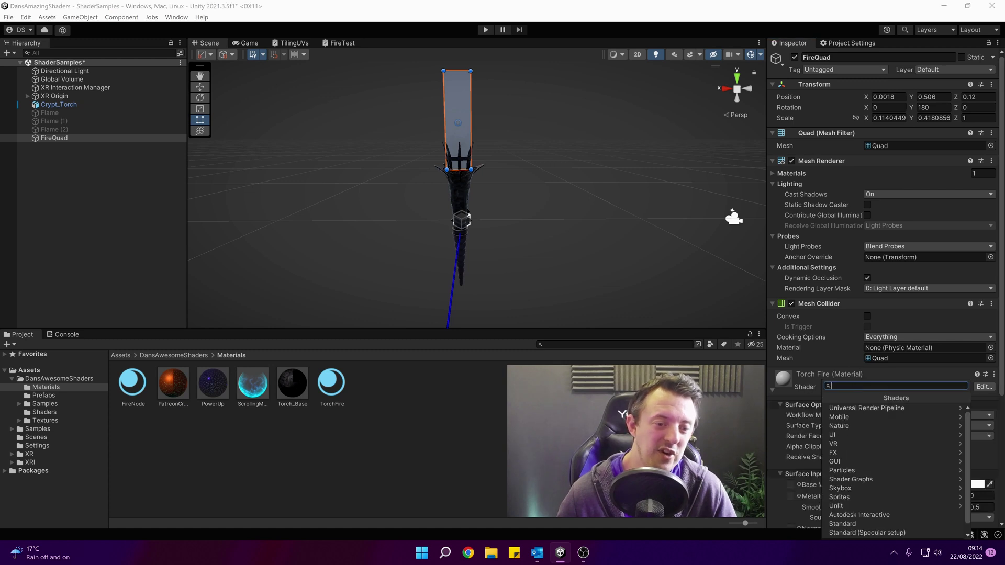
click(861, 478)
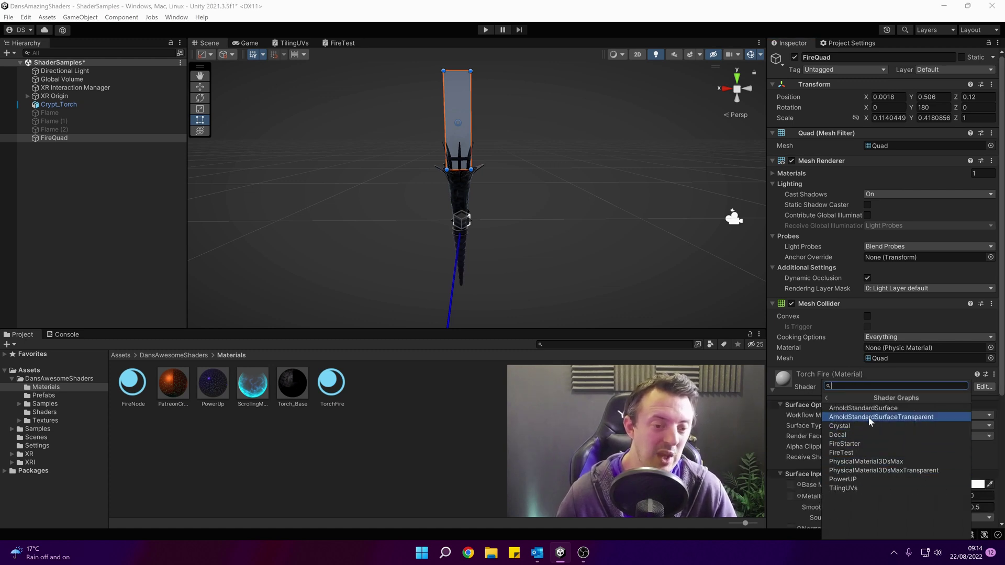
click(864, 444)
middle_drag(552, 293, 578, 188)
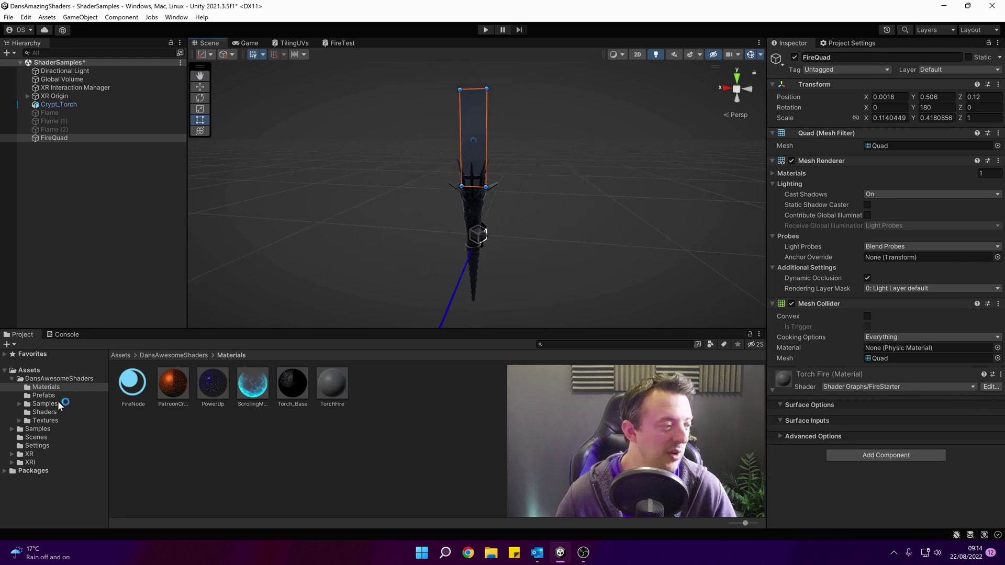
- Open the FireStarter shader graph from the Shaders folder and set its surface type to Transparent
click(44, 413)
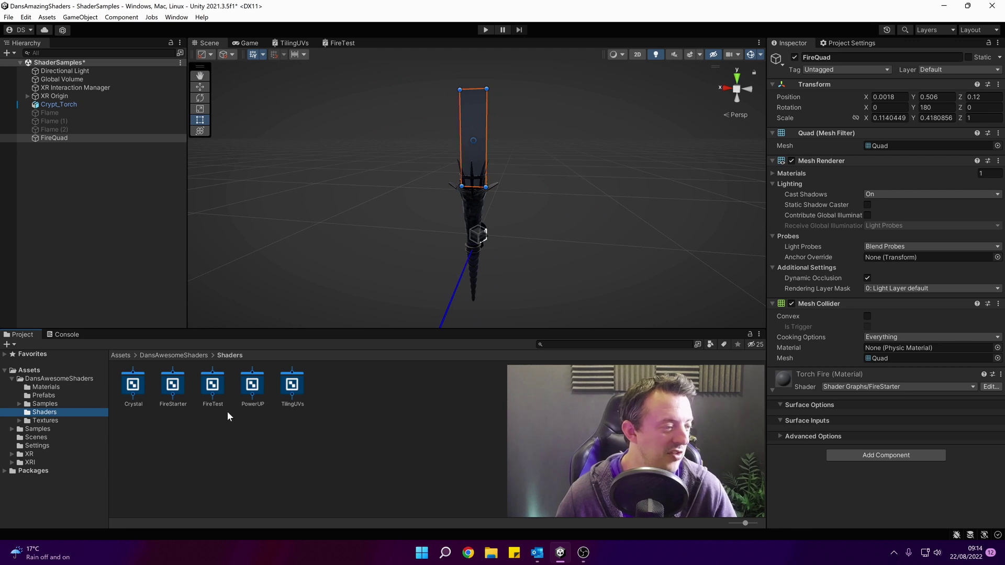
double_click(169, 393)
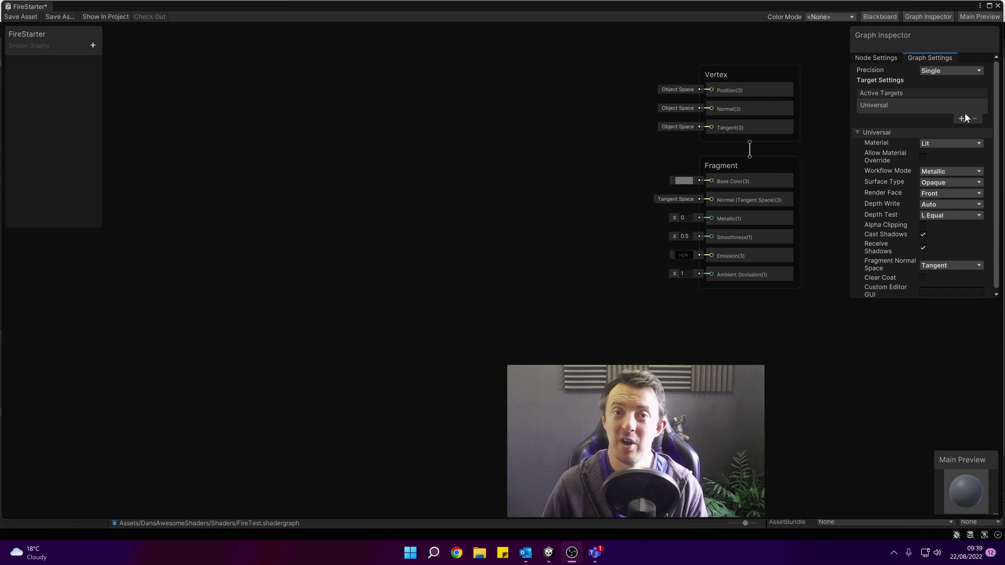
click(917, 62)
click(937, 182)
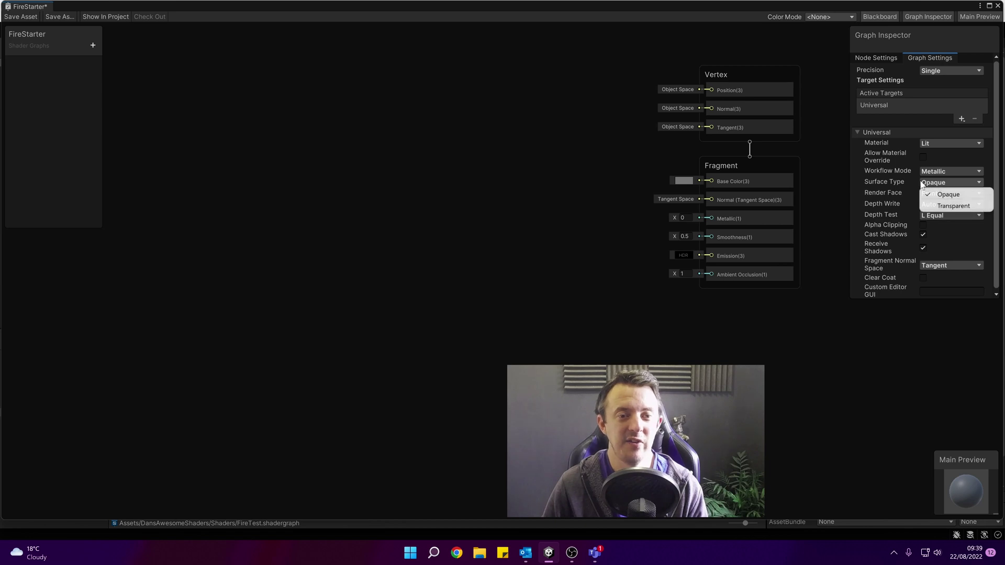
click(935, 205)
scroll(984, 173, down, 1)
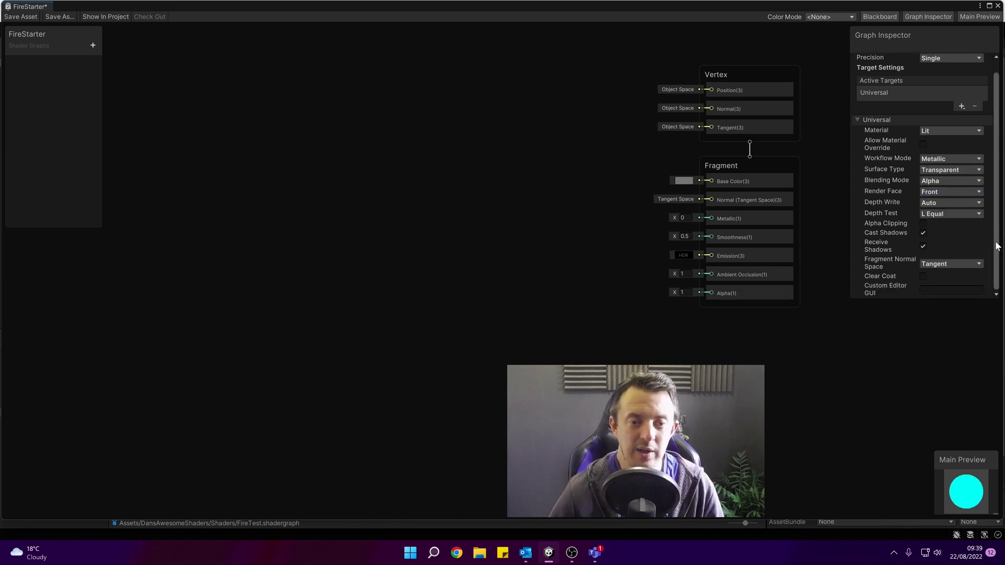
scroll(994, 172, up, 1)
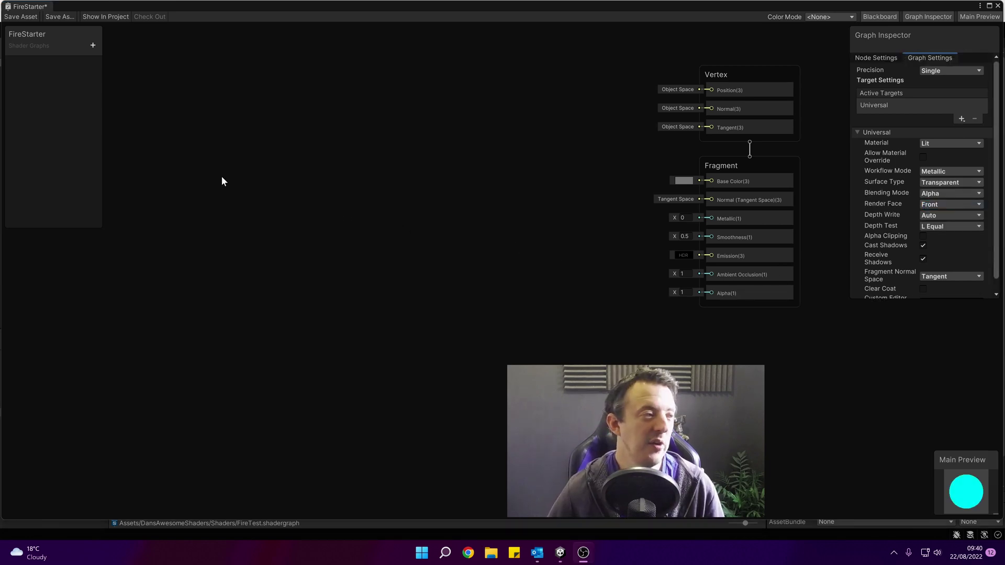
- Add a Texture 2D property named FlameShape to the graph with the fire 2 texture as its default
middle_drag(236, 229, 287, 241)
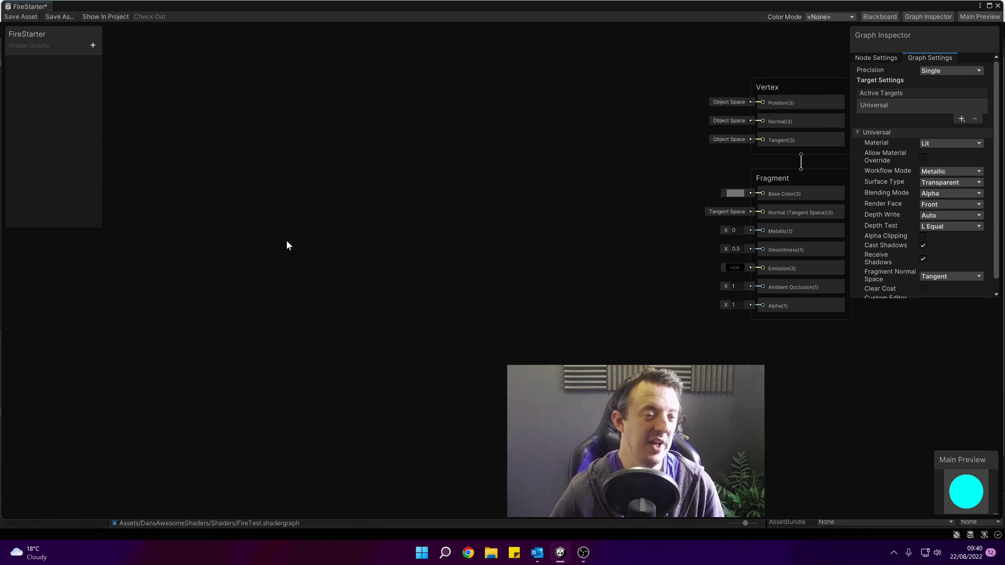
click(93, 46)
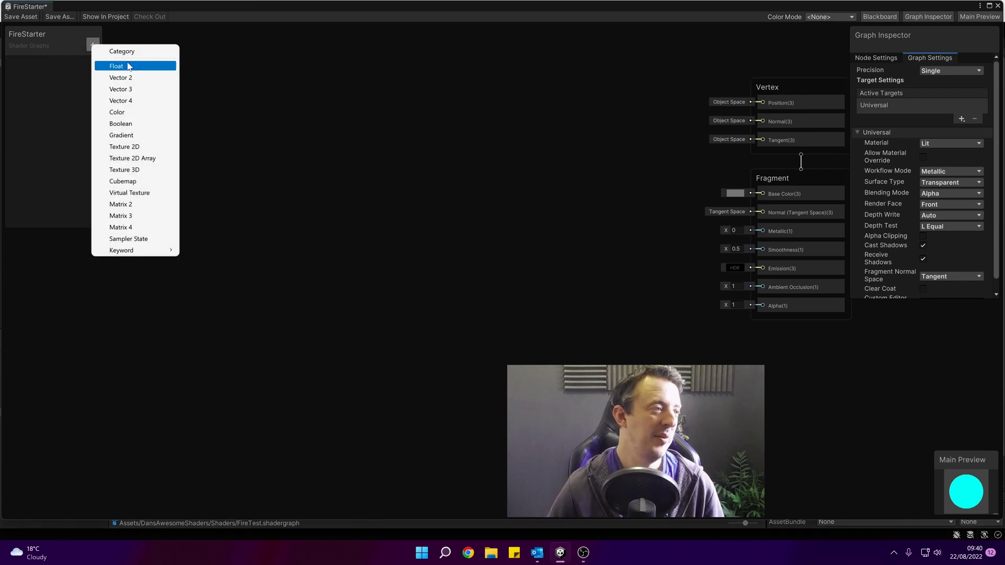
click(138, 147)
text(FlameSha)
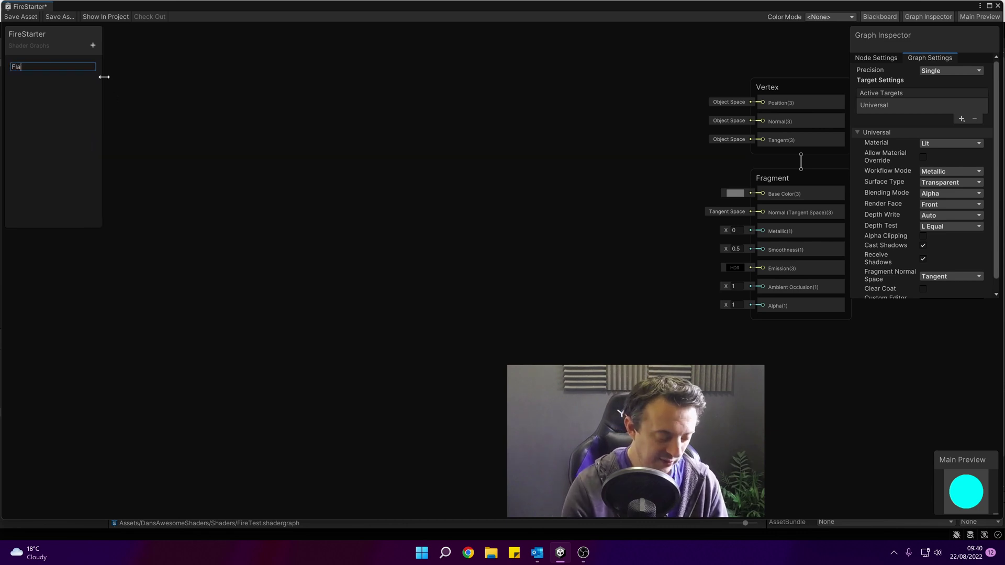
text(pe)
click(983, 116)
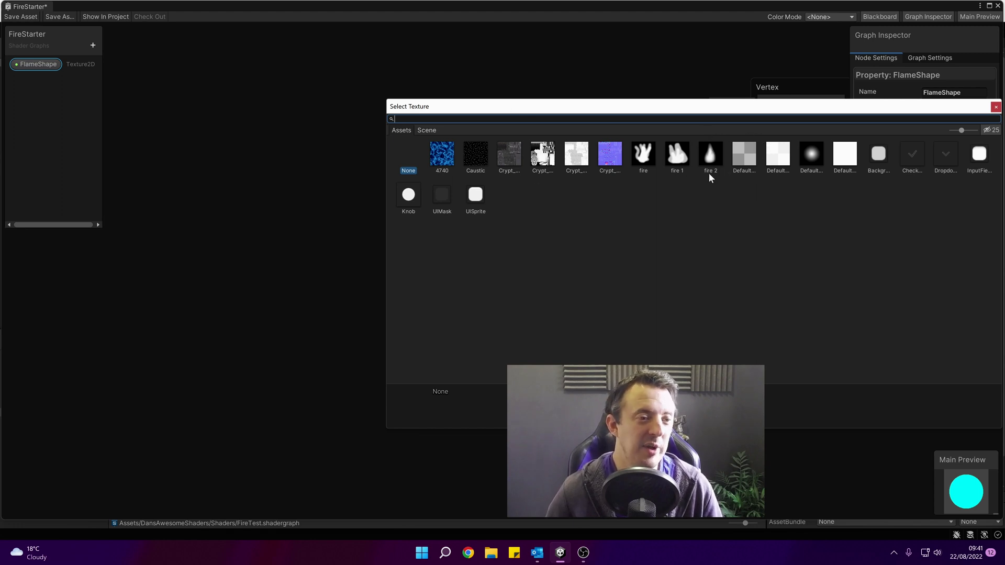
double_click(711, 159)
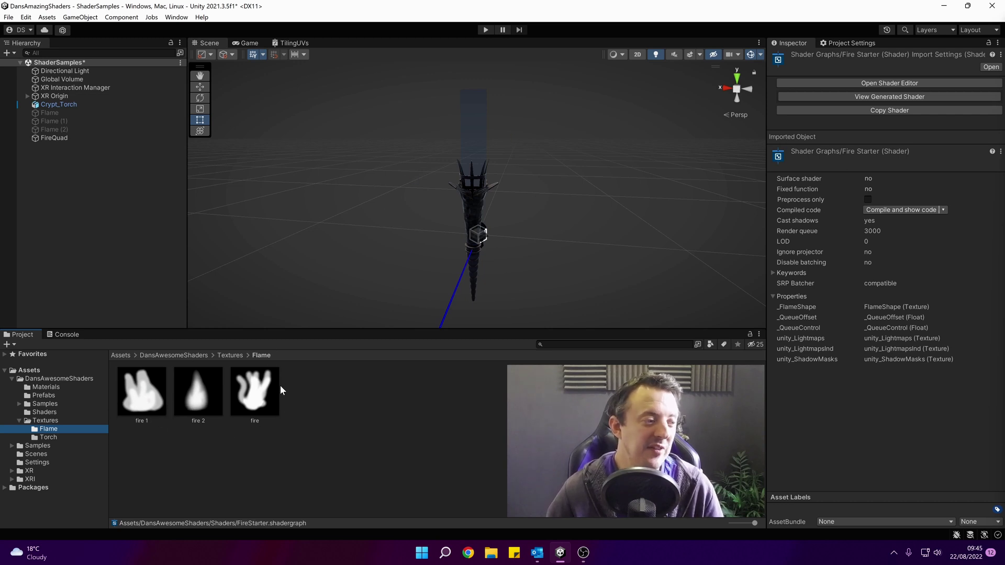
- Examine the fire, fire 1 and fire 2 textures in the Flame folder to compare their flame shapes
click(144, 399)
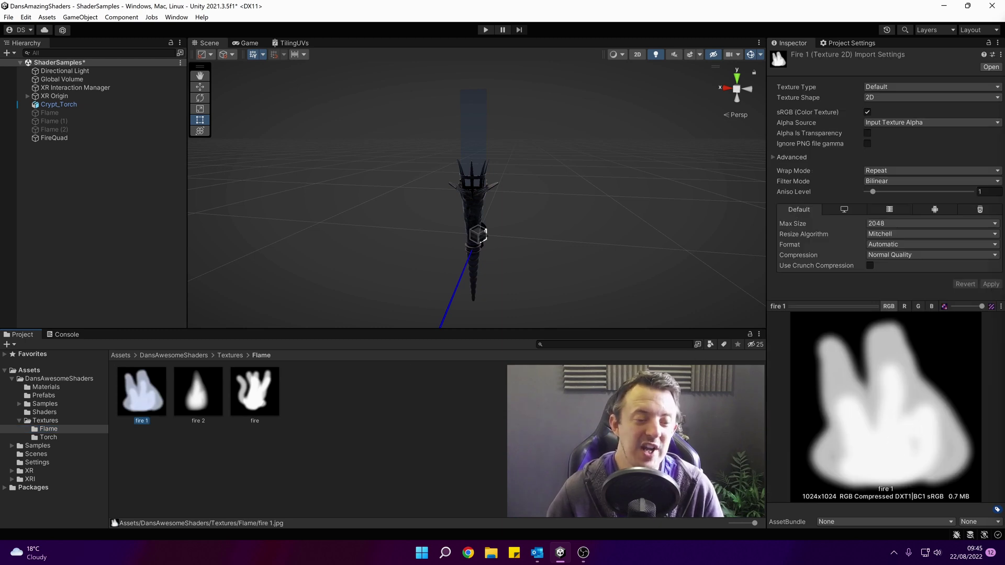
click(212, 388)
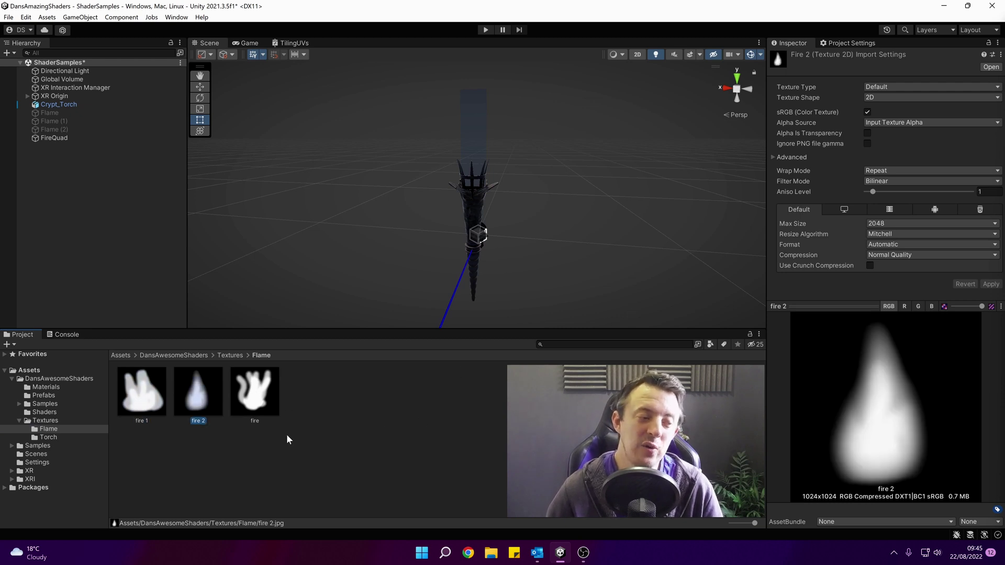
click(255, 391)
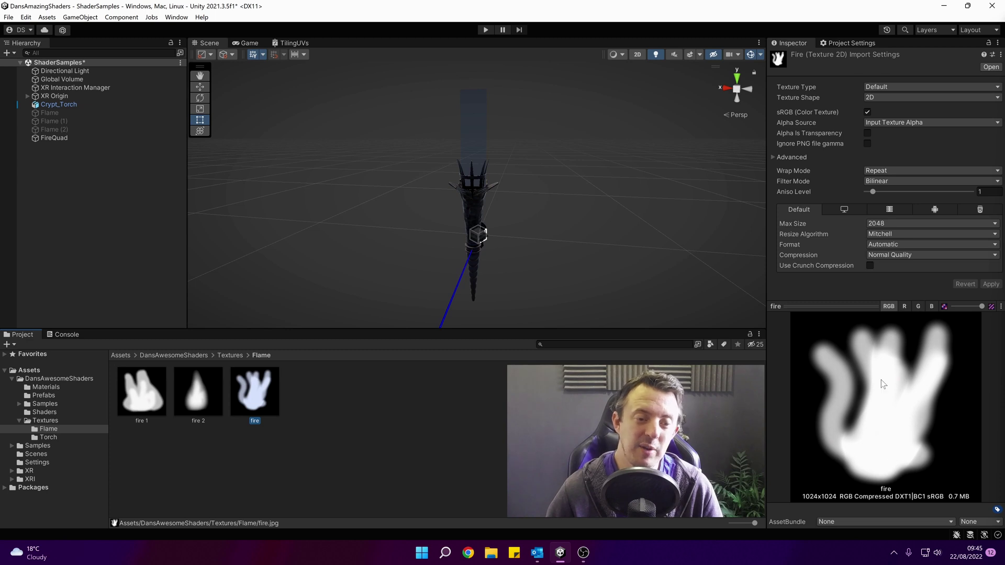
click(209, 386)
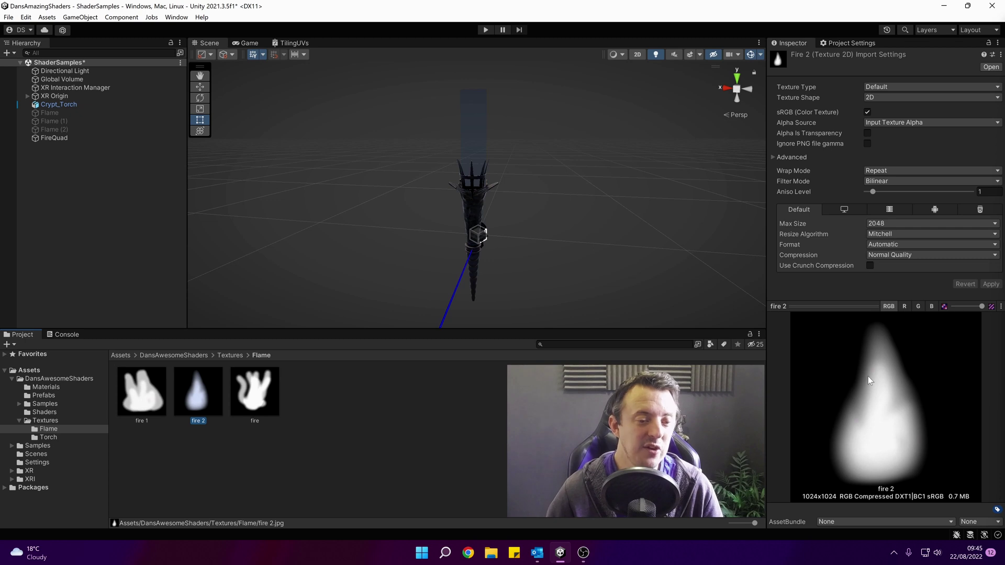
click(426, 394)
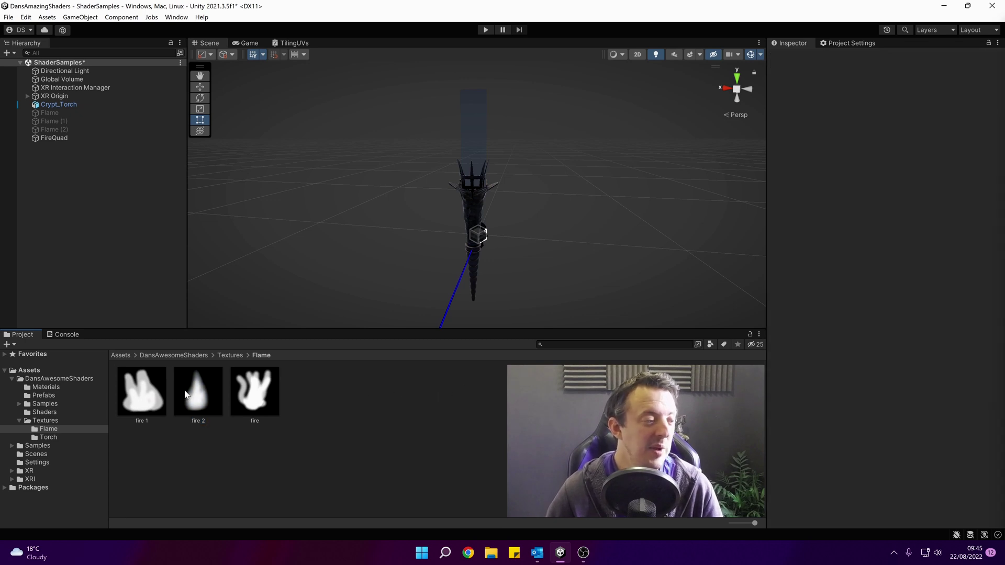
click(206, 397)
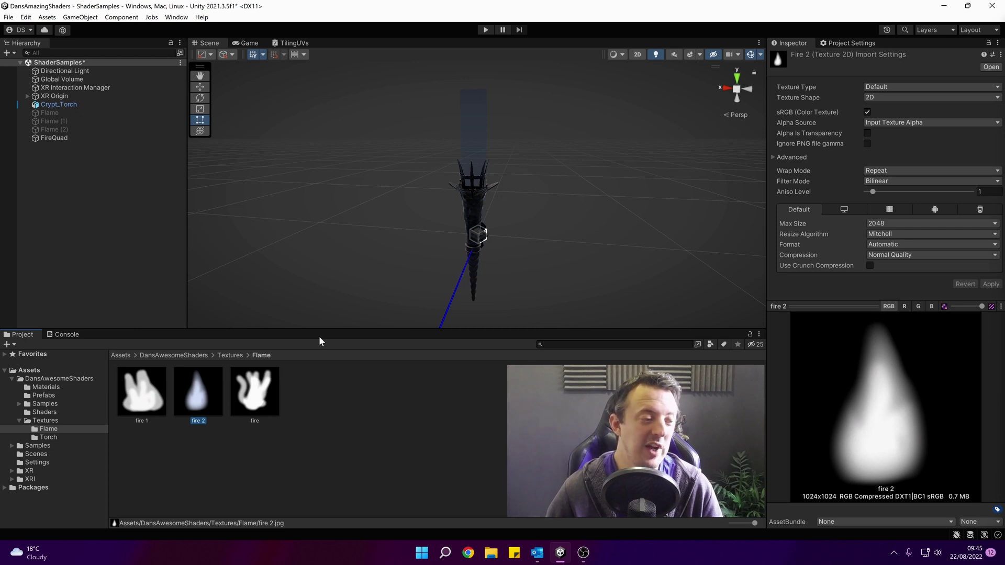
click(265, 400)
ctrl+click(146, 400)
click(375, 416)
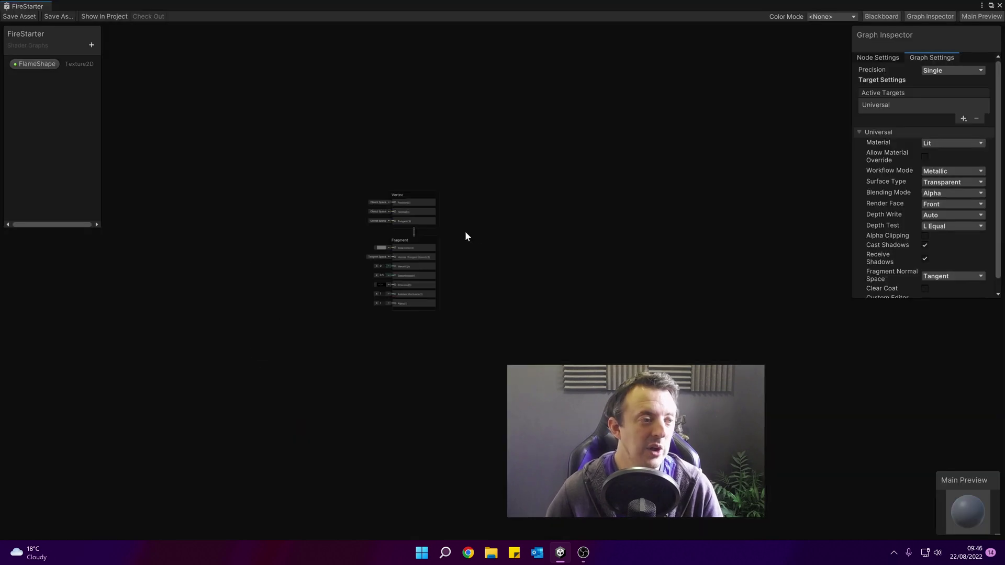
- Review the FlameShape property's settings and the textures available for its default in the FireStarter graph
middle_drag(465, 231, 689, 144)
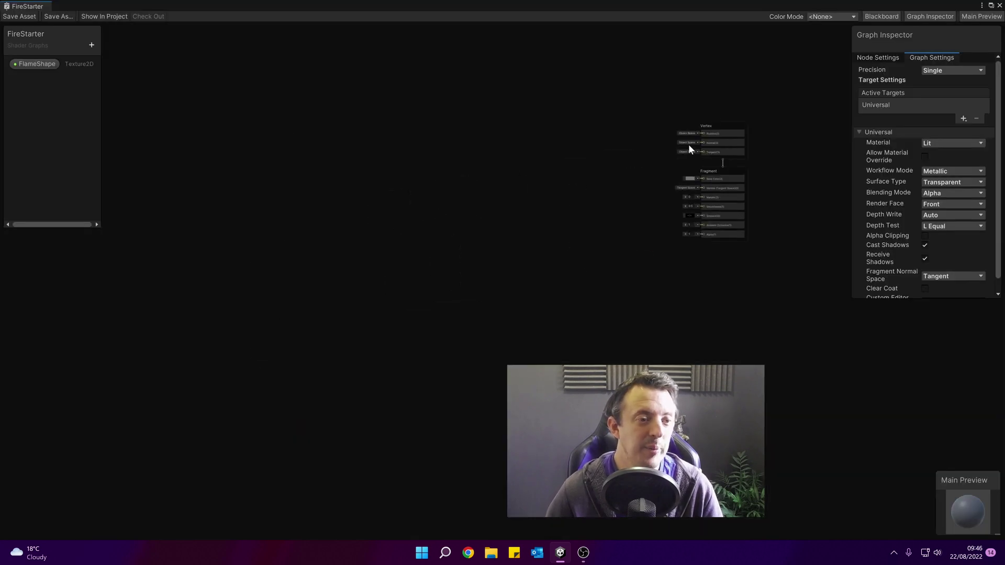
scroll(730, 123, up, 4)
scroll(660, 118, down, 5)
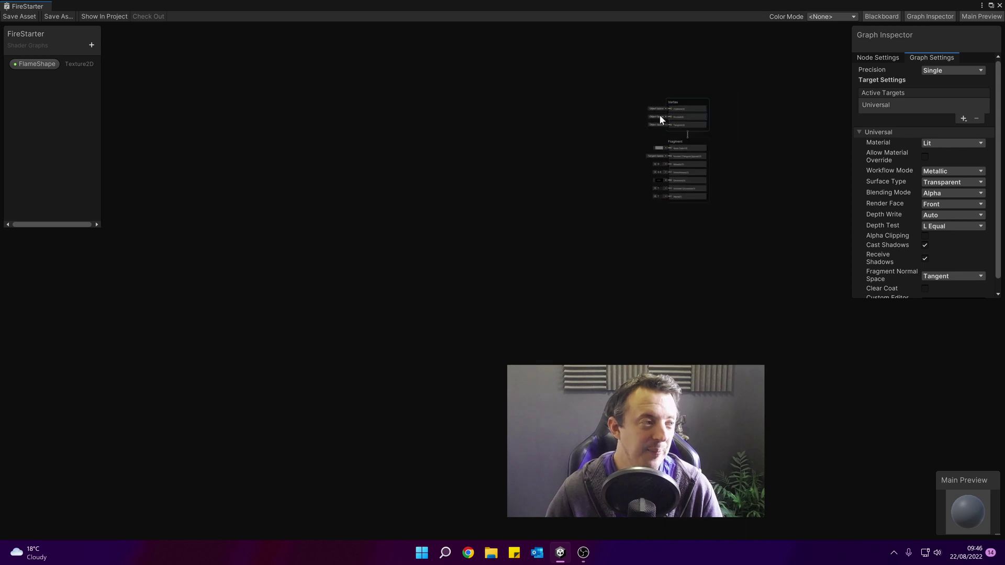
click(21, 65)
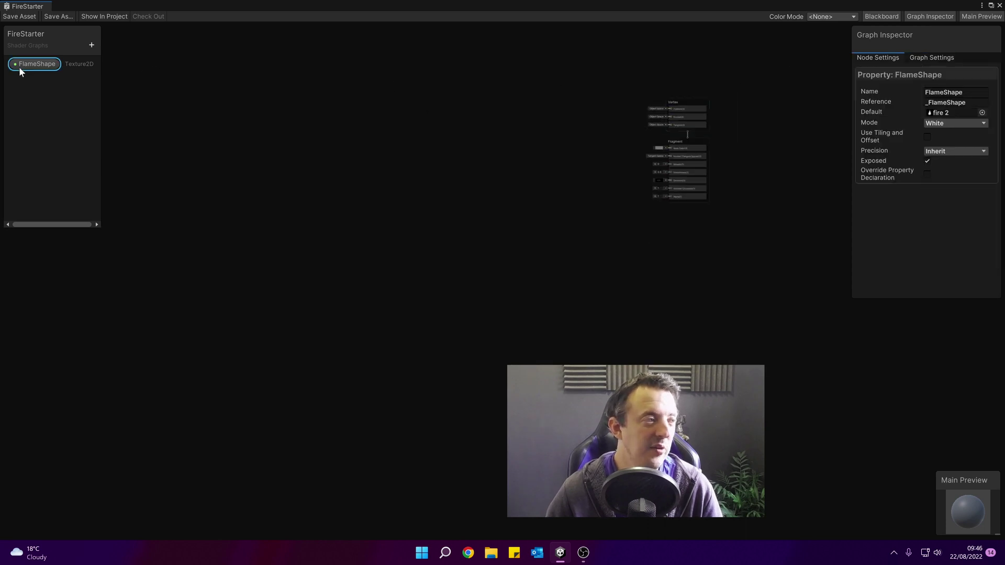
click(984, 122)
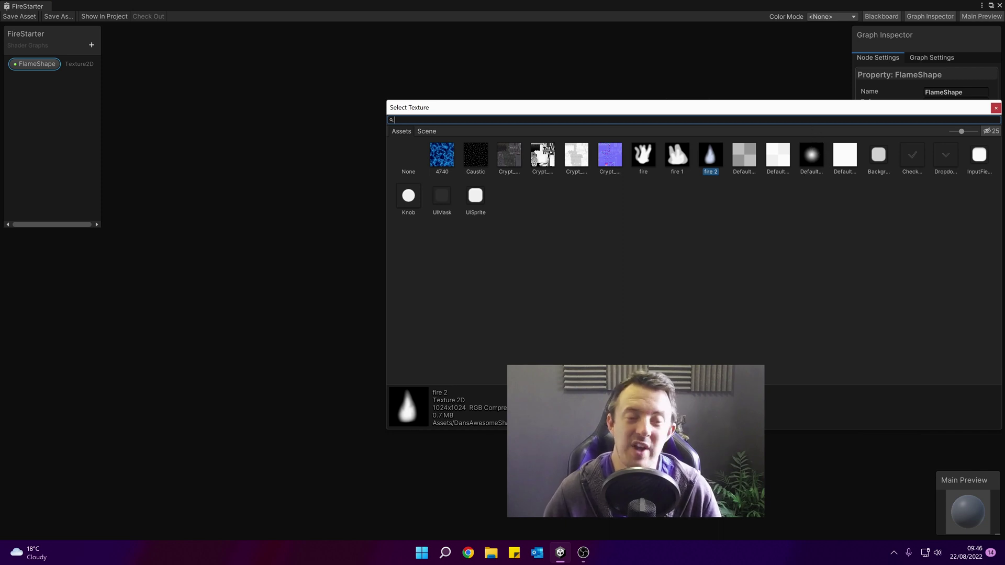
click(996, 108)
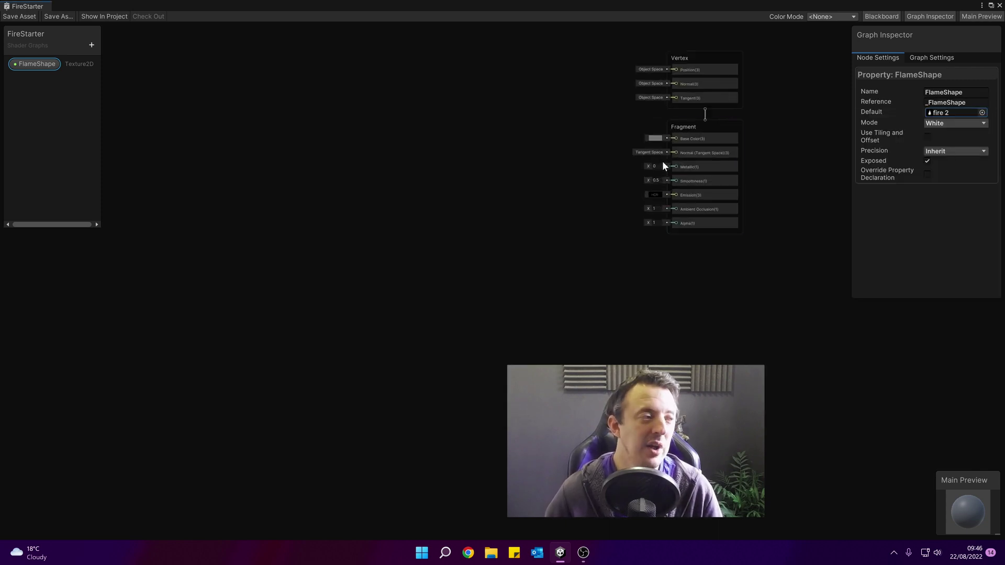
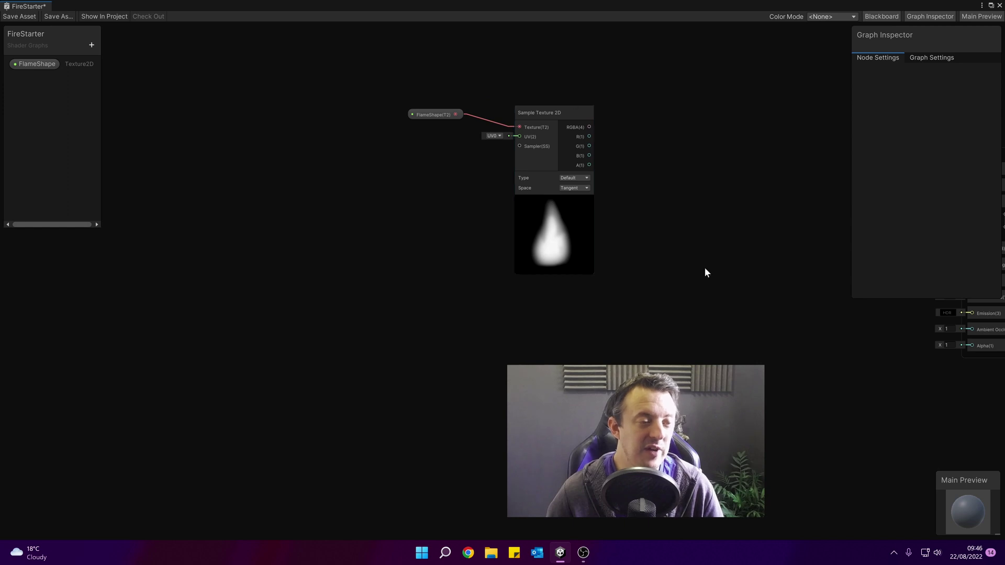
- Add a Time node in the empty area beside the FlameShape texture sample
scroll(705, 268, down, 3)
middle_drag(738, 287, 686, 290)
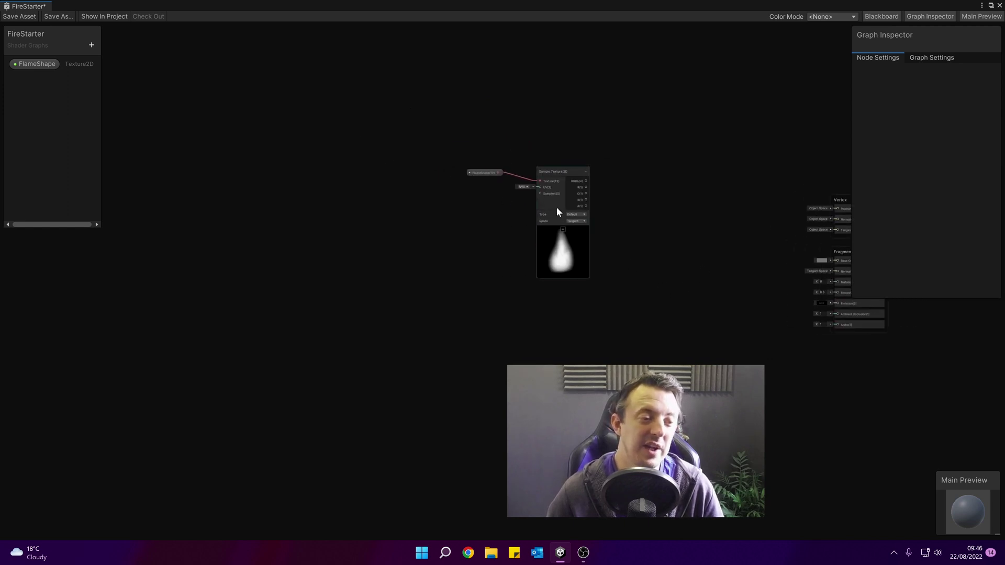
scroll(537, 206, up, 2)
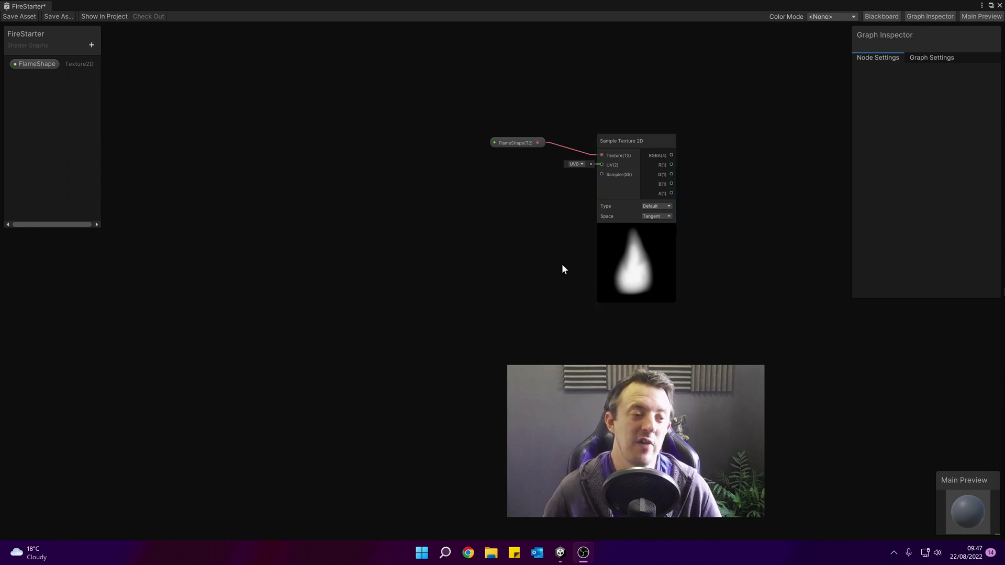
middle_drag(213, 283, 253, 266)
key(space)
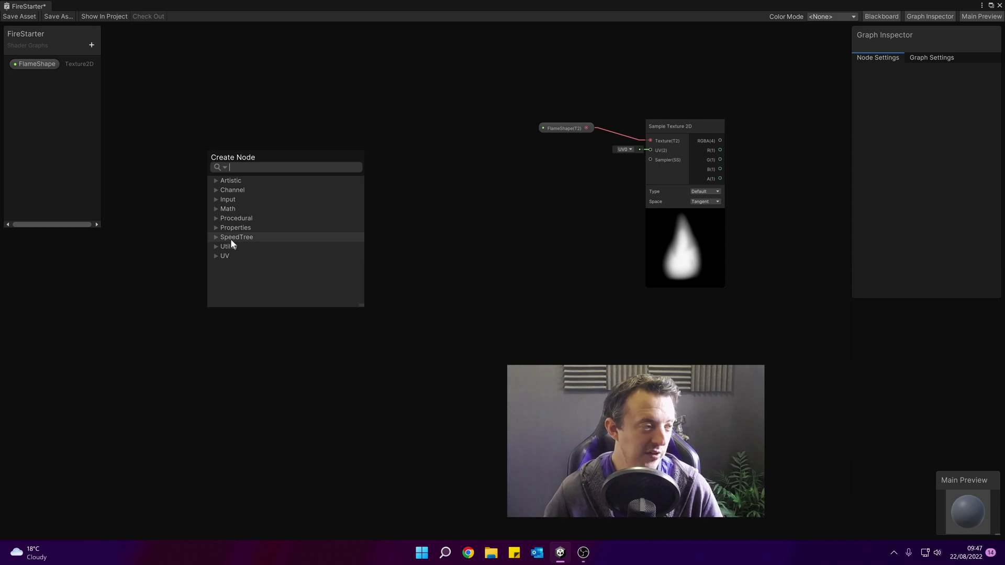
text(time)
key(Return)
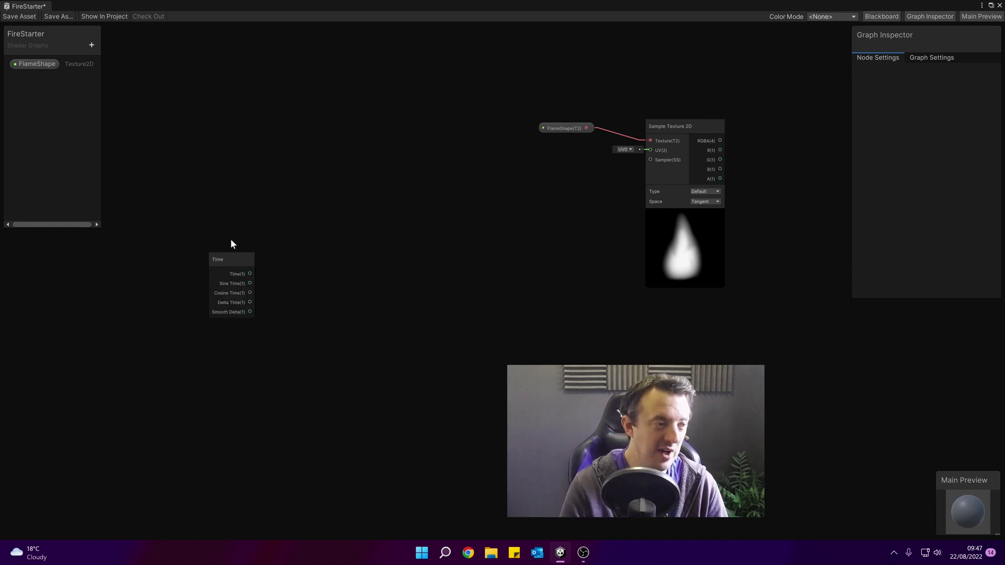
middle_drag(301, 285, 286, 313)
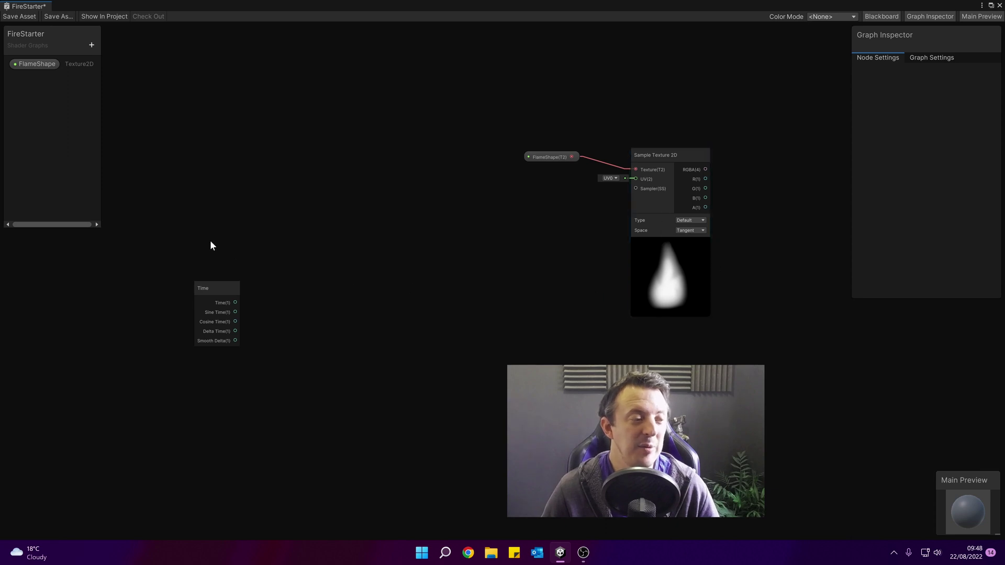
- Add a Float property named FireSpeed with a default of 0.25 and place its node just above the Time node
click(92, 46)
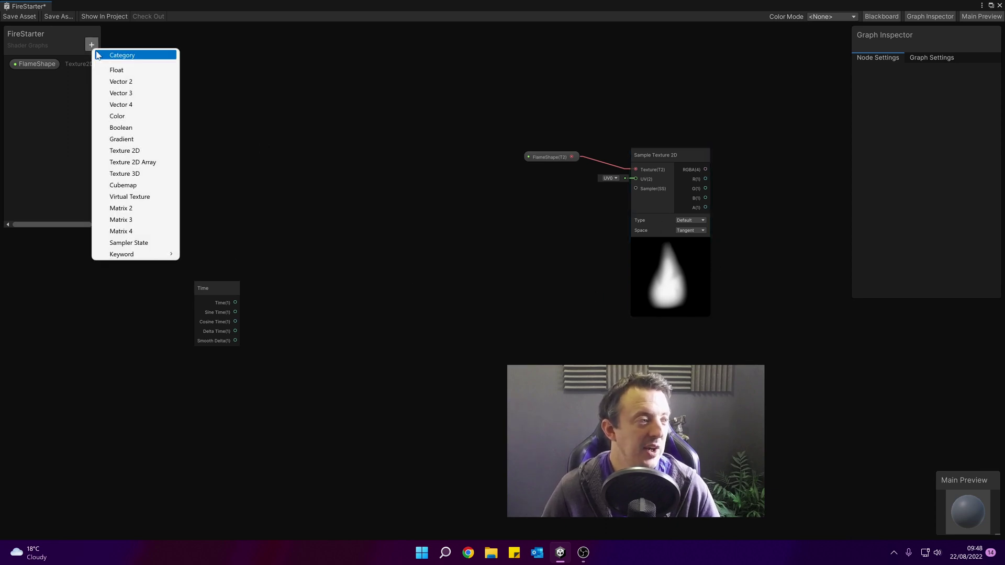
click(125, 71)
text(Flam)
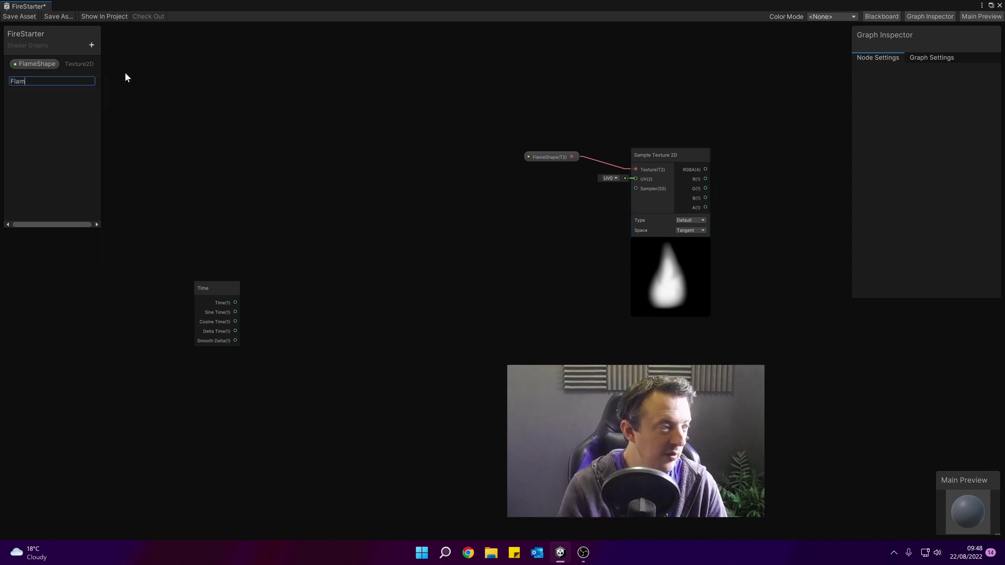
text(reSpeed)
key(Return)
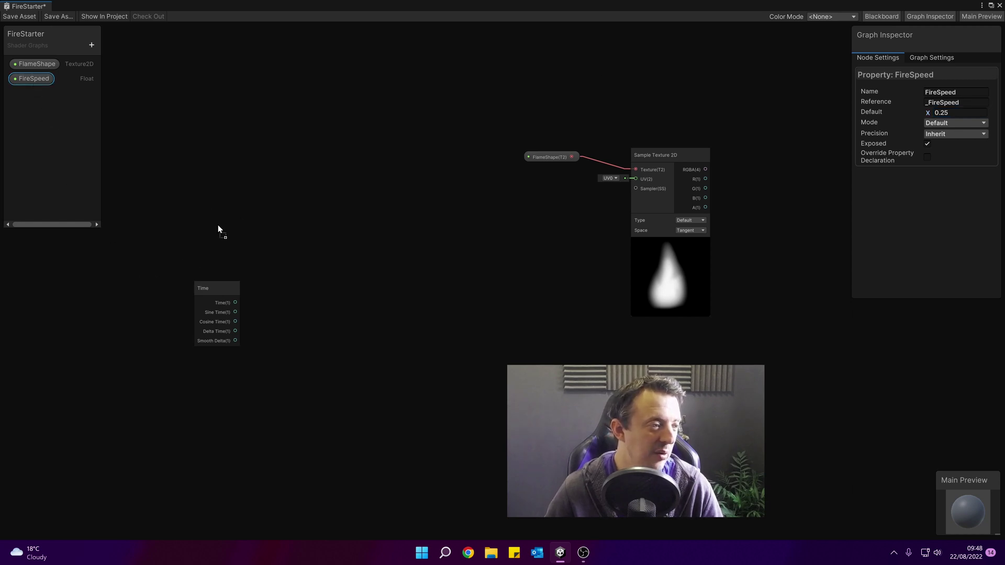
drag(218, 225, 207, 258)
scroll(225, 272, up, 2)
middle_drag(225, 272, 208, 209)
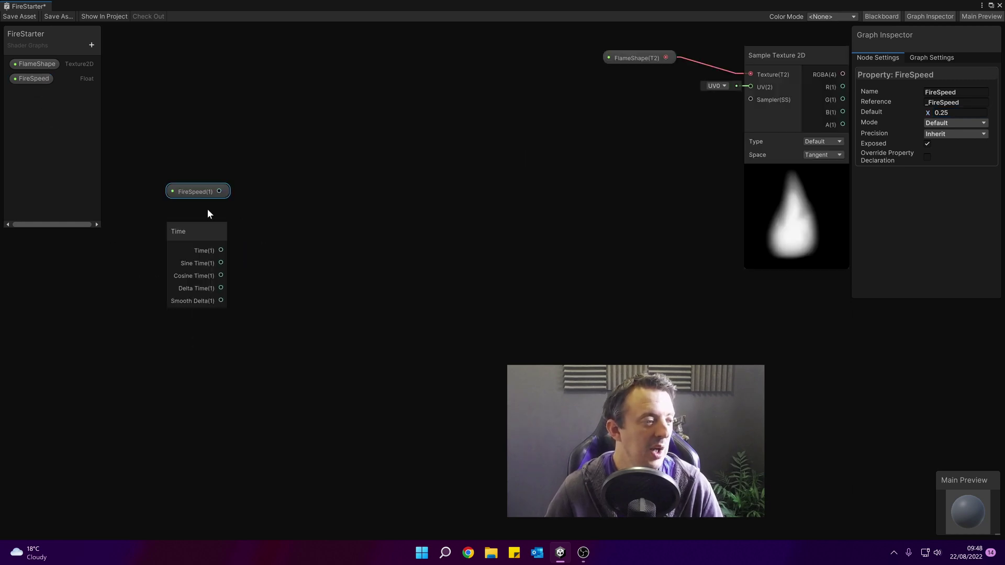
- Add a Multiply node that takes FireSpeed as input A and the Time node's Time output as input B
click(305, 197)
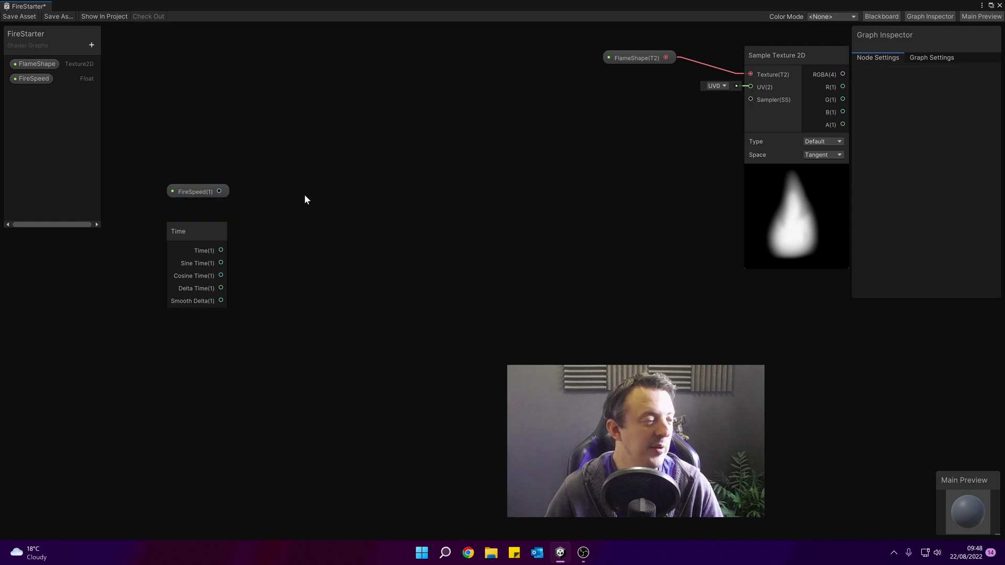
key(space)
text(multi)
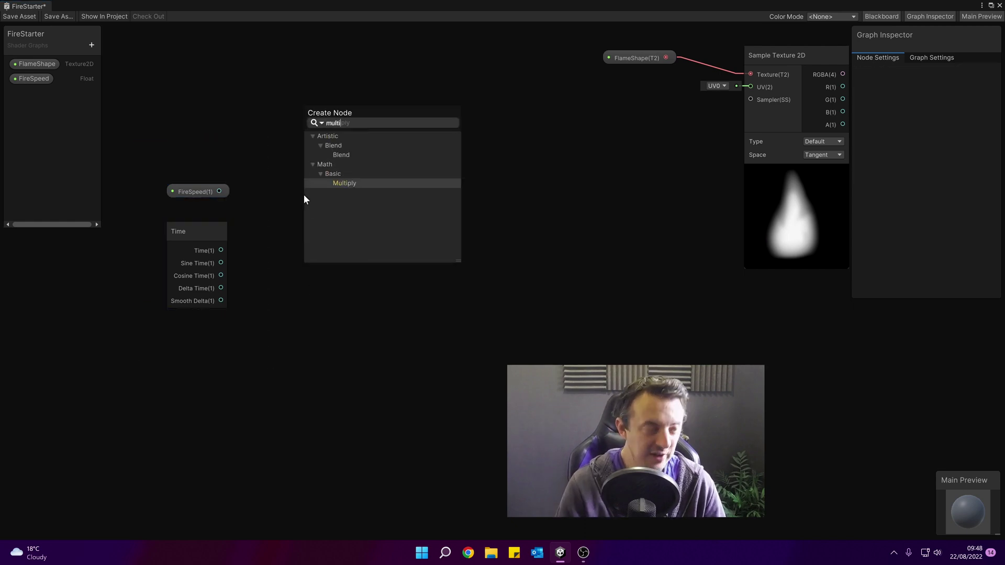
key(Return)
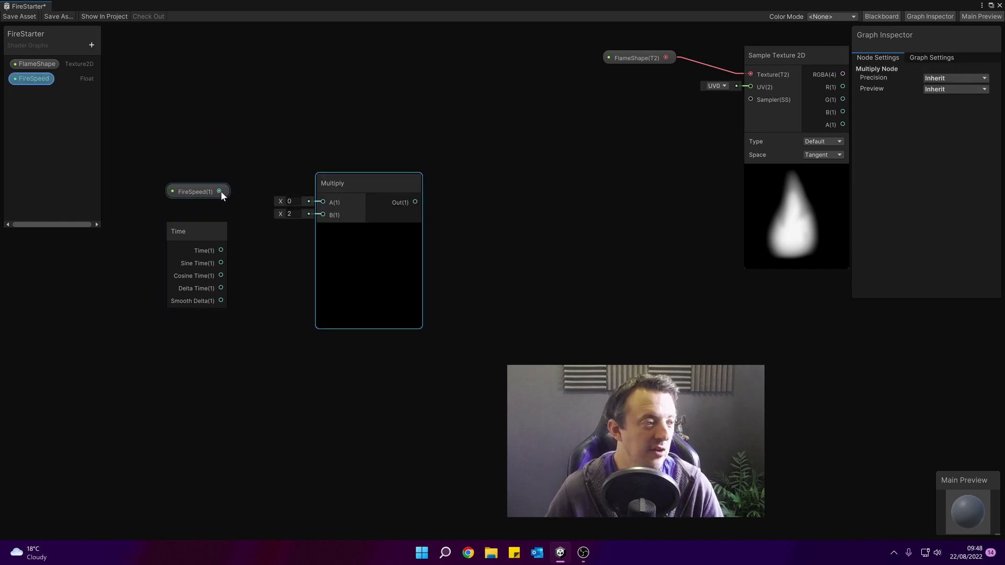
drag(220, 191, 324, 201)
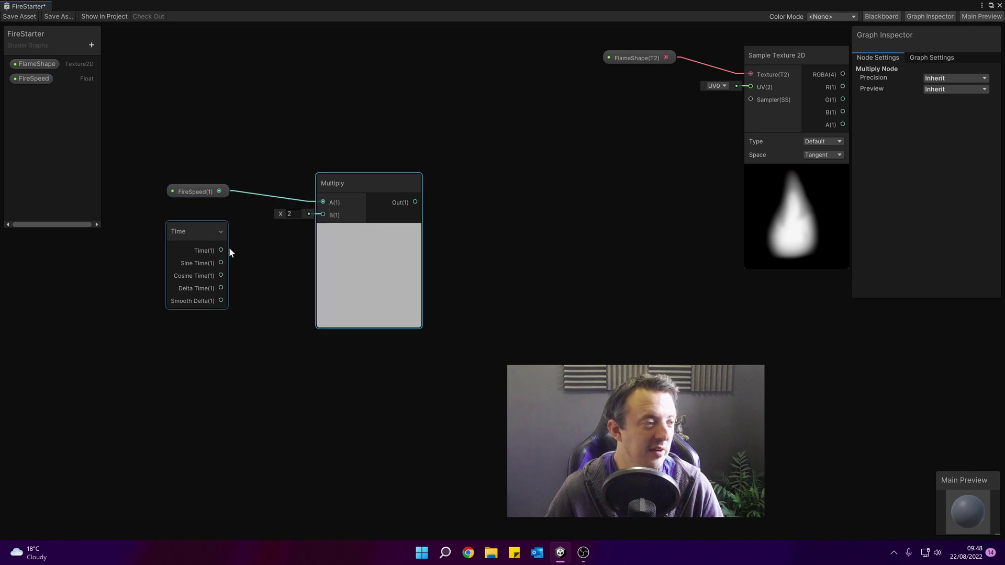
drag(221, 250, 323, 215)
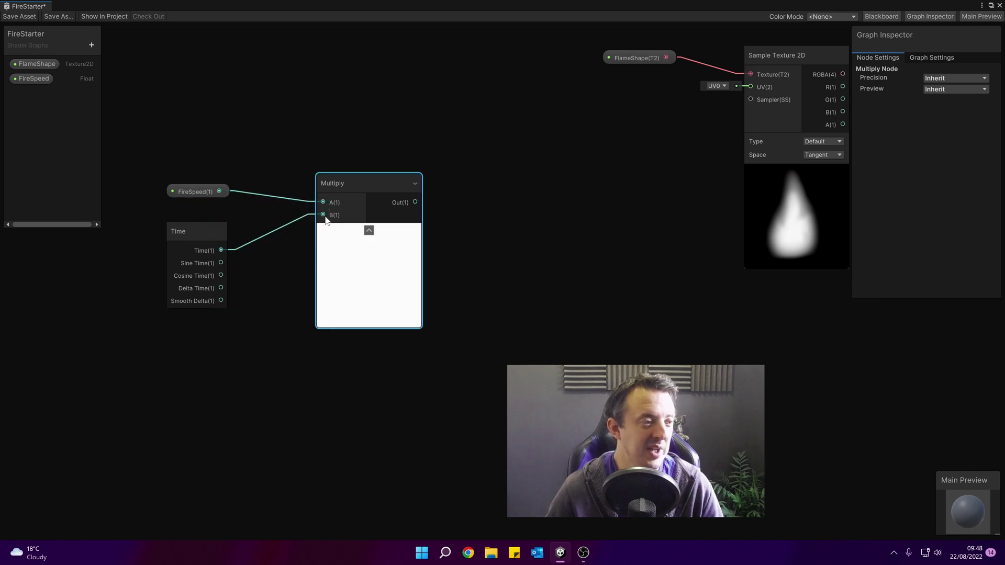
- Move the FireSpeed, Time and Multiply nodes together farther away from the flame texture sample
key(a)
drag(138, 231, 175, 268)
drag(403, 428, 369, 411)
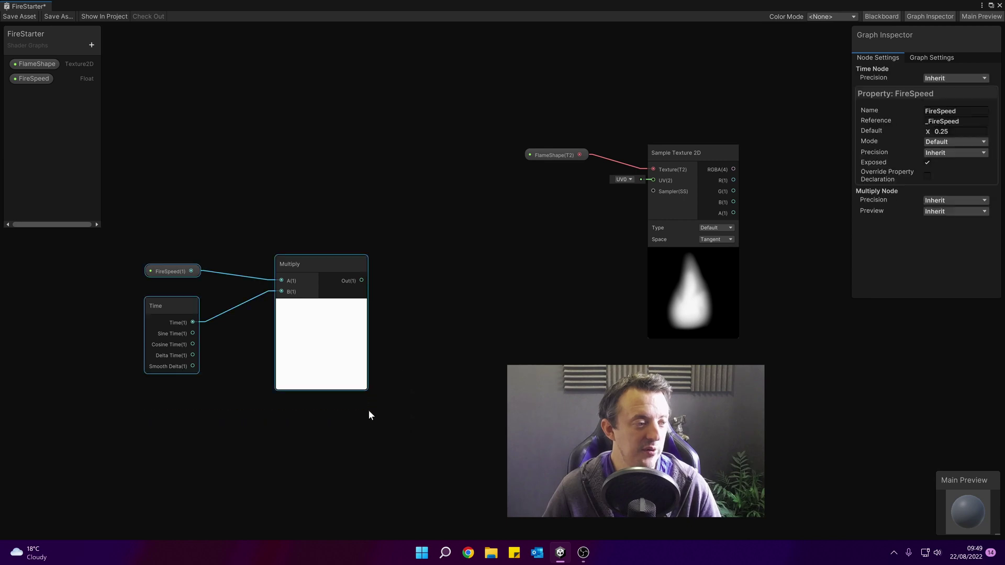
click(421, 362)
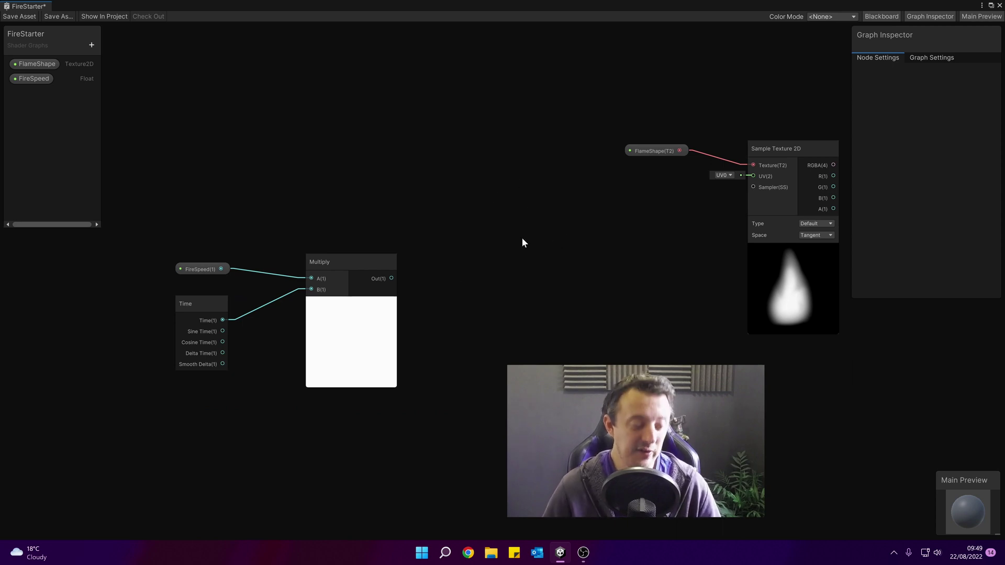
- Add a Tiling And Offset node beside the Multiply node and feed Multiply's output into its Offset
key(space)
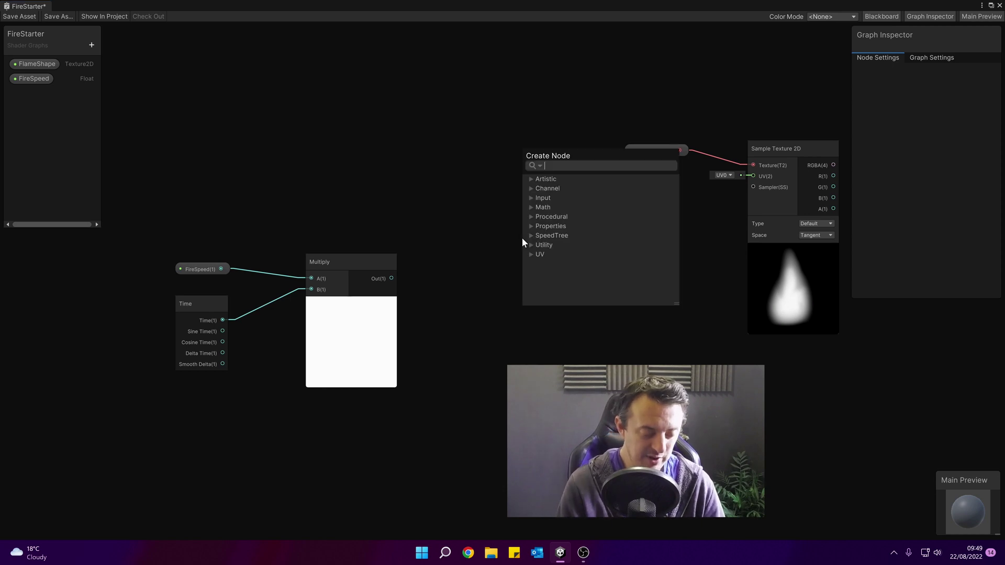
text(tiling)
key(Return)
drag(552, 321, 530, 274)
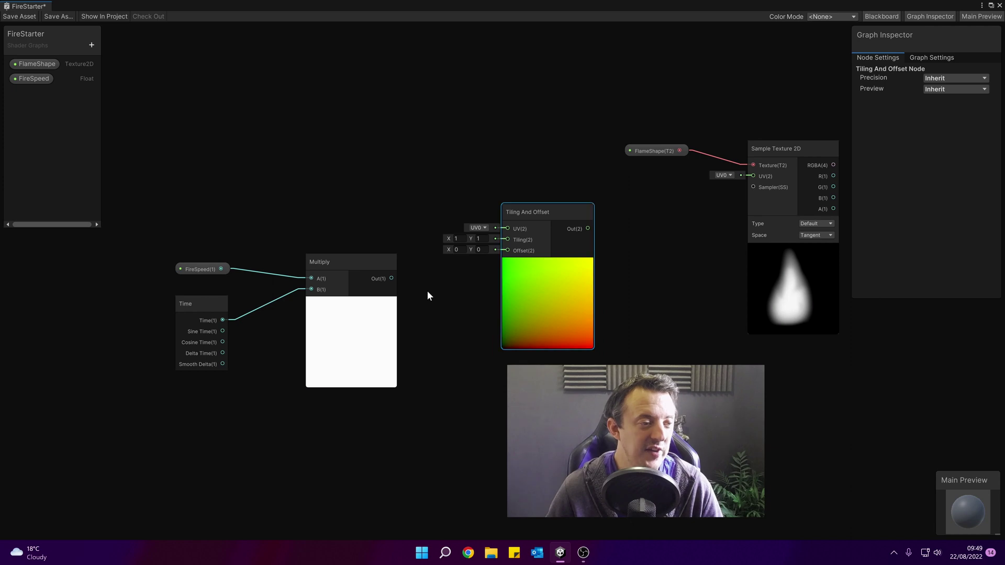
click(360, 255)
drag(512, 253, 509, 252)
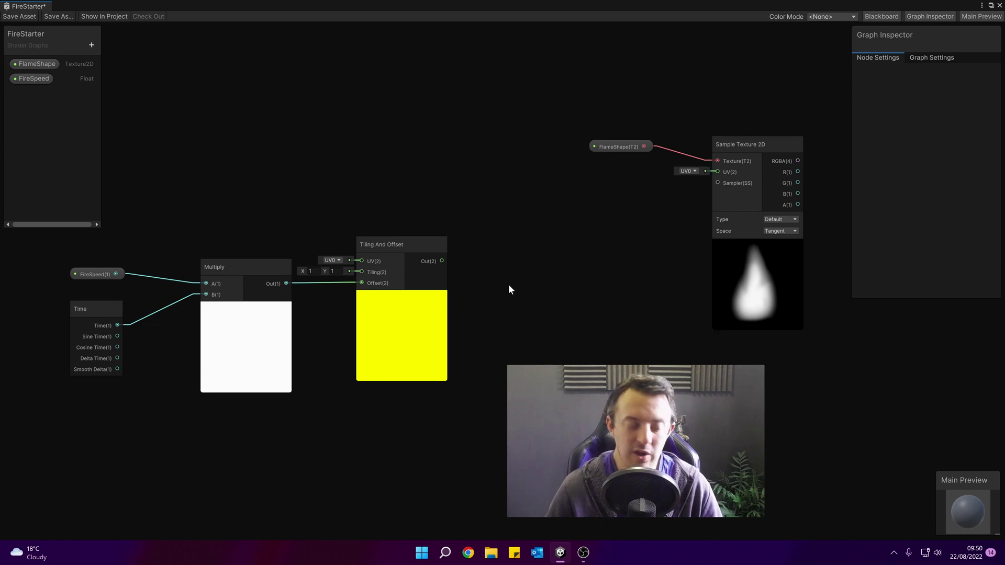
- Add a Gradient Noise node after Tiling And Offset and connect the Tiling And Offset output to its UV input
key(space)
text(g)
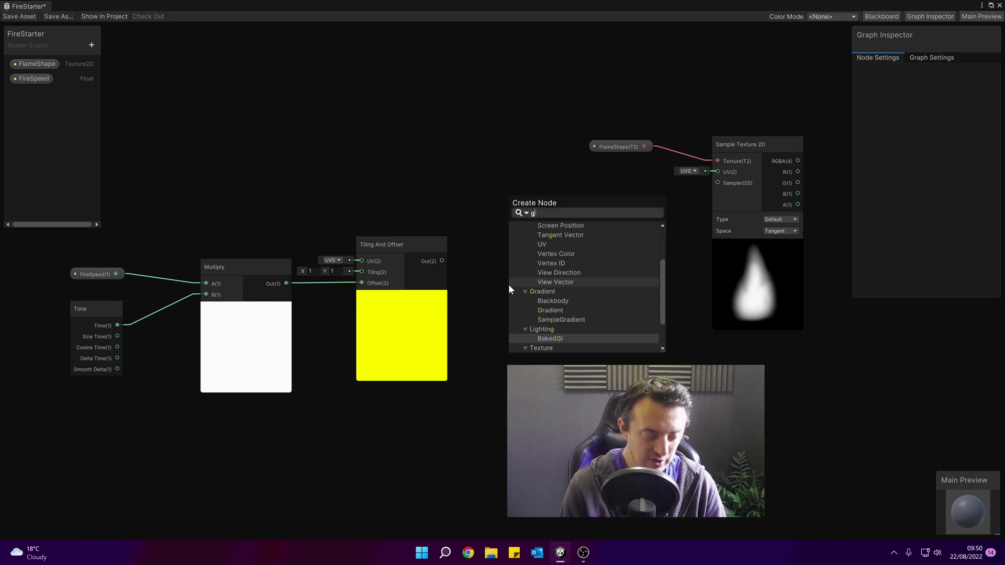
text(ra)
double_click(557, 291)
drag(557, 292, 564, 220)
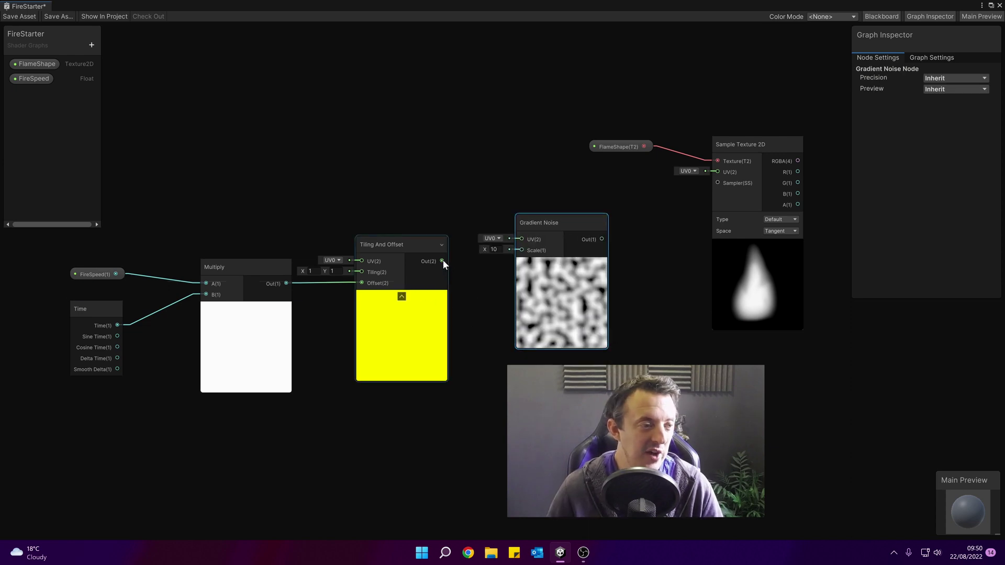
drag(443, 261, 565, 246)
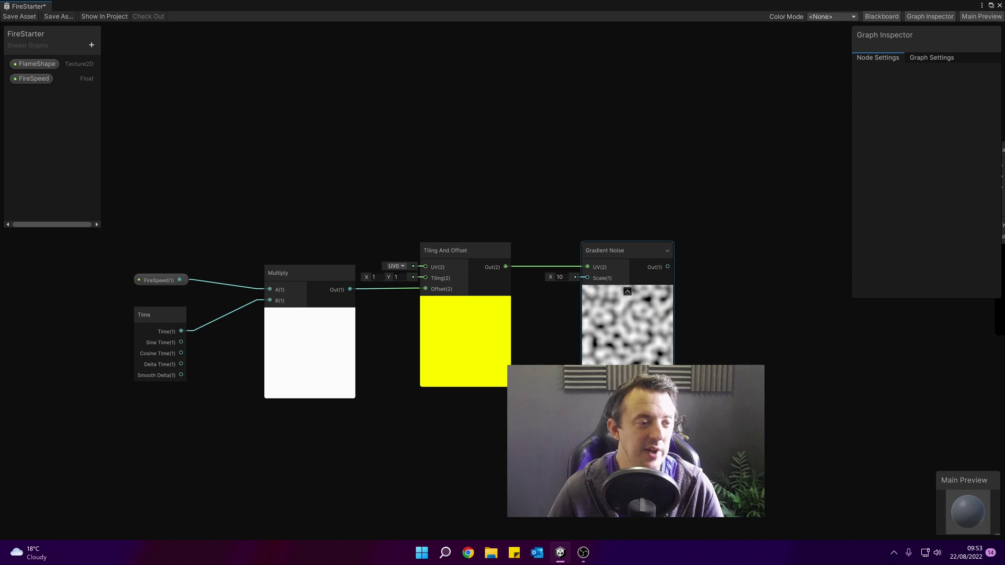
- Replace the FireSpeed node with a Vector 2 node connected to Multiply's A input
middle_drag(479, 404, 535, 411)
click(213, 288)
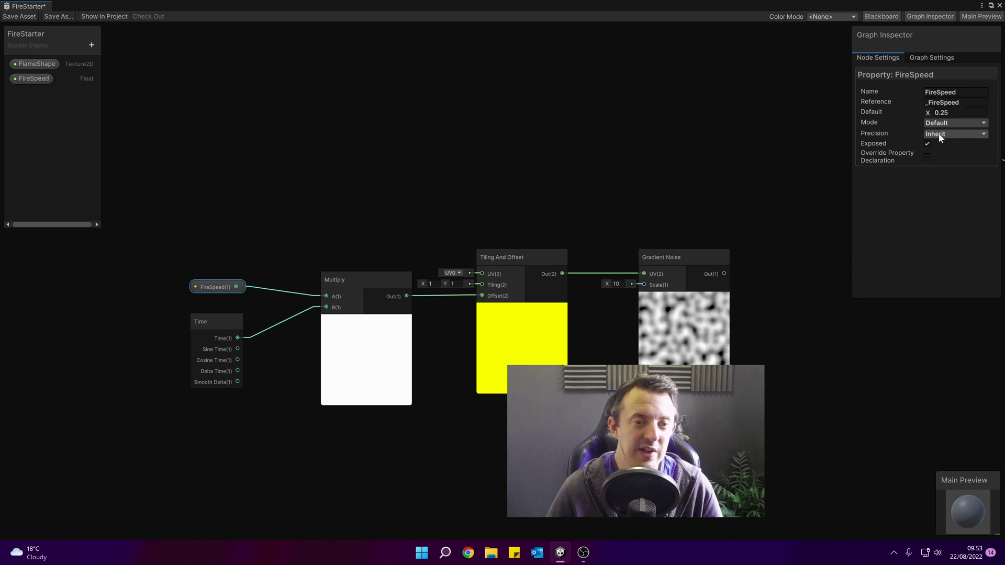
key(Delete)
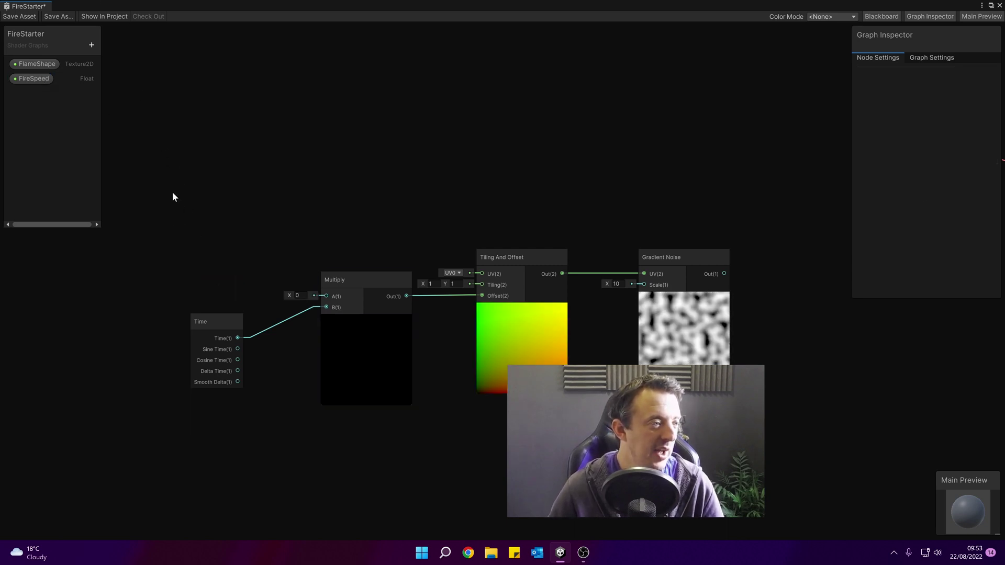
click(203, 239)
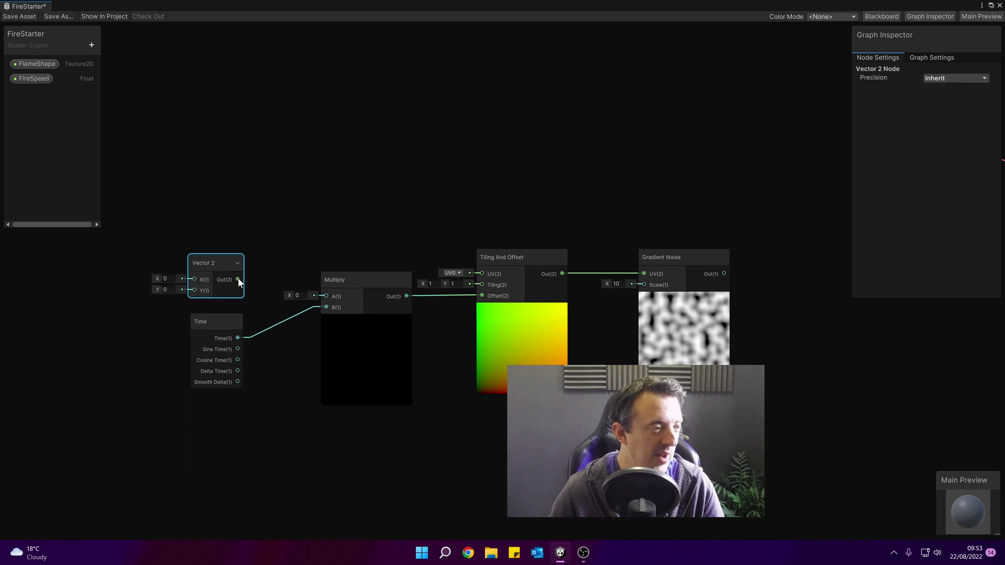
drag(238, 279, 326, 296)
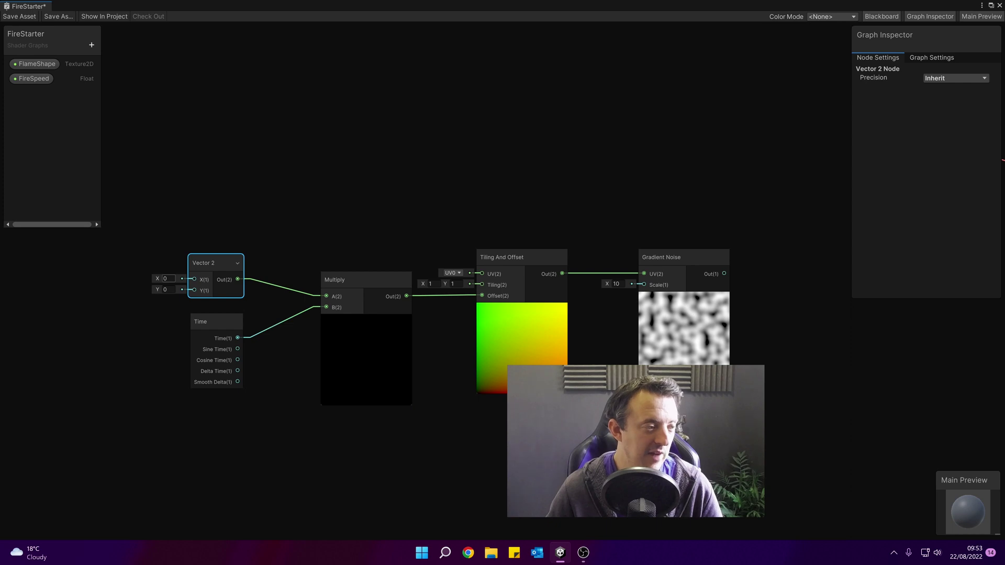
- Set the Vector 2 node's Y value to -0.25
click(168, 289)
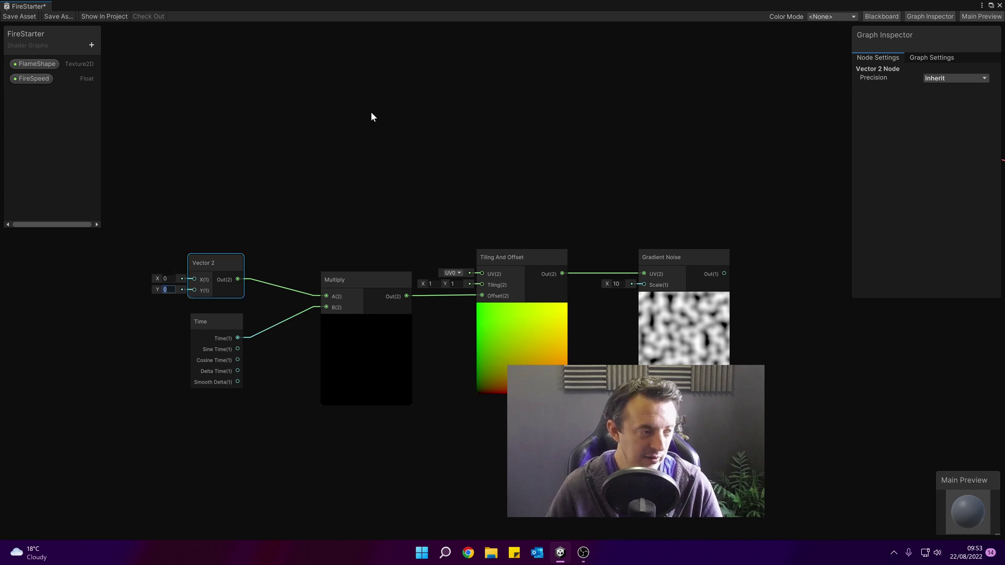
text(1)
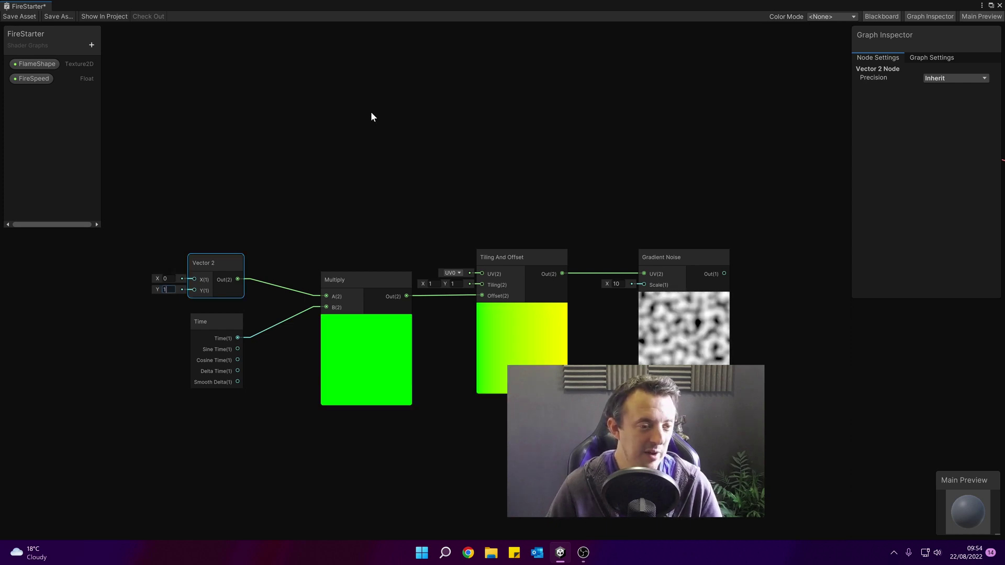
key(BackSpace)
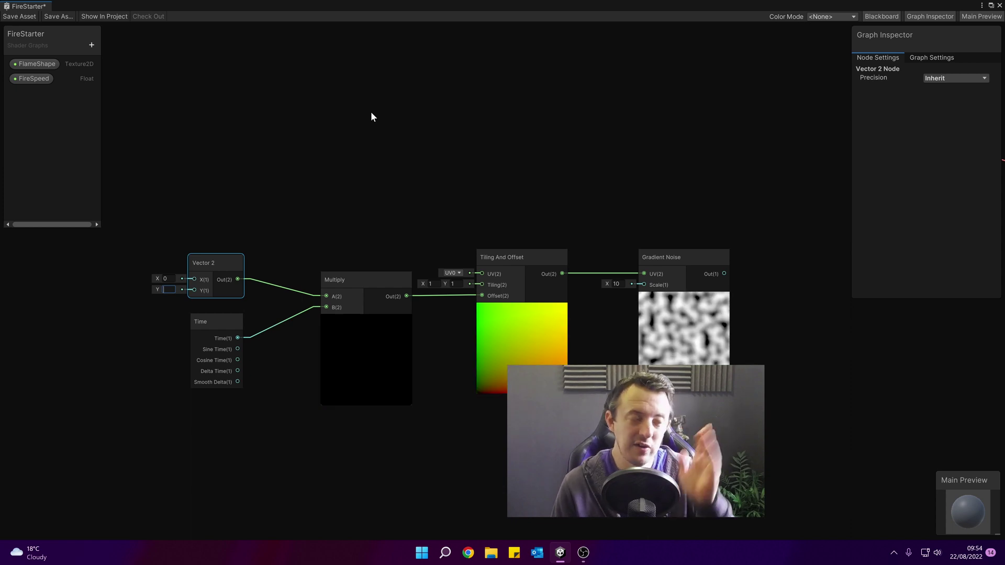
text(-.25)
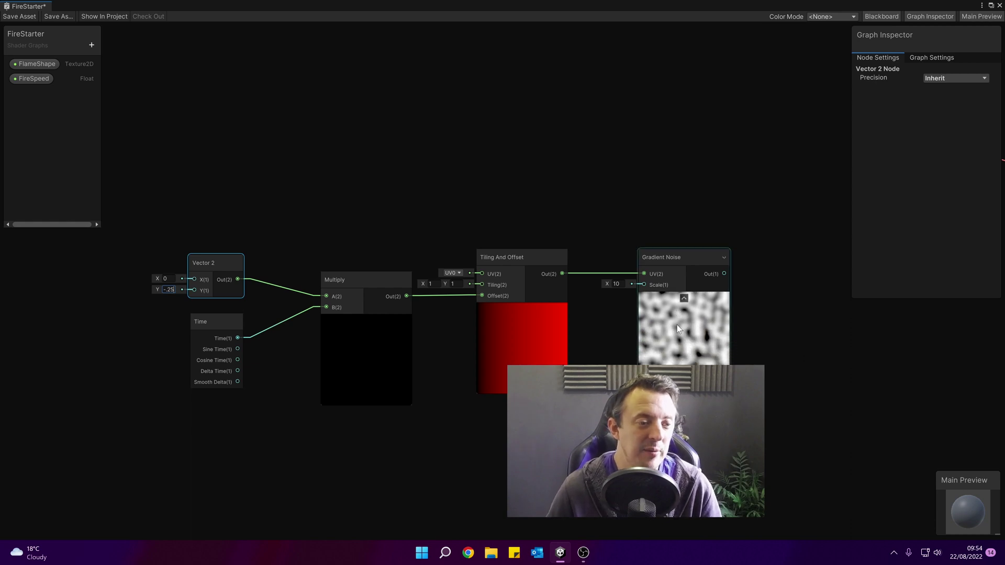
- Try an X value of 0.25 on the Vector 2 node and reset it to 0
click(168, 279)
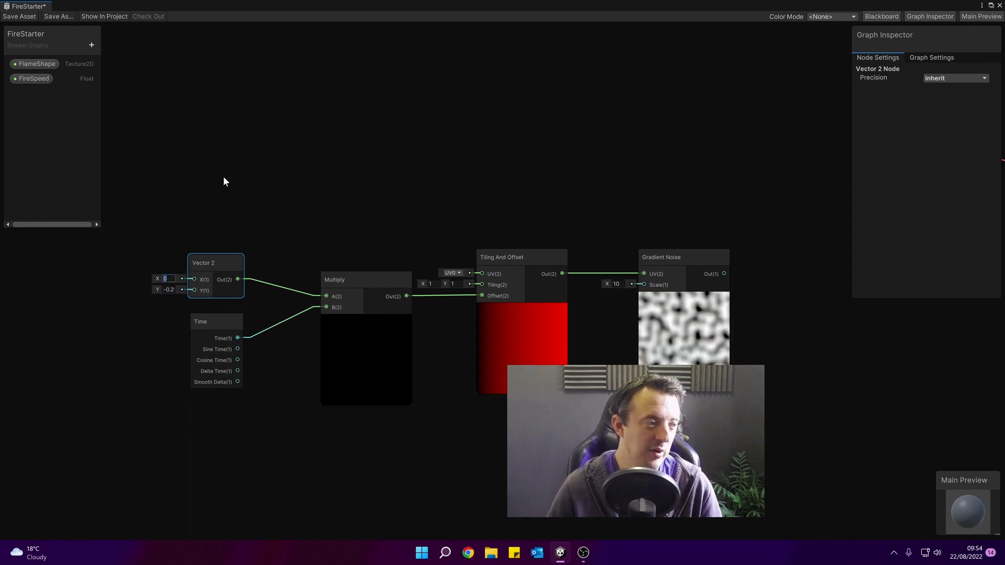
text(.25)
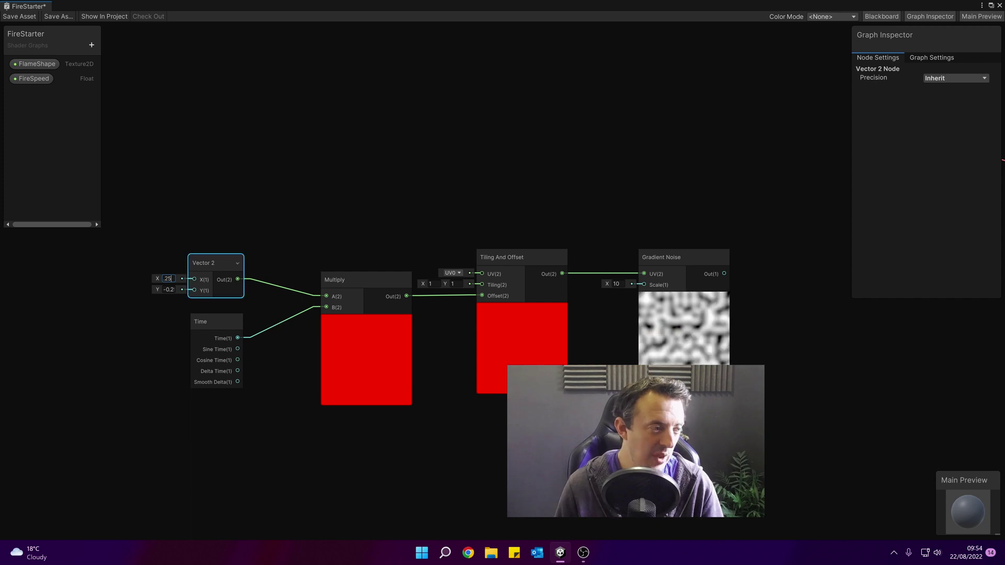
drag(173, 279, 156, 273)
text(0)
key(Return)
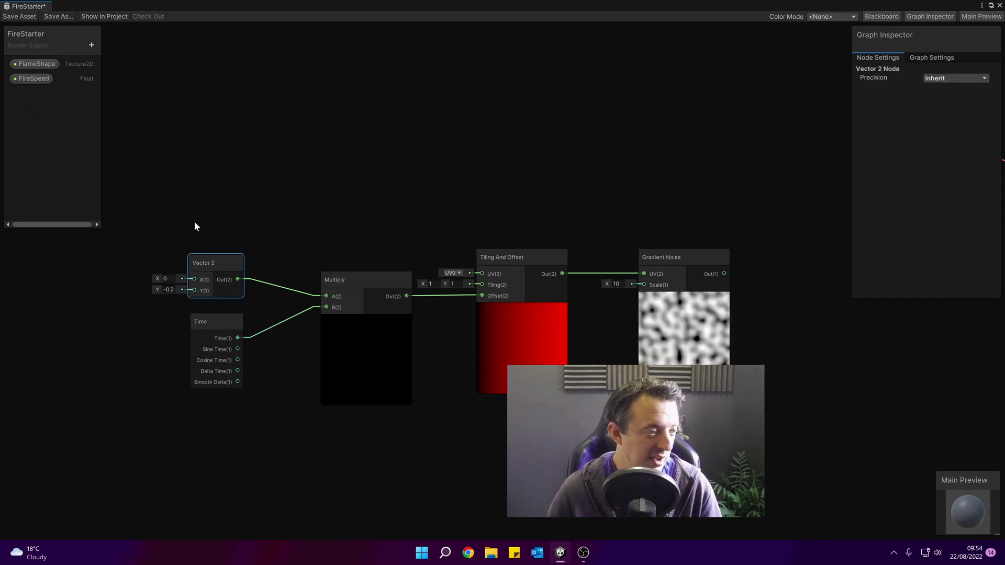
- Convert the Vector 2 node to a property and delete the unused FireSpeed property
right_click(213, 264)
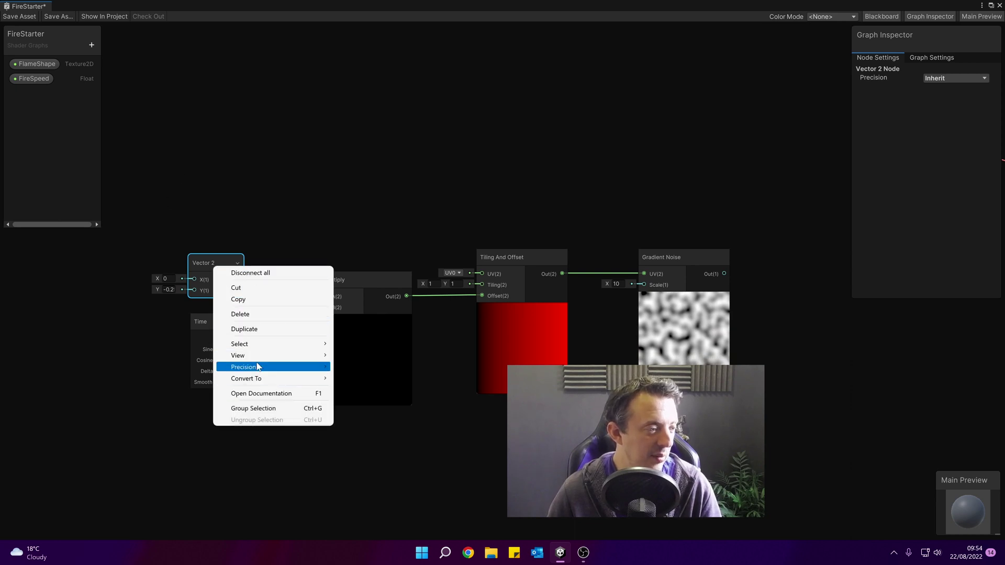
mouse_move(320, 379)
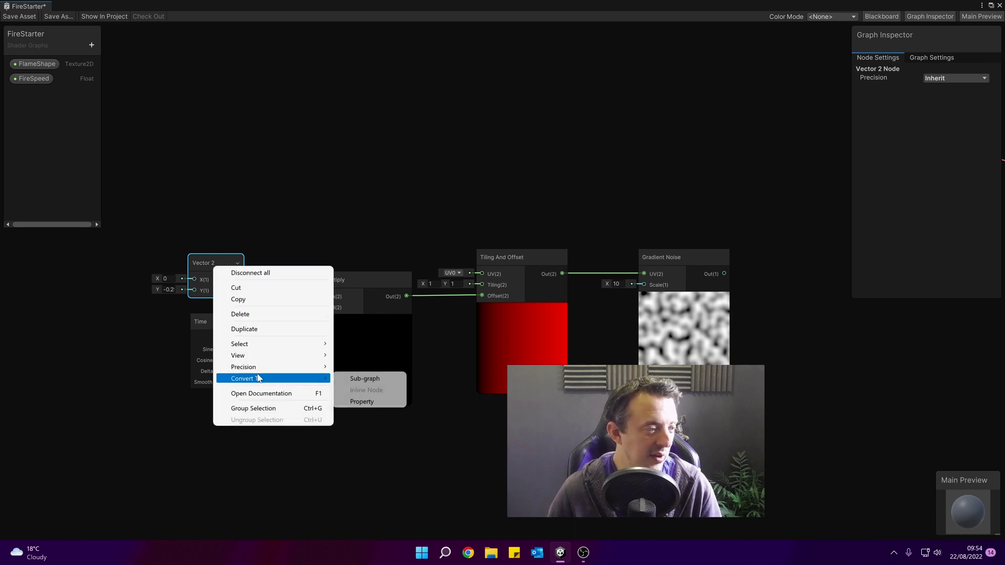
click(370, 403)
click(38, 78)
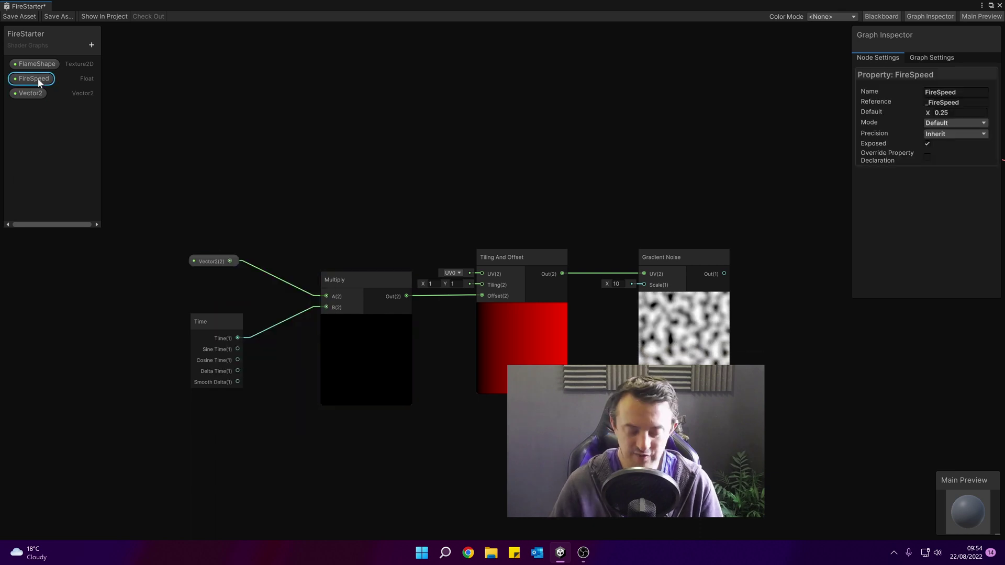
key(Delete)
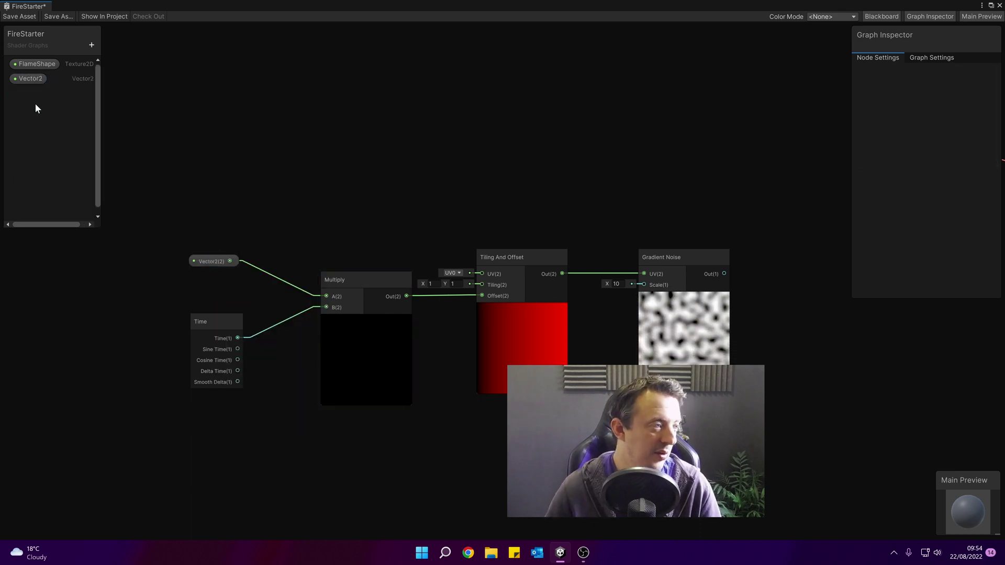
- Rename the Vector2 property as Flame Direction
click(26, 80)
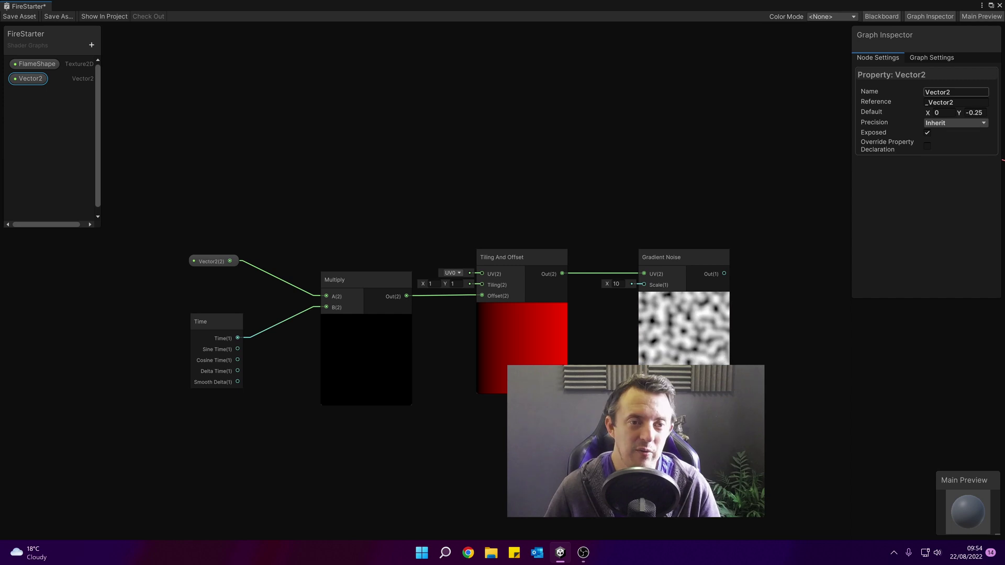
key(ctrl+a)
text(Flm)
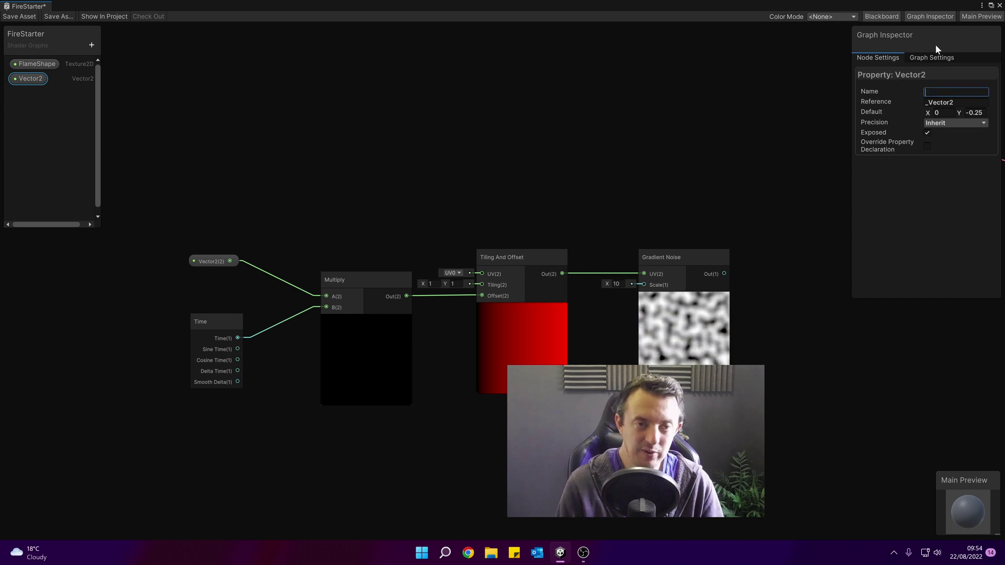
key(BackSpace)
text(ame Direction)
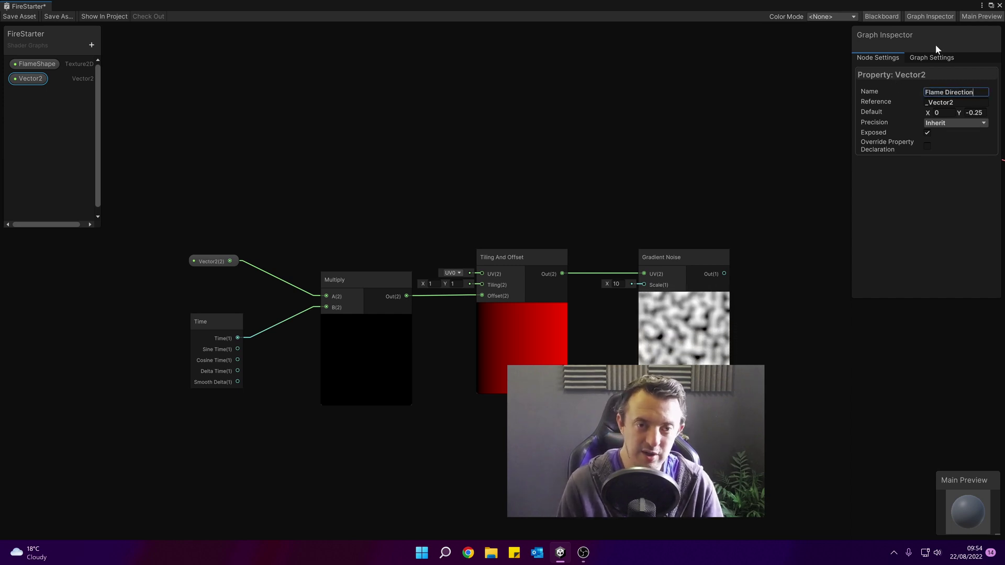
key(Return)
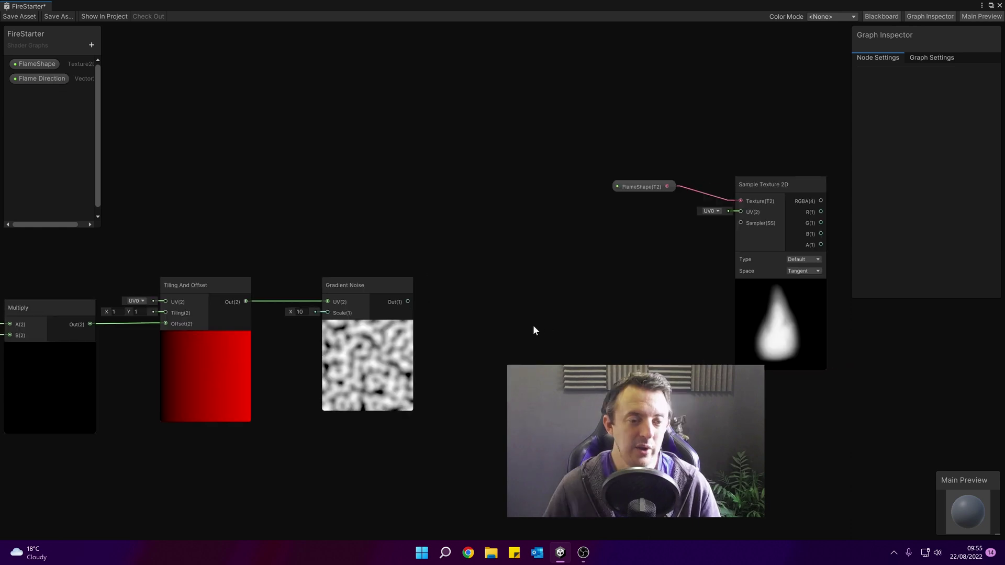
- Add a Lerp node between the Gradient Noise and Sample Texture 2D nodes and connect the Gradient Noise output to its B input
middle_drag(533, 325, 528, 327)
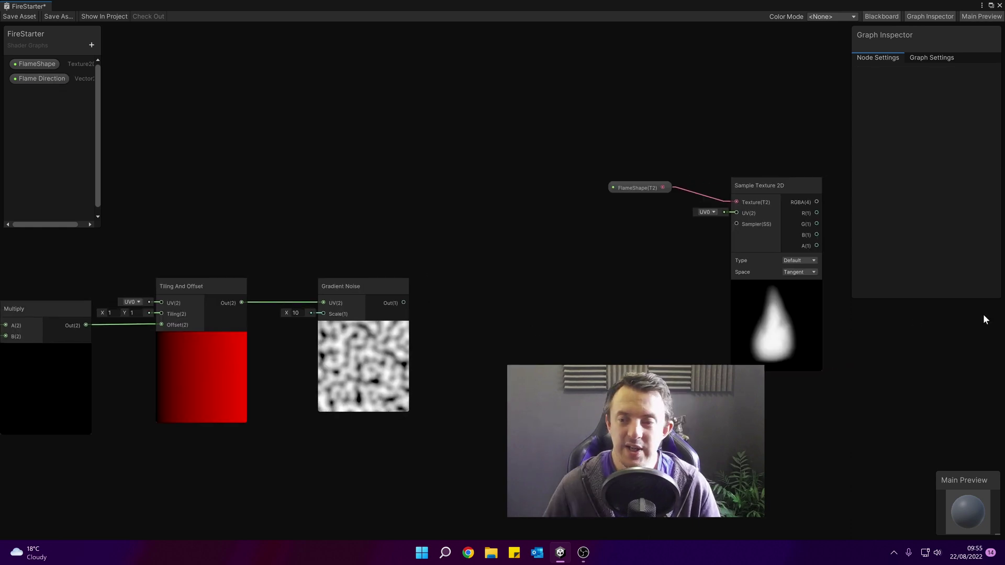
middle_drag(718, 265, 679, 263)
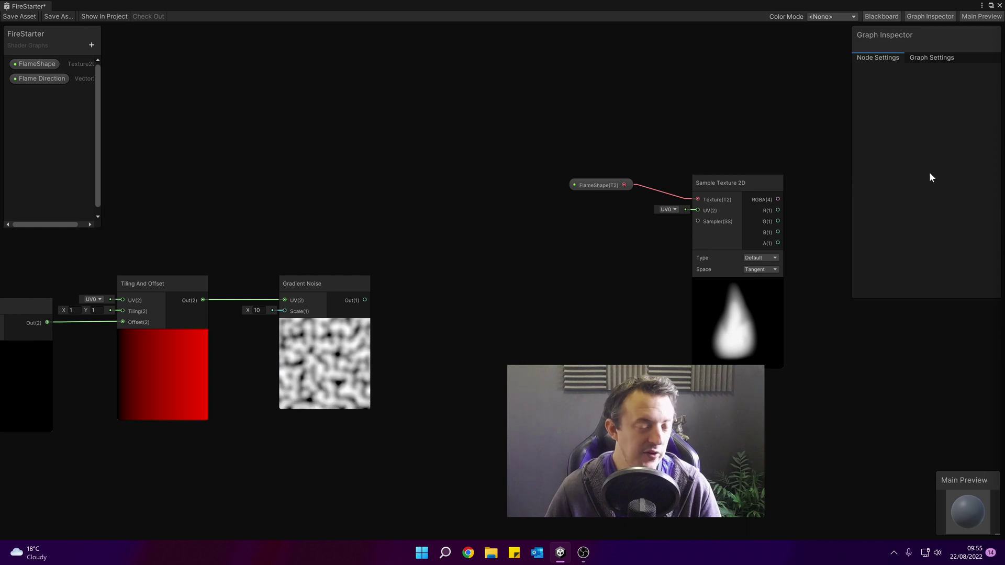
key(space)
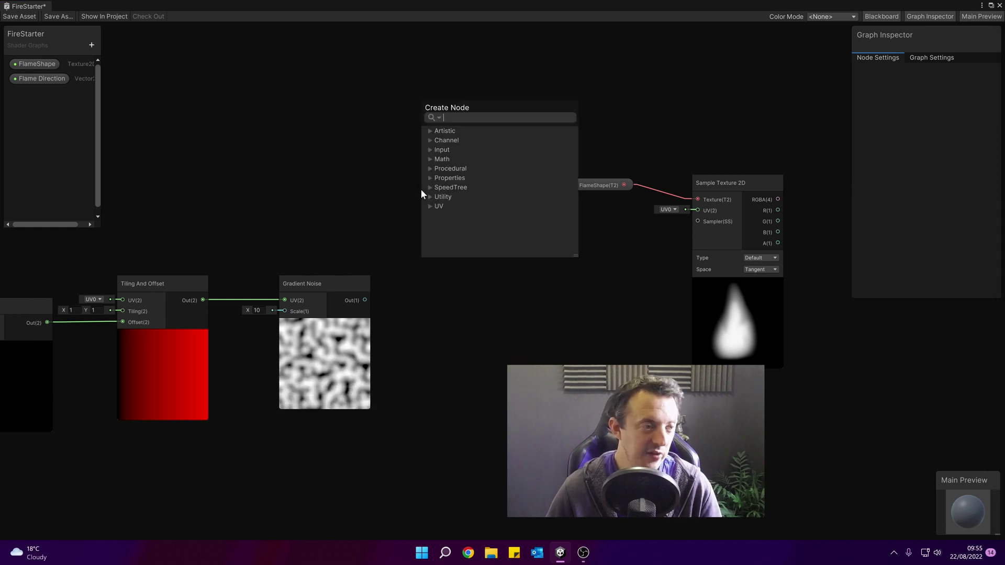
text(lerp)
key(Return)
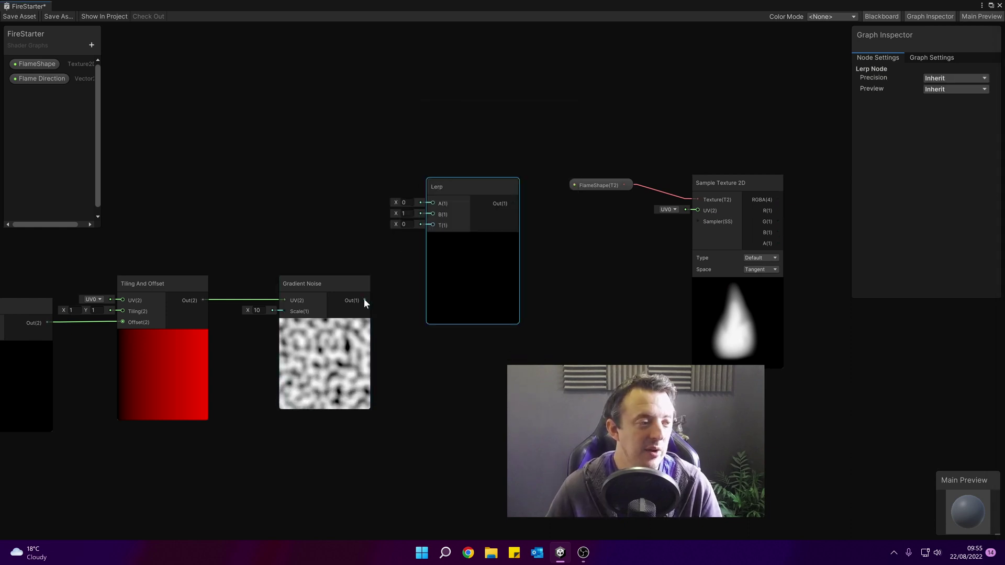
drag(365, 300, 432, 214)
- Add a UV node above the Gradient Noise node and connect its output to the Lerp node's A input
click(282, 127)
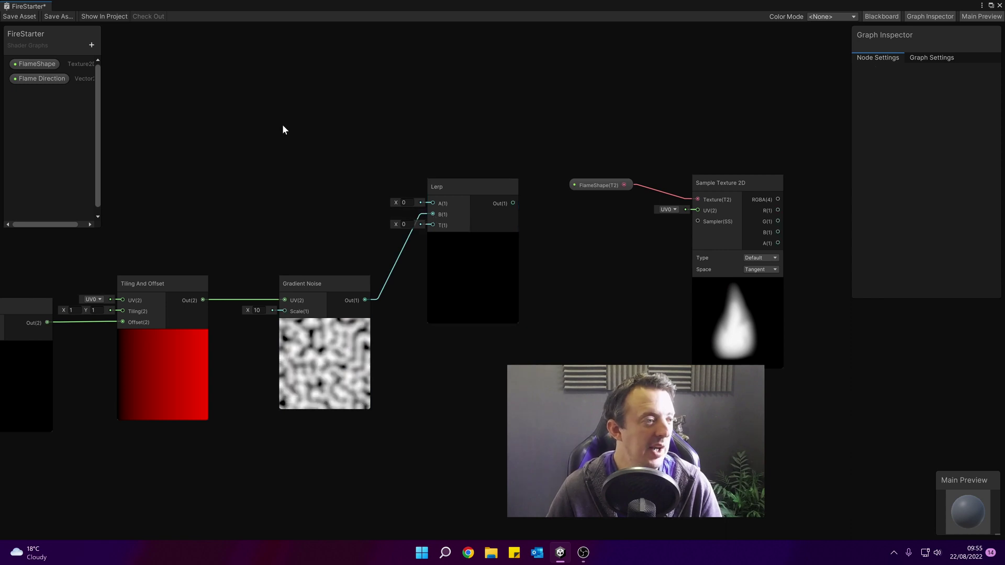
key(space)
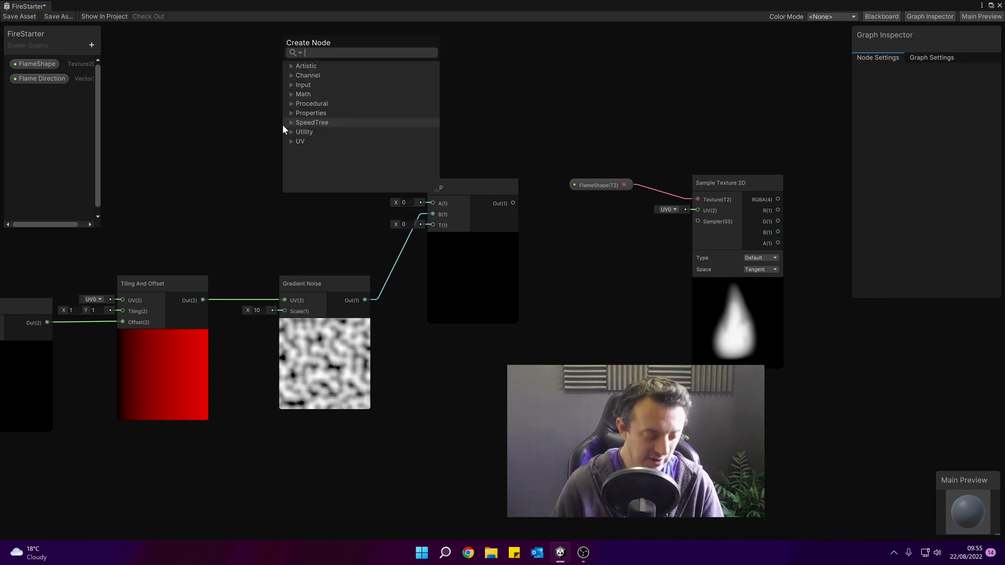
text(uv)
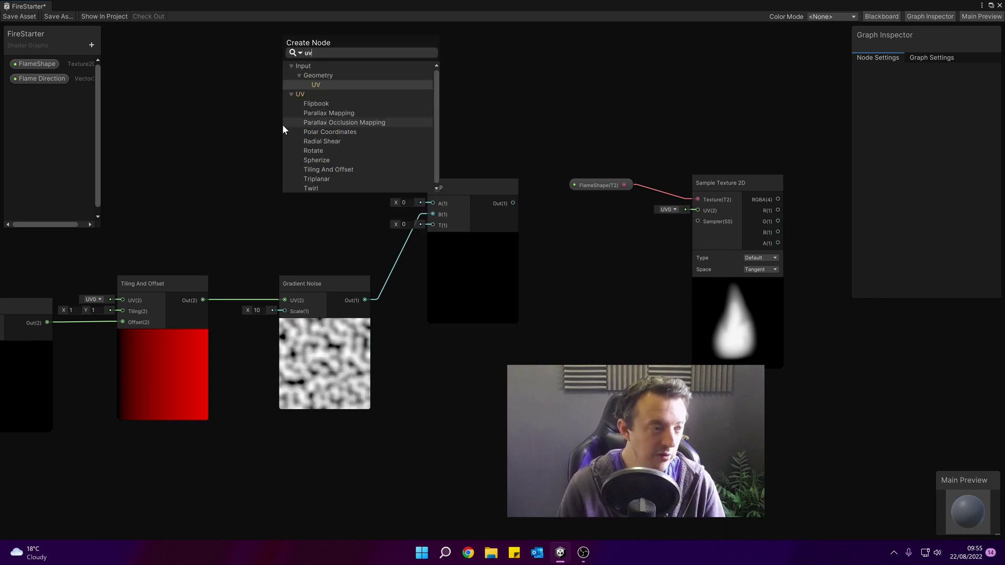
double_click(329, 83)
drag(328, 118, 432, 256)
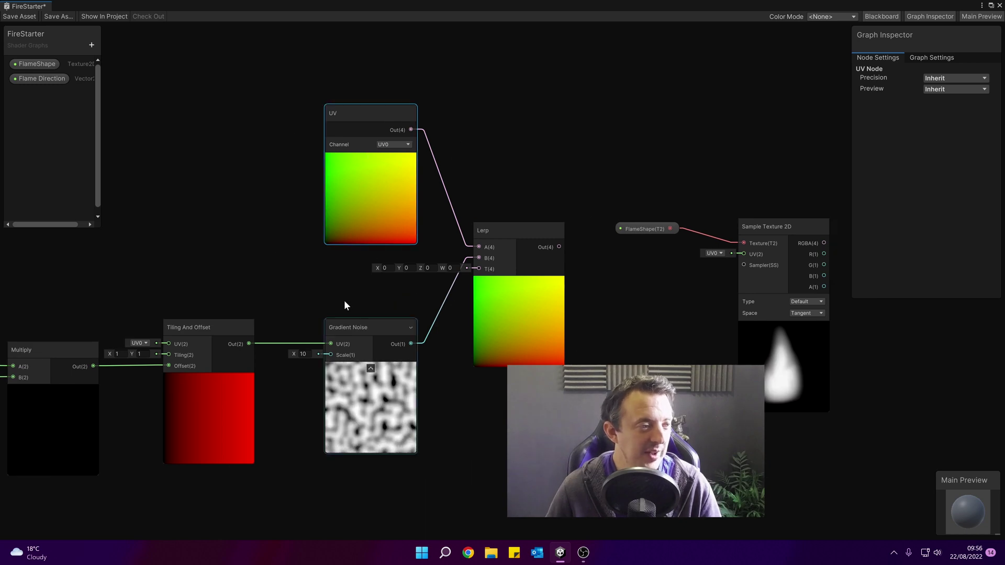
- Create a Float property named DistortionAmount in the shader graph
click(92, 46)
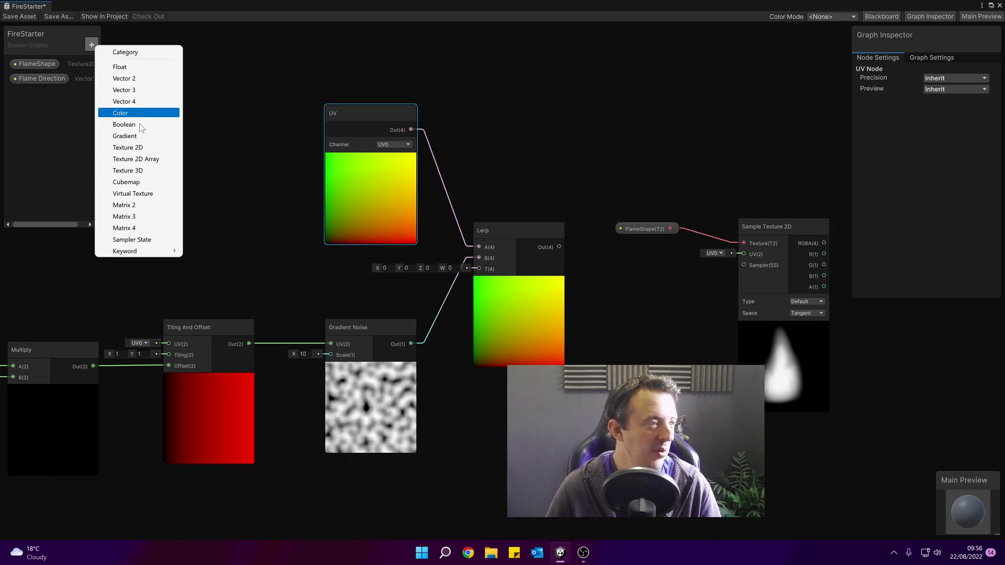
click(137, 68)
key(BackSpace)
key(BackSpace)
key(BackSpace)
key(BackSpace)
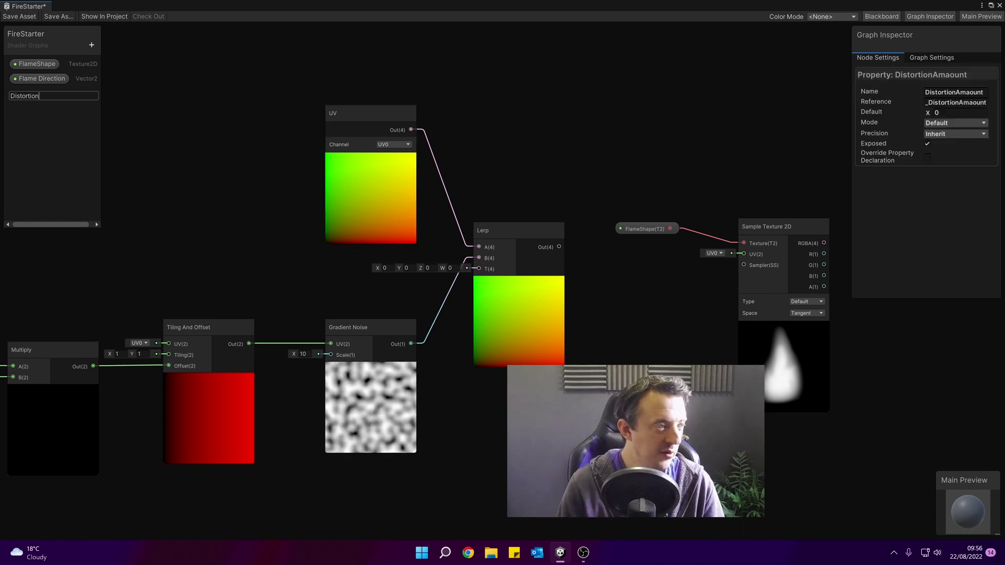
text(Amount)
key(Return)
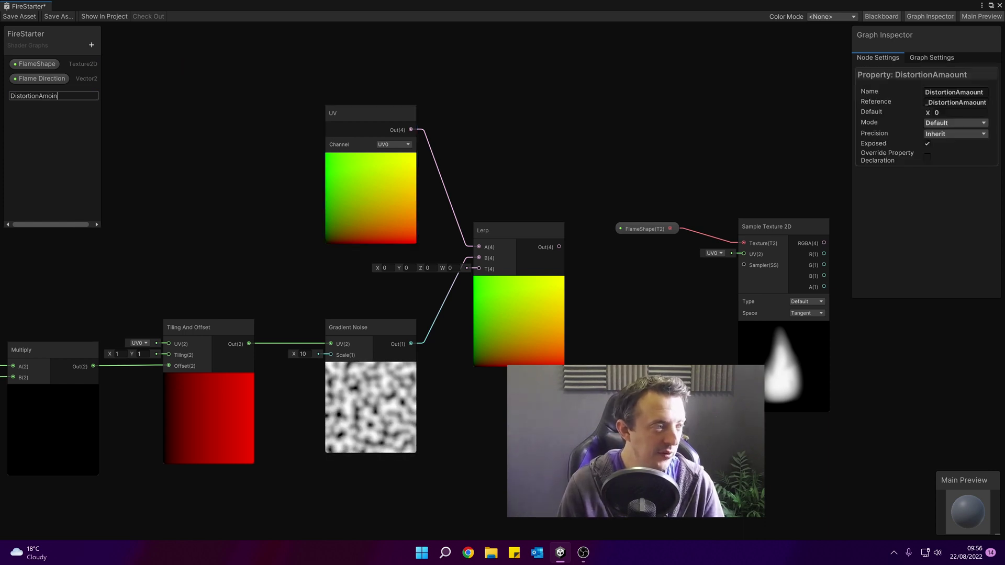
- Set DistortionAmount's default to 0.1 and connect it to the Lerp node's T input
click(958, 113)
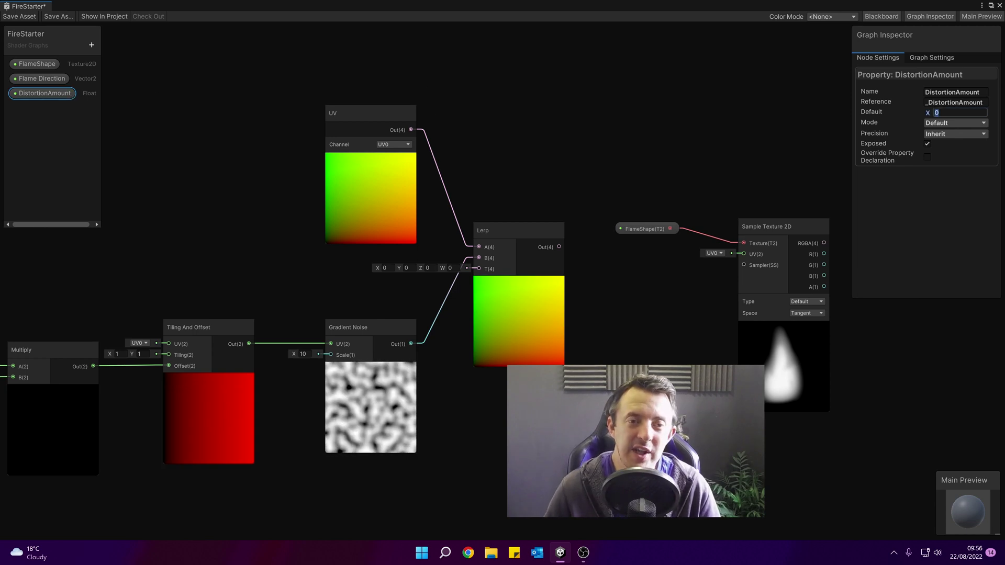
text(0.1)
key(Return)
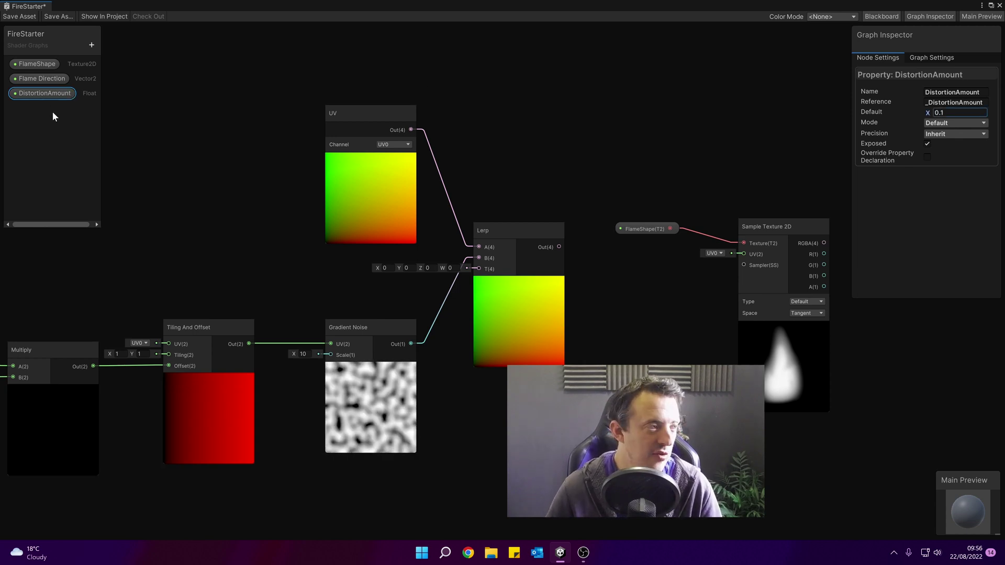
drag(49, 95, 479, 269)
drag(390, 288, 393, 277)
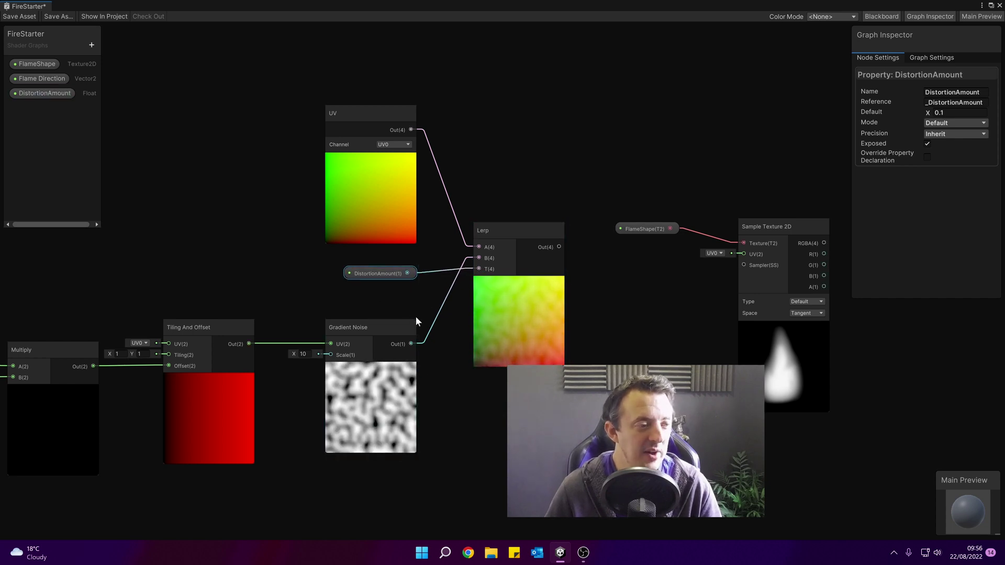
- Connect the Lerp output to the Sample Texture 2D node's UV input and inspect the distorted flame preview
middle_drag(532, 302, 462, 294)
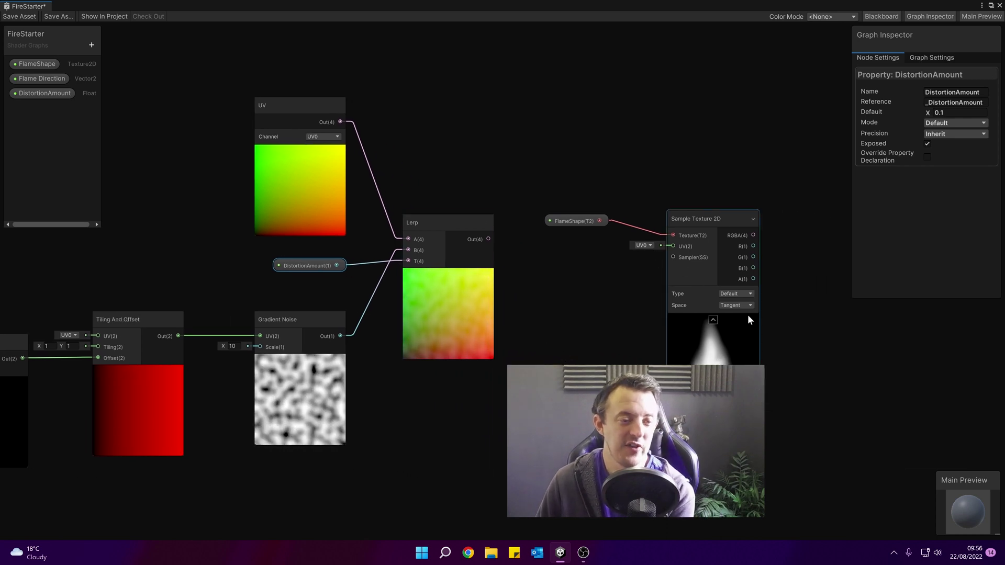
drag(489, 238, 672, 246)
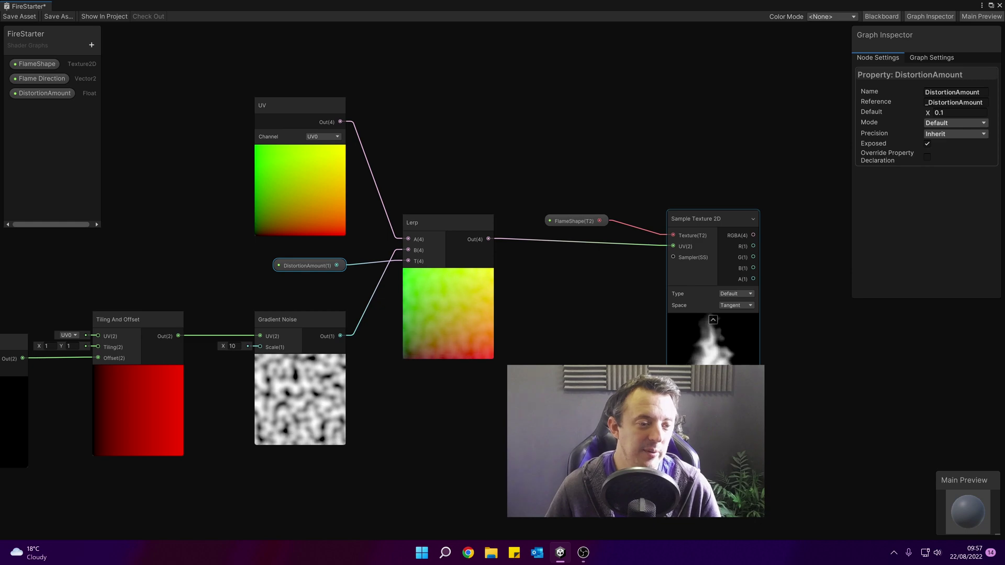
middle_drag(716, 360, 564, 271)
scroll(523, 268, up, 6)
scroll(523, 269, down, 5)
scroll(523, 269, down, 3)
scroll(562, 275, up, 3)
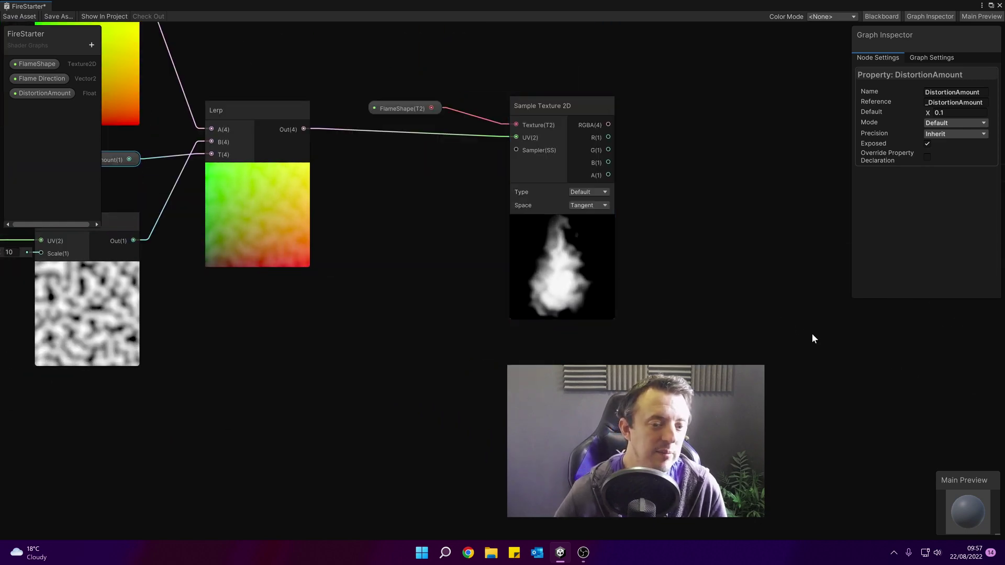
- Connect the Sample Texture 2D node's RGBA output to the Fragment Base Color
scroll(812, 335, down, 5)
middle_drag(780, 371, 540, 324)
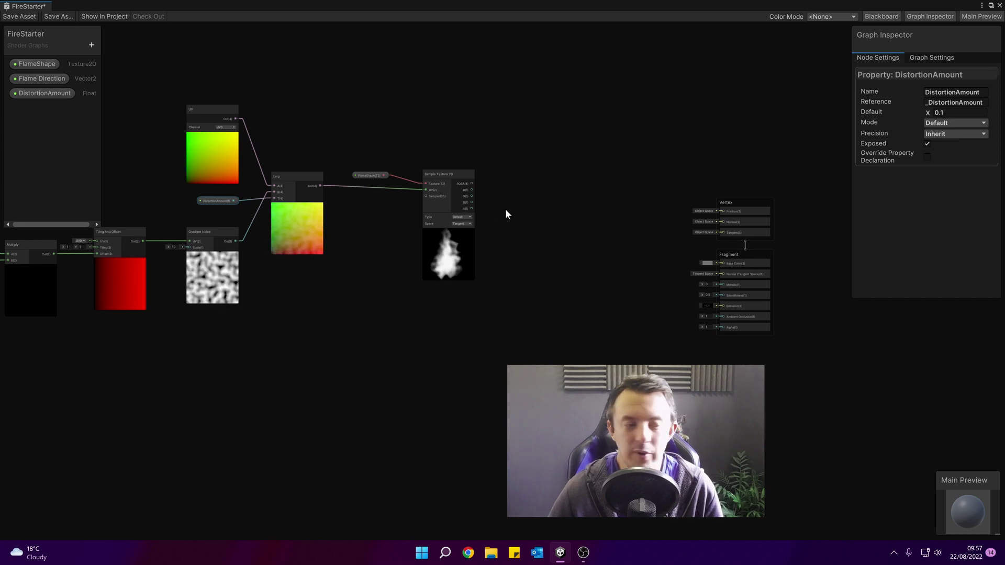
drag(733, 323, 722, 264)
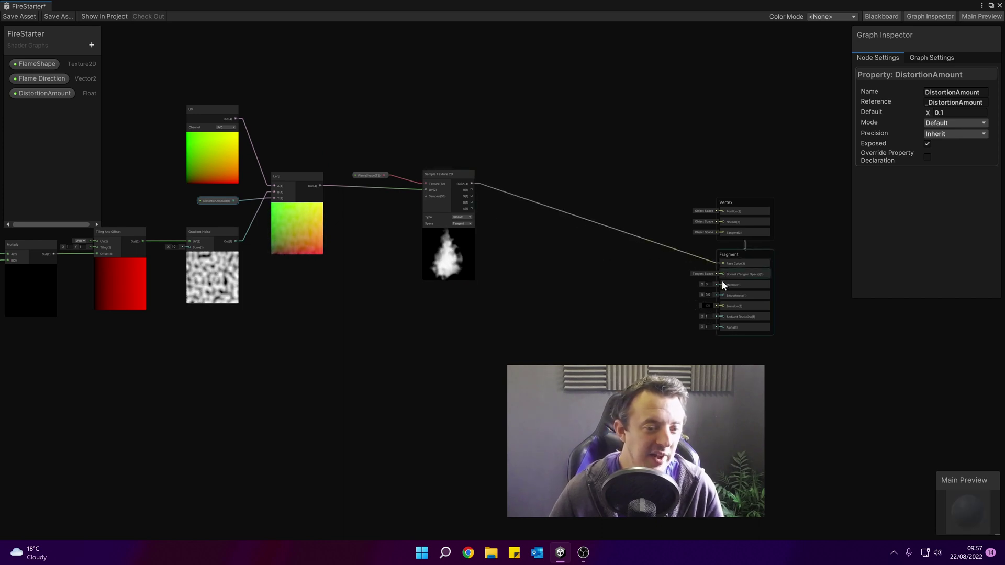
- Enlarge the main preview and switch its preview mesh to Quad
drag(978, 480, 875, 321)
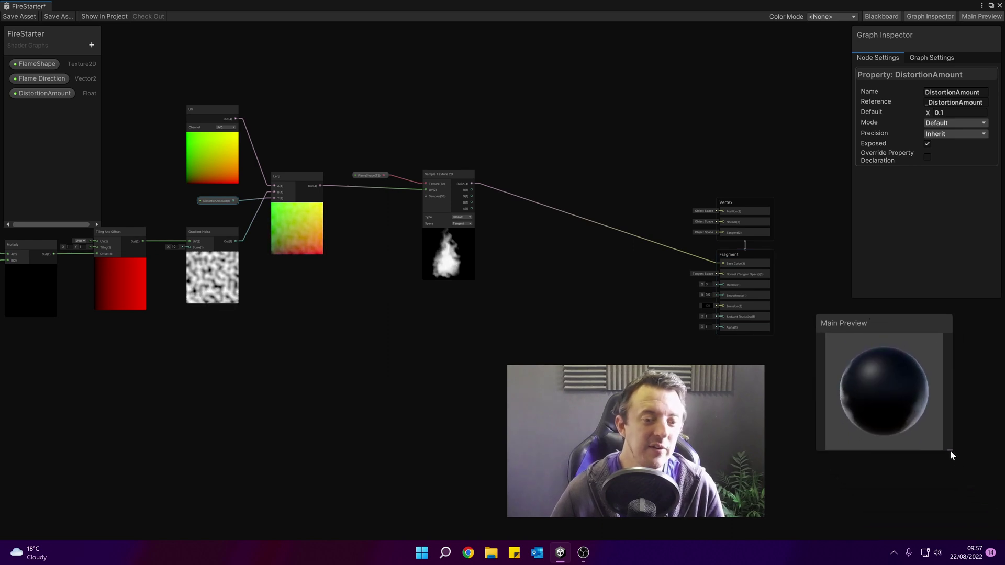
drag(951, 452, 986, 486)
right_click(871, 337)
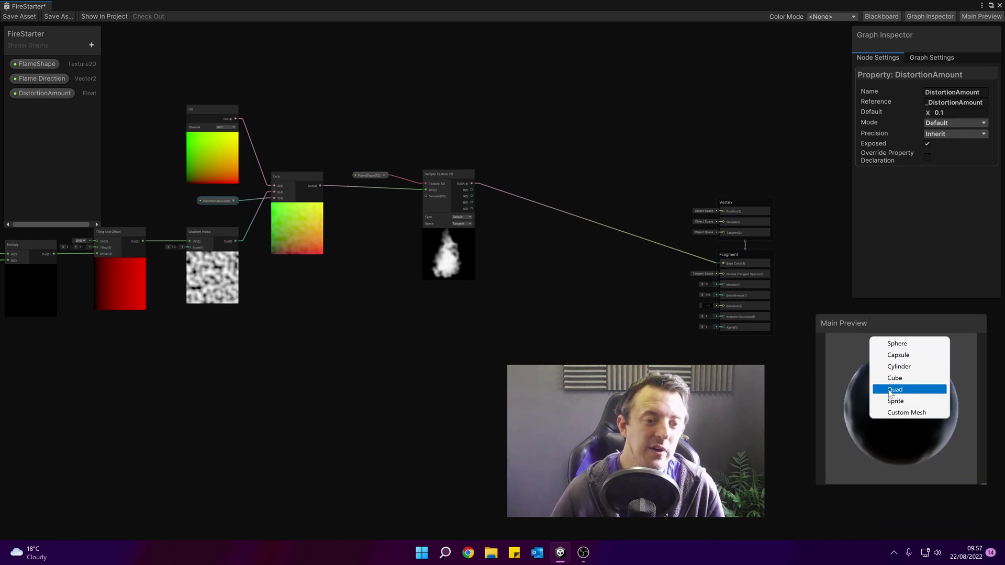
click(893, 392)
drag(897, 417, 887, 420)
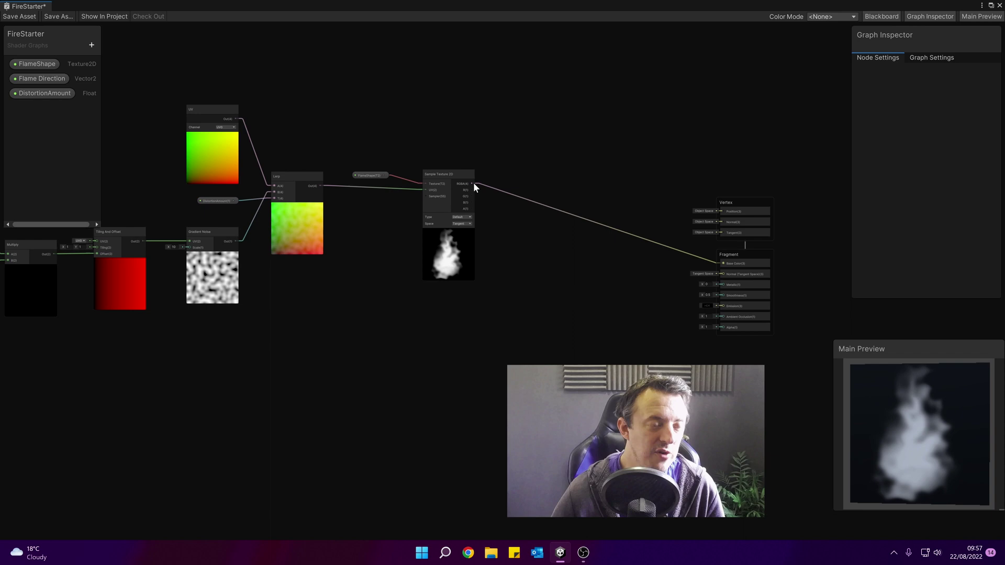
- Connect the Sample Texture 2D node's RGBA output to the Fragment Alpha and save the shader asset
drag(473, 184, 723, 327)
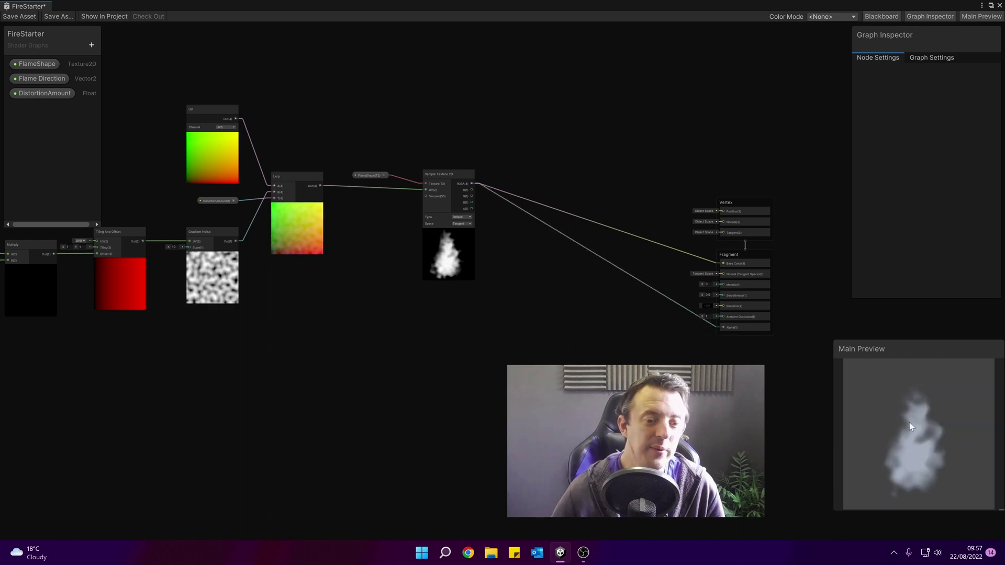
scroll(935, 461, up, 4)
scroll(935, 460, down, 4)
middle_drag(587, 419, 700, 438)
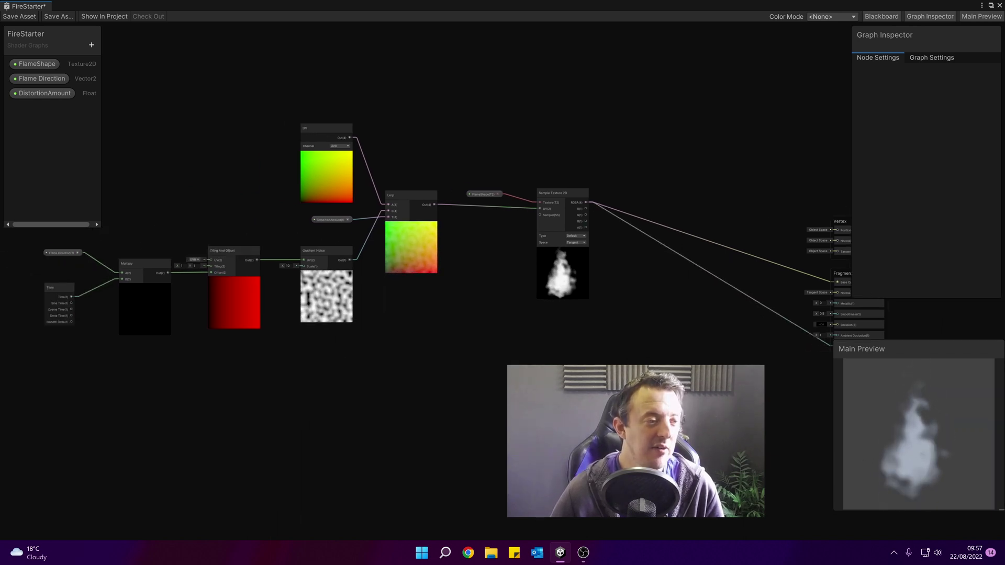
scroll(622, 455, down, 2)
scroll(530, 435, up, 2)
scroll(542, 421, down, 2)
middle_drag(542, 422, 515, 417)
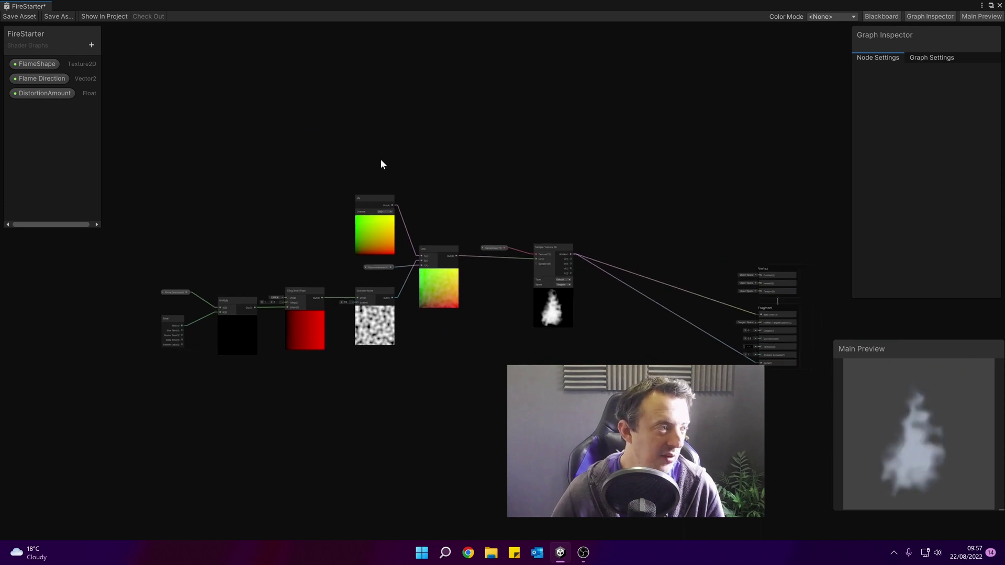
click(7, 16)
- Return to the scene, select the FireQuad on the torch and widen it evenly on both sides
click(992, 6)
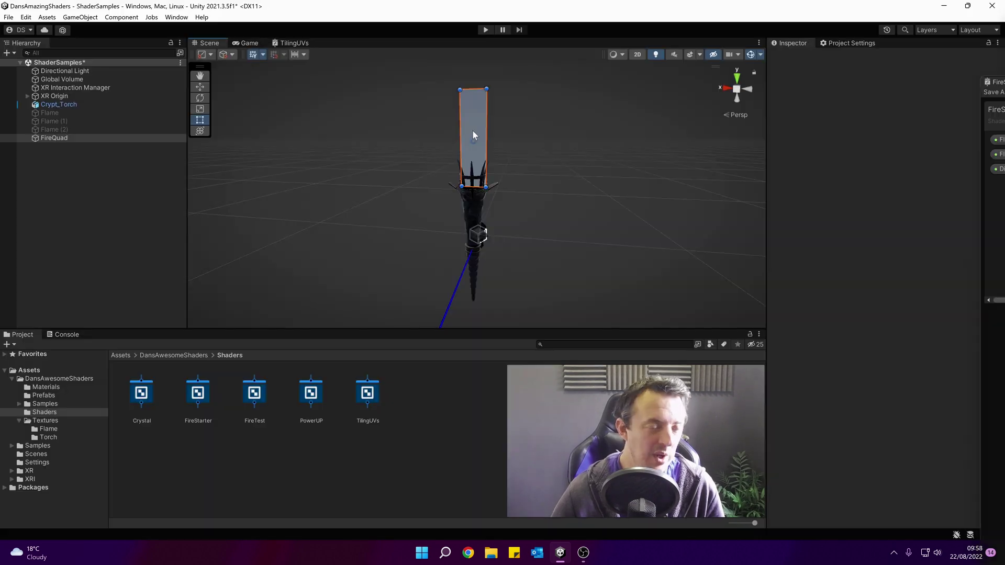
click(472, 131)
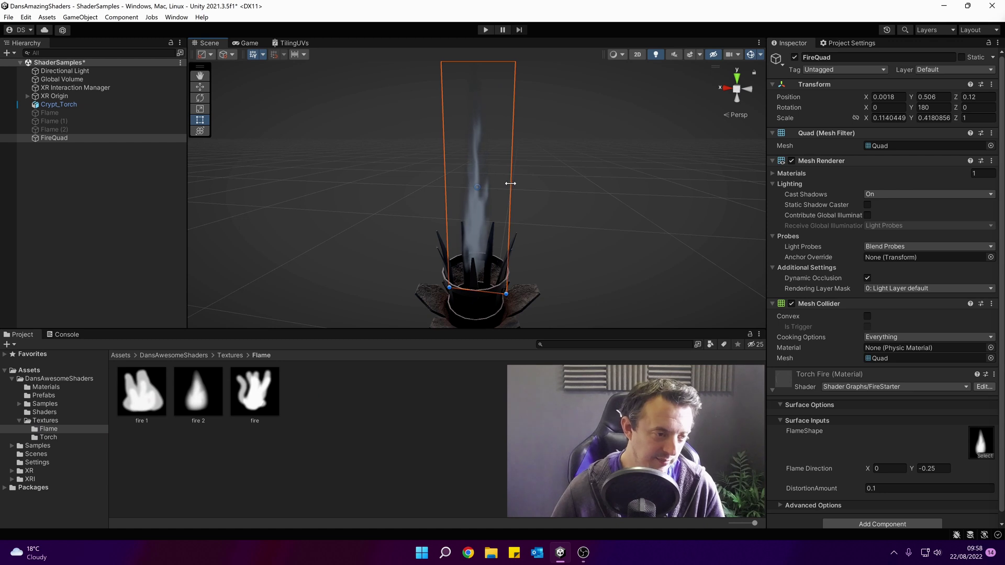
alt+drag(511, 184, 542, 184)
click(599, 204)
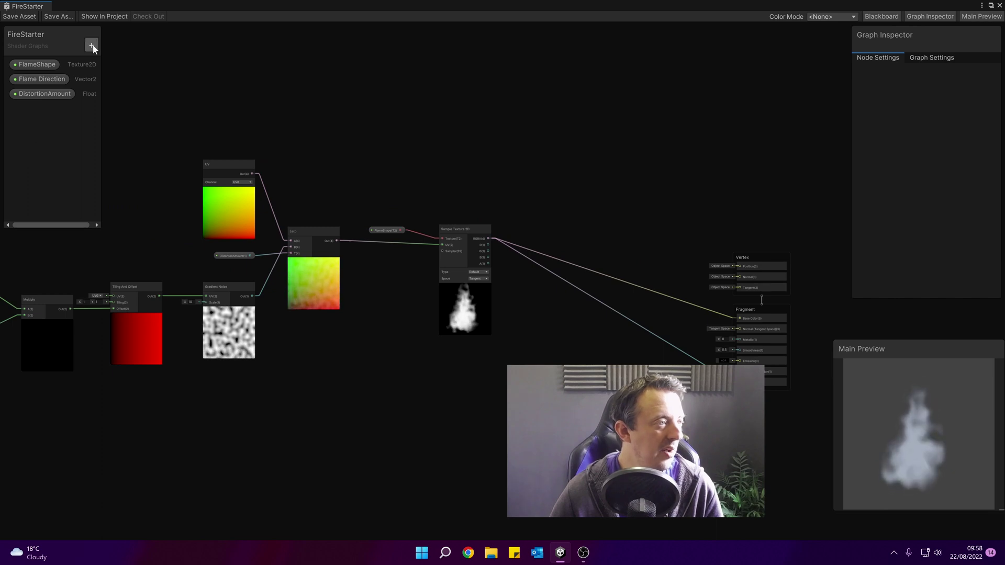
- Create a Color property named Flame Color in the FireStarter graph and move it to the top of the property list
click(92, 45)
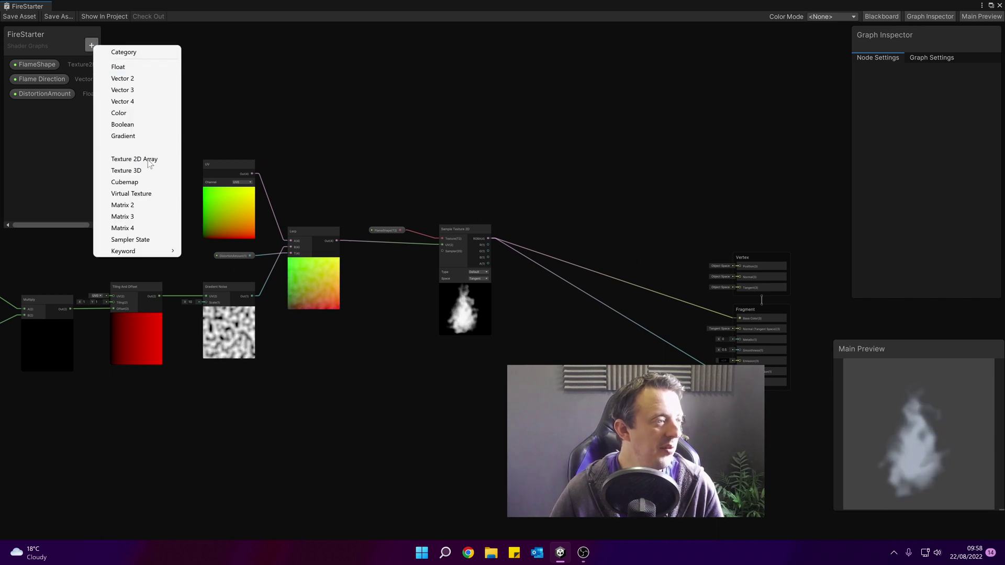
click(149, 113)
text(F)
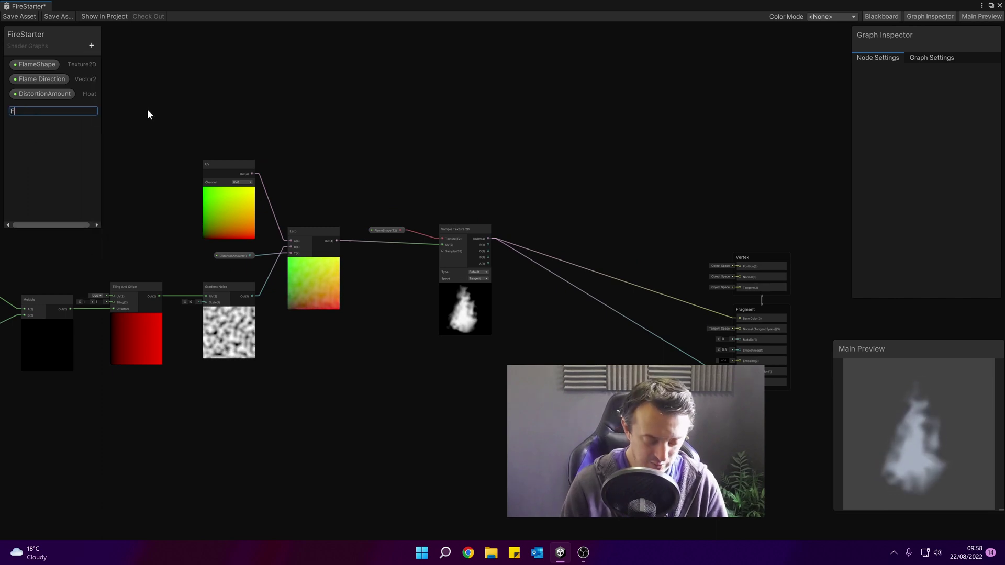
text(lame Color)
key(Return)
drag(37, 108, 43, 62)
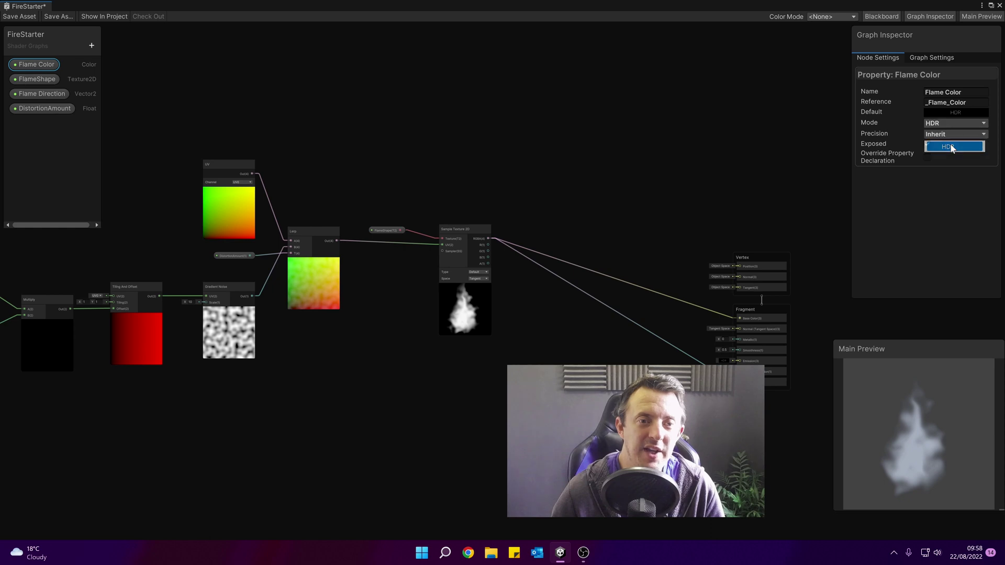
- Set the Flame Color property to HDR mode with an orange default color
click(952, 148)
click(950, 112)
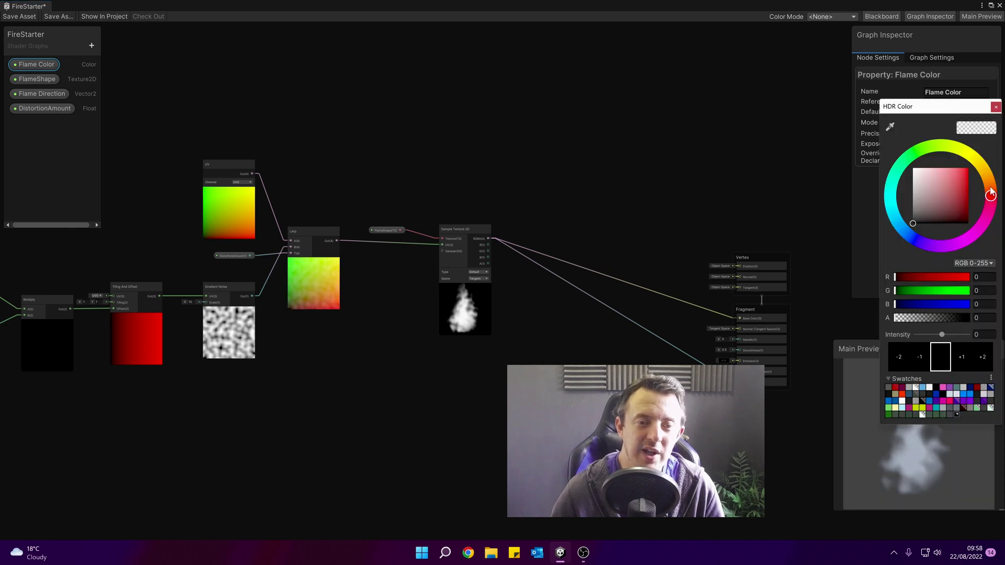
drag(991, 194, 981, 167)
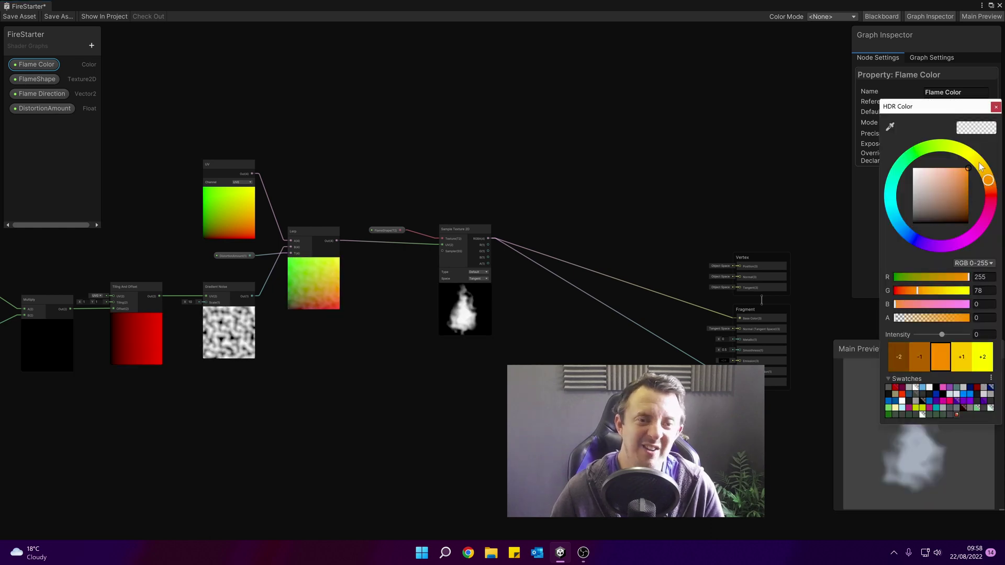
click(995, 108)
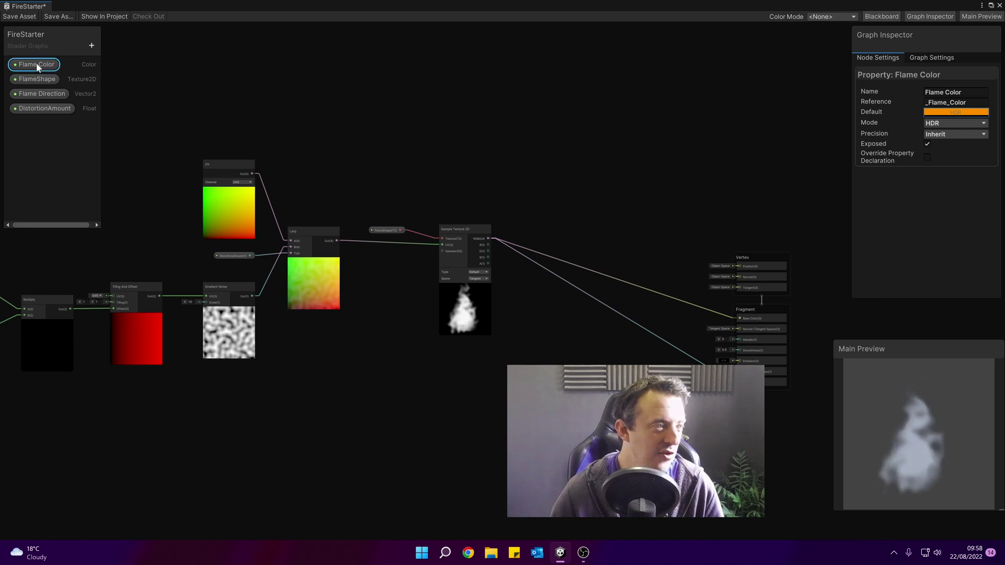
- Place the Flame Color property as a node above and beyond the Sample Texture 2D node's output
drag(43, 65, 530, 161)
scroll(531, 160, up, 5)
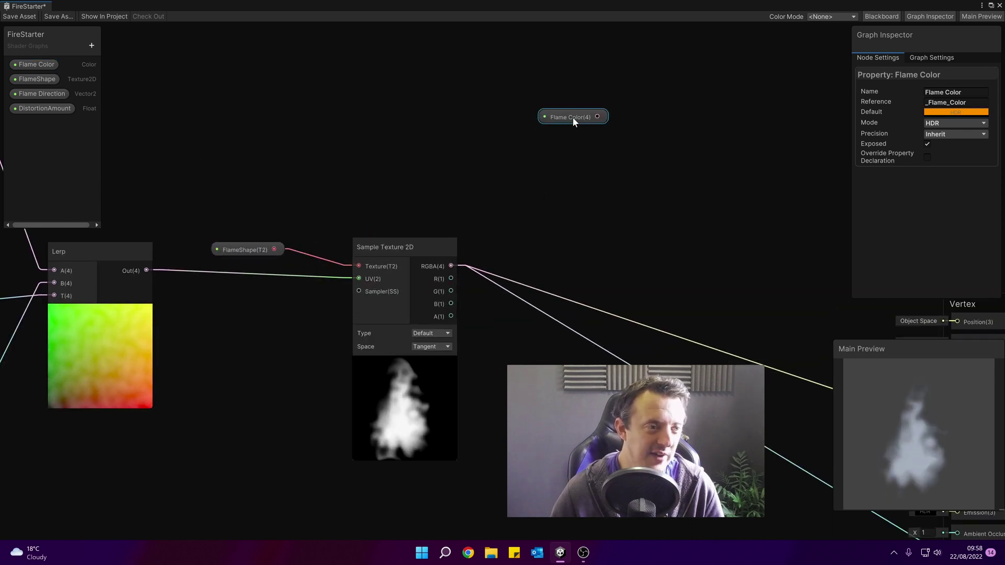
- Move the Flame Color node closer to the Sample Texture 2D node, leaving room before the master stack
drag(572, 118, 507, 148)
scroll(539, 204, down, 5)
middle_drag(567, 222, 527, 225)
scroll(477, 210, up, 3)
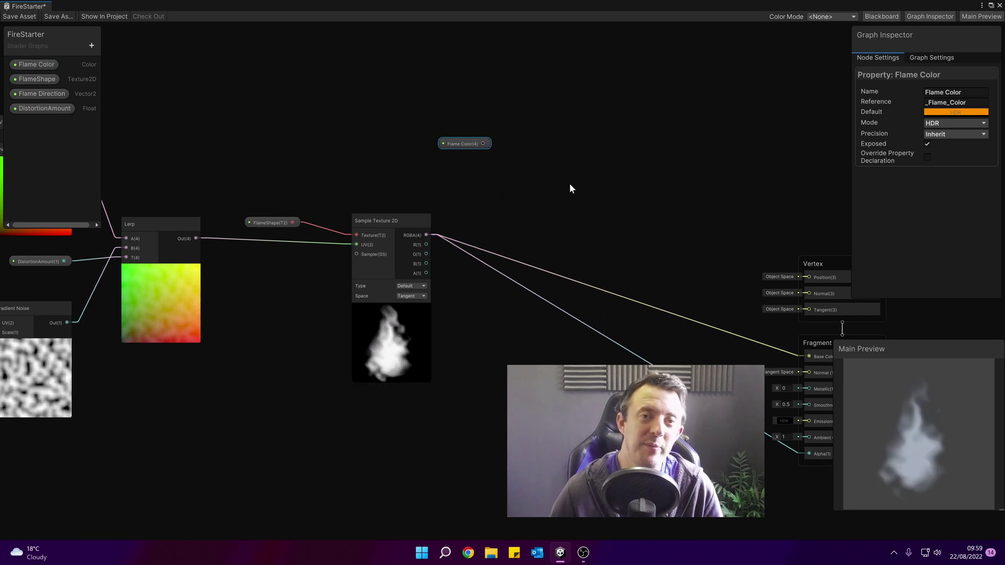
middle_drag(687, 267, 622, 274)
click(479, 185)
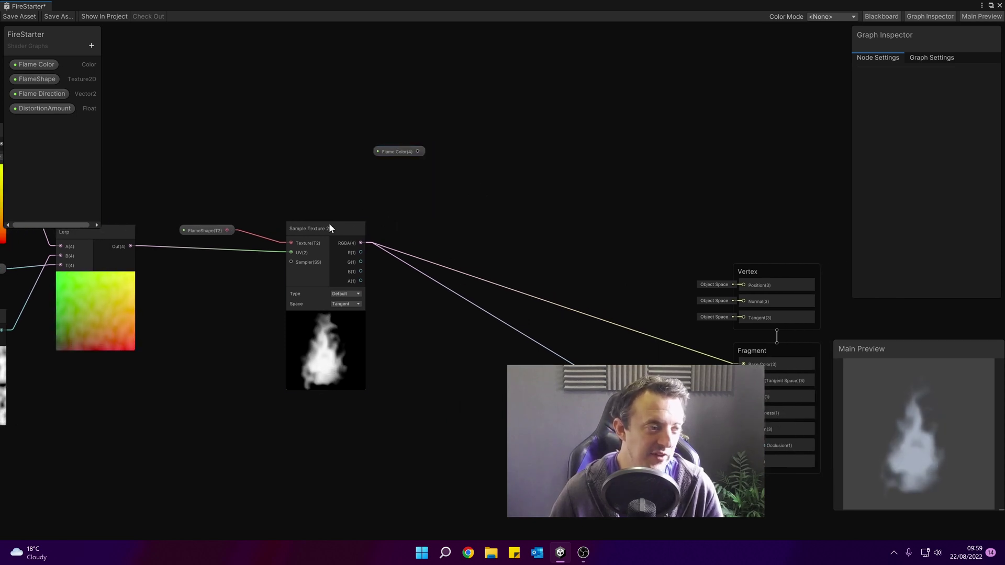
- Add a Multiply node combining Flame Color (A) with the Sample Texture 2D RGBA (B), and connect its output to Base Color
key(space)
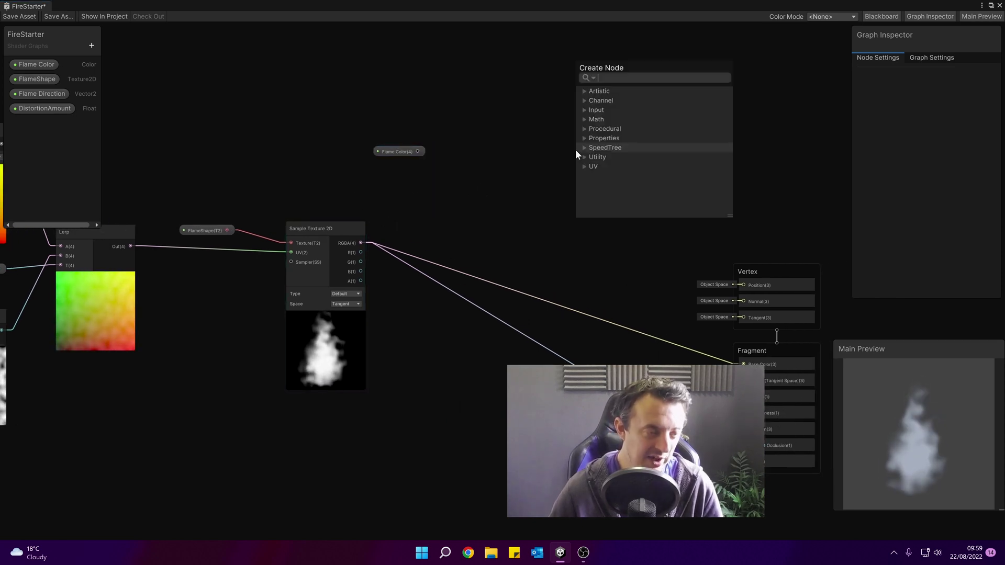
text(multiply)
key(Return)
drag(418, 151, 582, 184)
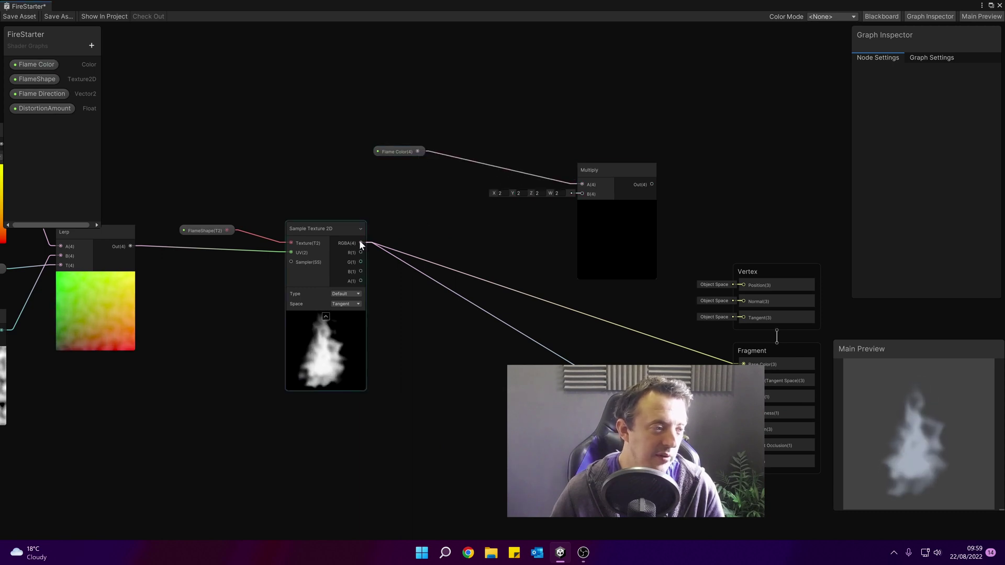
drag(360, 243, 532, 168)
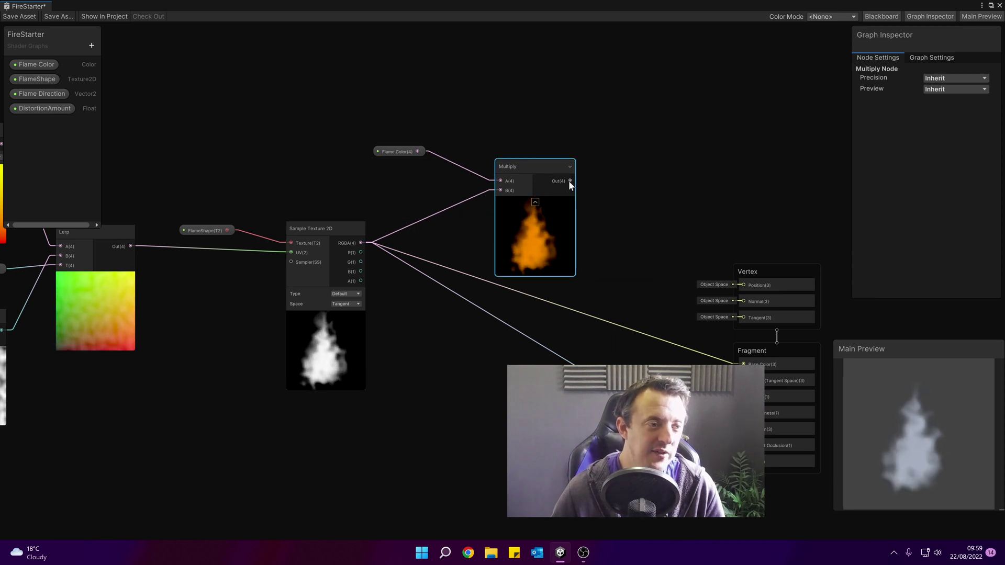
drag(570, 181, 744, 364)
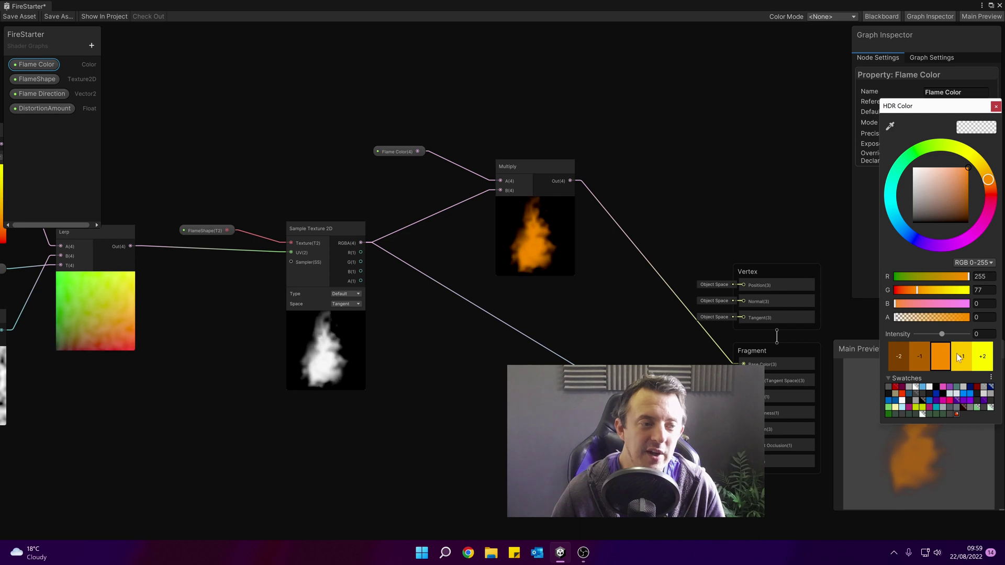
- Raise the HDR intensity of the Flame Color property's default color to 2
click(959, 357)
click(969, 359)
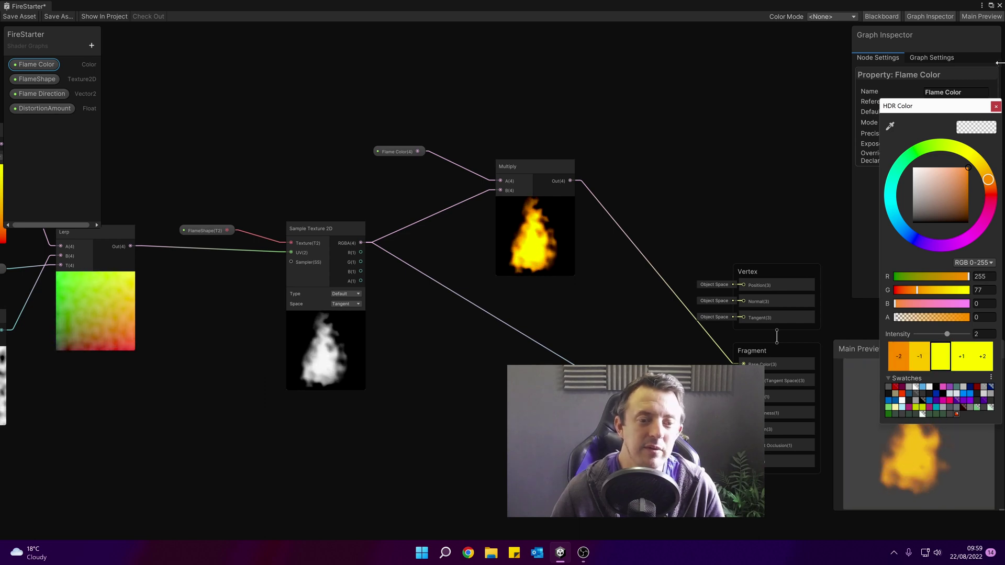
click(996, 108)
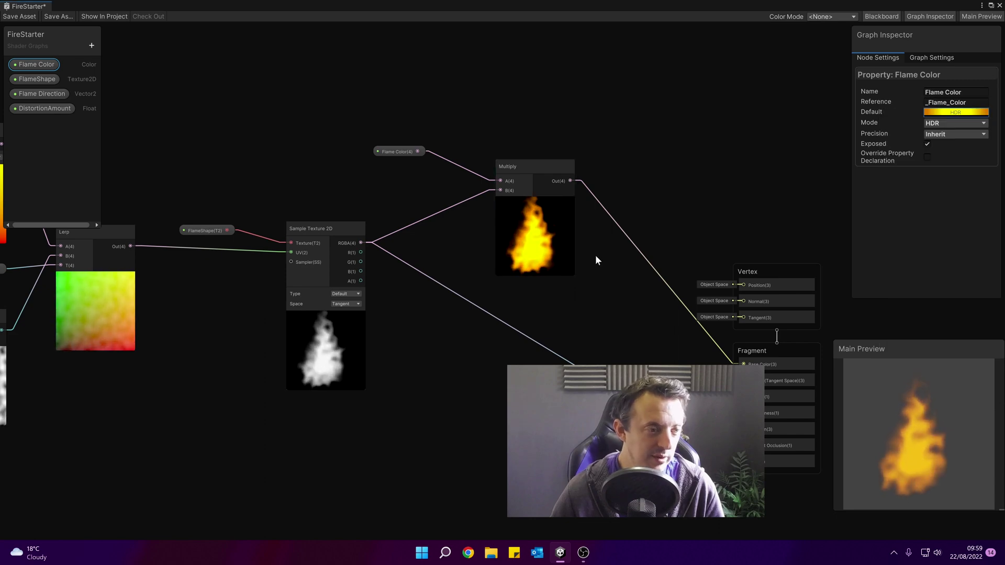
middle_drag(673, 278, 524, 221)
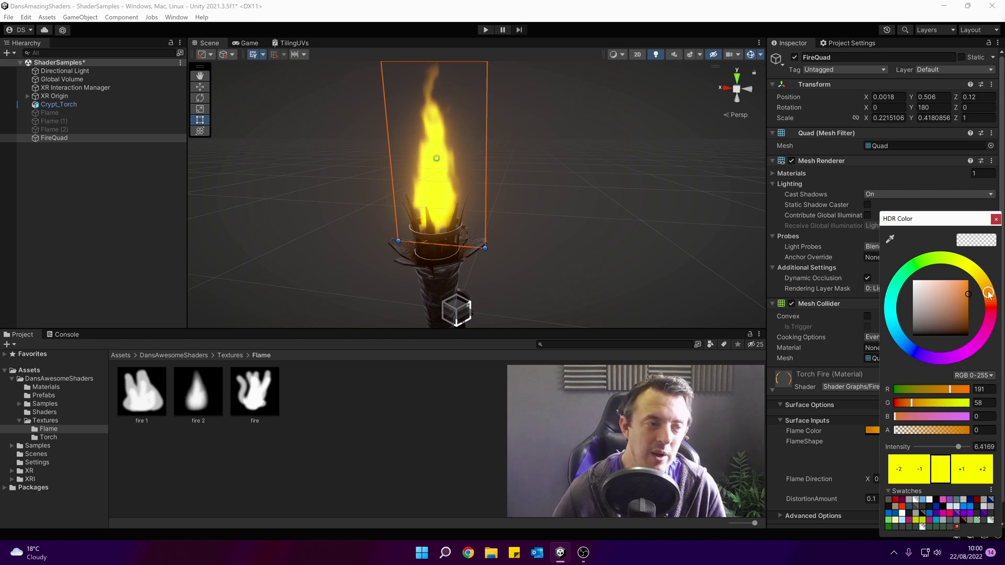
- On the FireQuad's Torch Fire material, shift the Flame Color hue to red-orange with G 22 and set its intensity to 7.6
drag(989, 294, 991, 306)
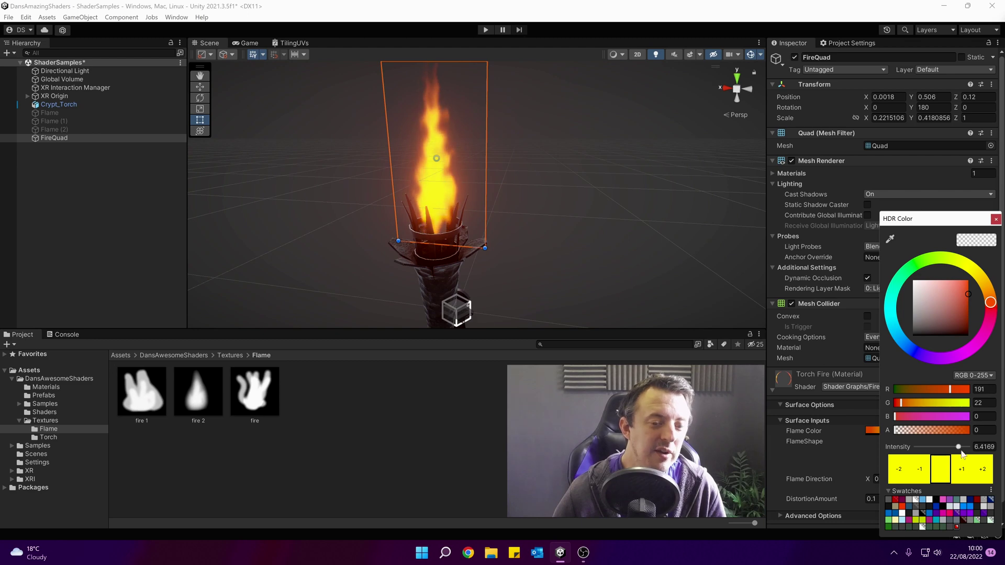
drag(962, 448, 964, 449)
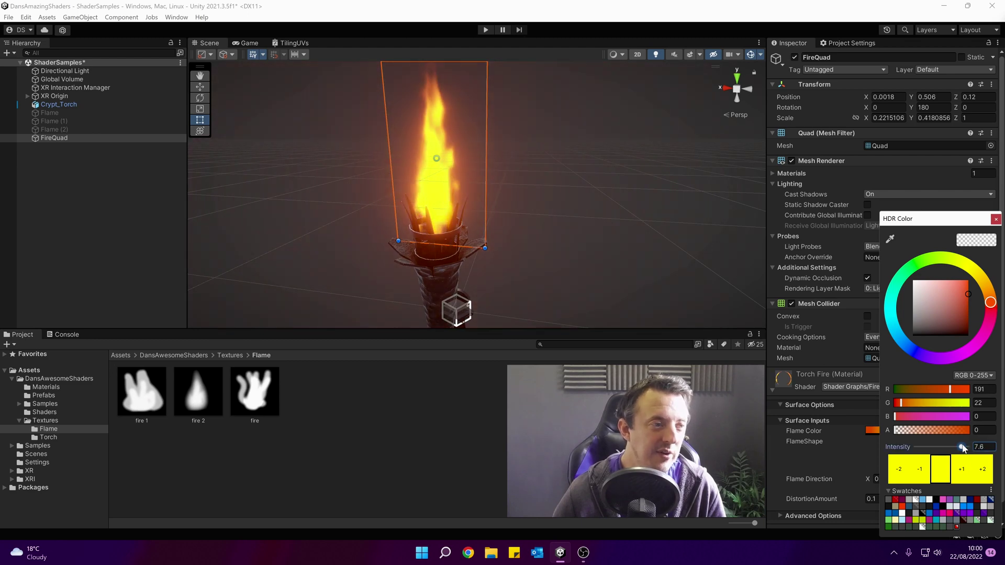
click(995, 218)
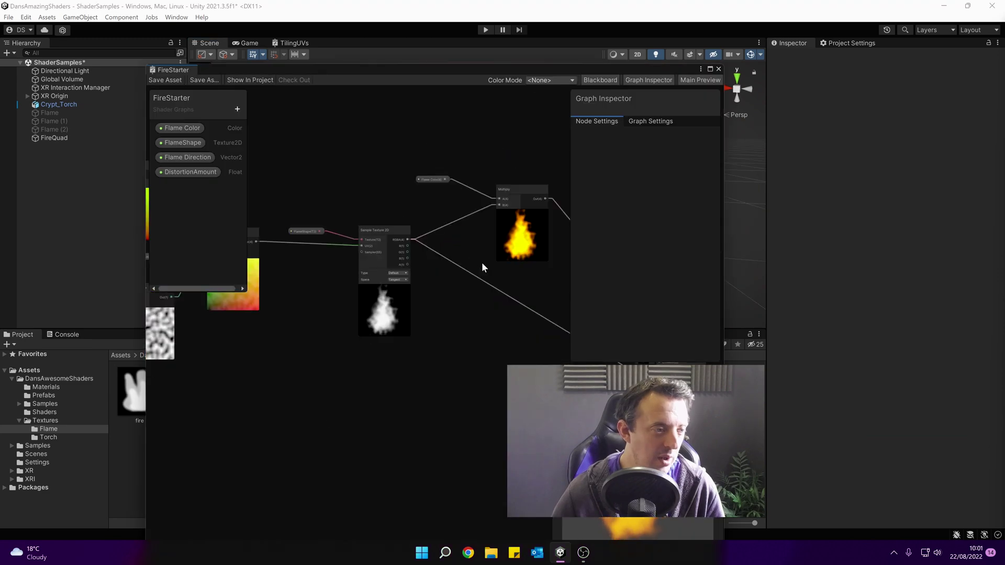
- Connect the color Multiply node's output to the Fragment Emission input as well, and save the FireStarter asset
middle_drag(482, 263, 373, 241)
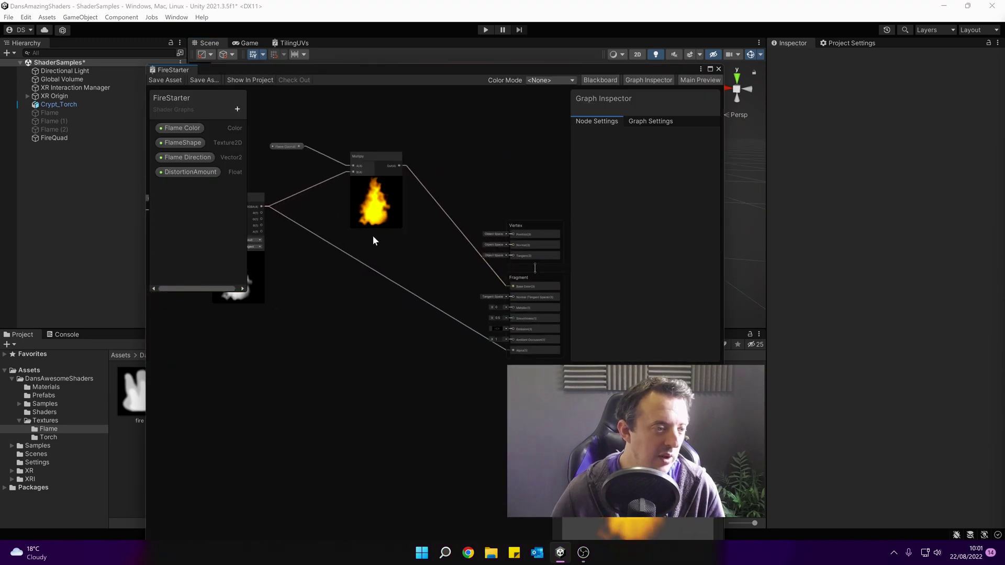
scroll(465, 218, up, 3)
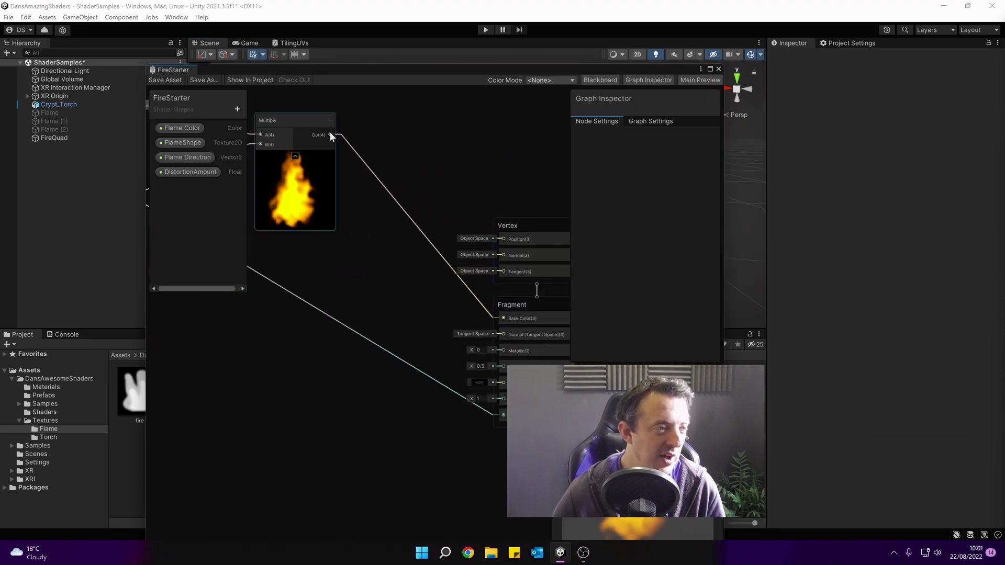
drag(330, 135, 500, 385)
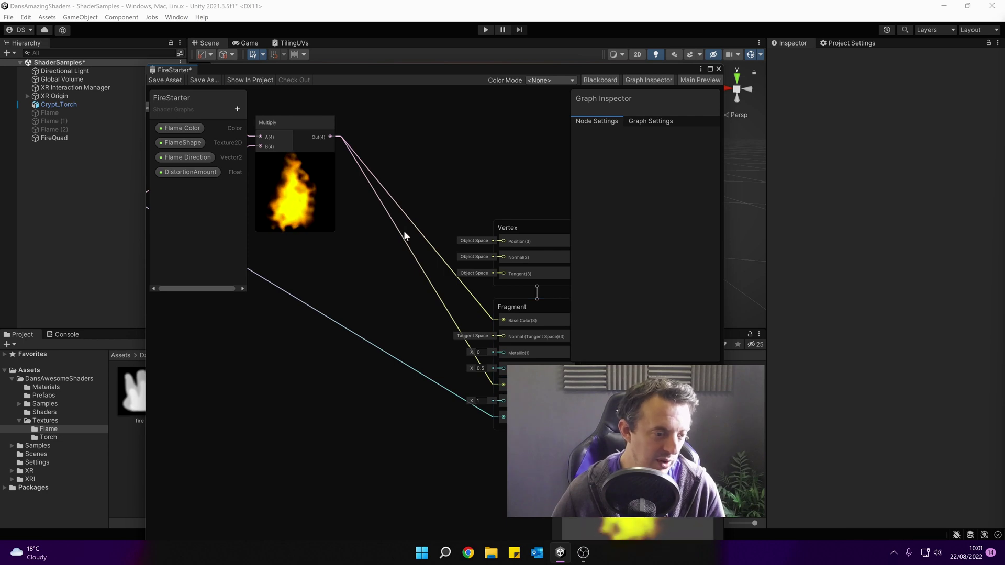
click(162, 80)
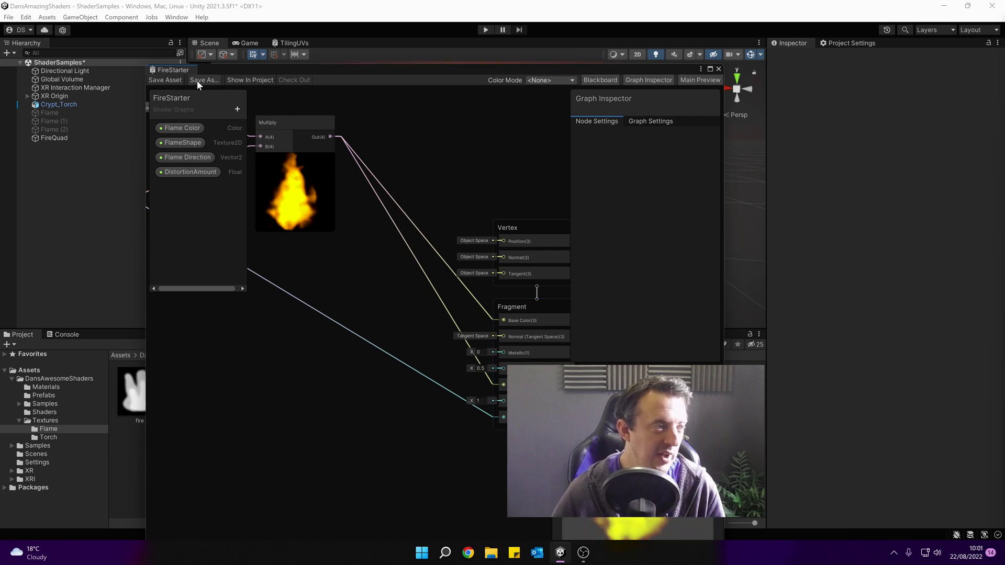
- Move the FireStarter window aside to check the flame's glow in the scene, and maximize the graph window again
drag(281, 71, 855, 176)
middle_drag(538, 166, 503, 189)
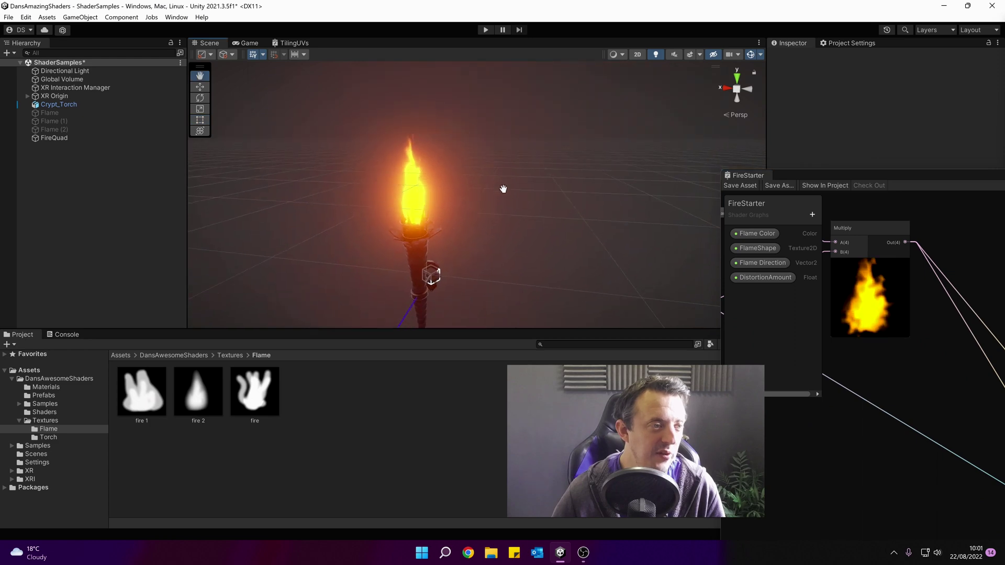
drag(906, 178, 454, 58)
drag(654, 54, 638, 29)
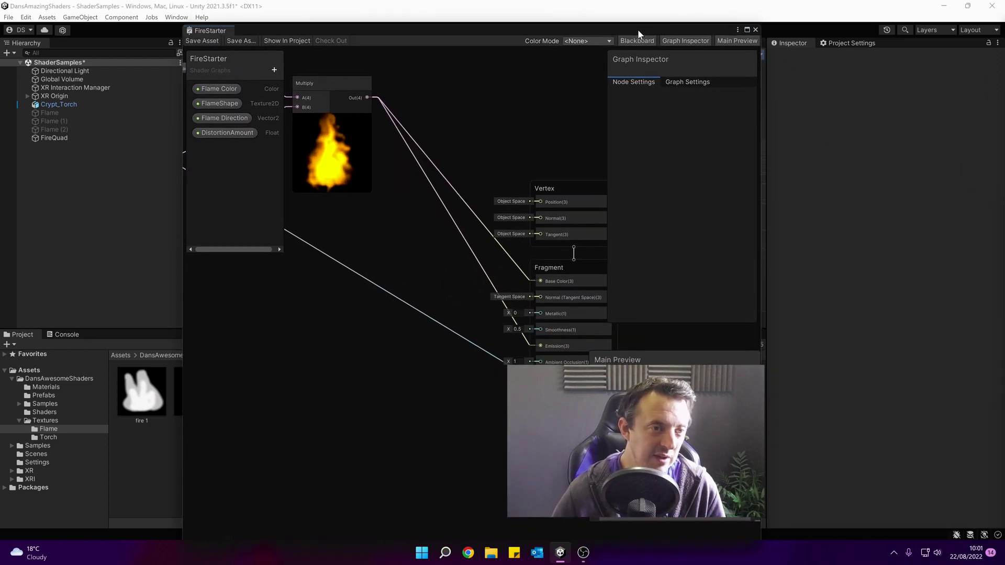
drag(637, 30, 633, 2)
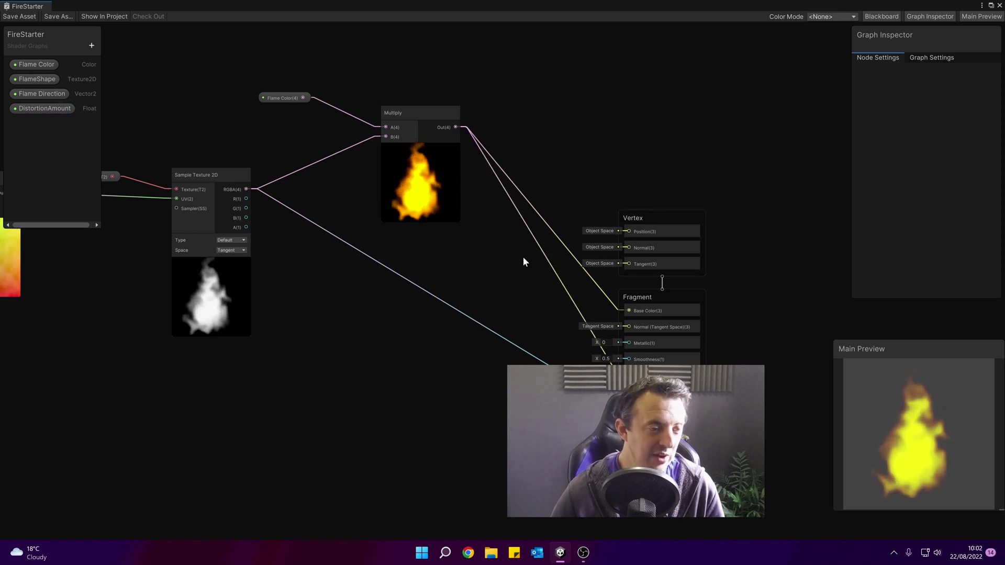
scroll(523, 257, down, 1)
middle_drag(523, 257, 593, 268)
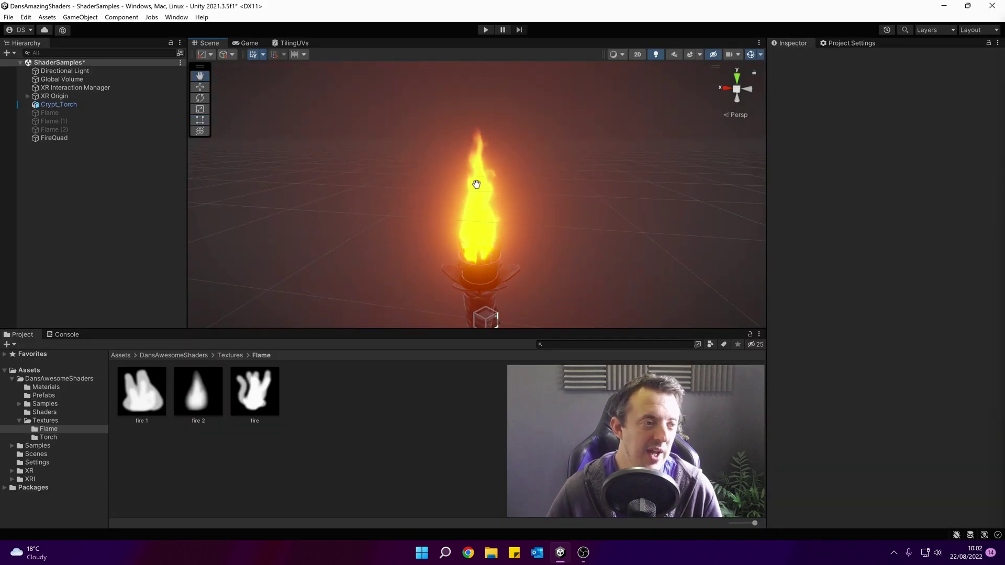
- Examine the glowing flame on the torch up close and from farther away in the scene
middle_drag(508, 253, 504, 245)
right_drag(503, 245, 497, 224)
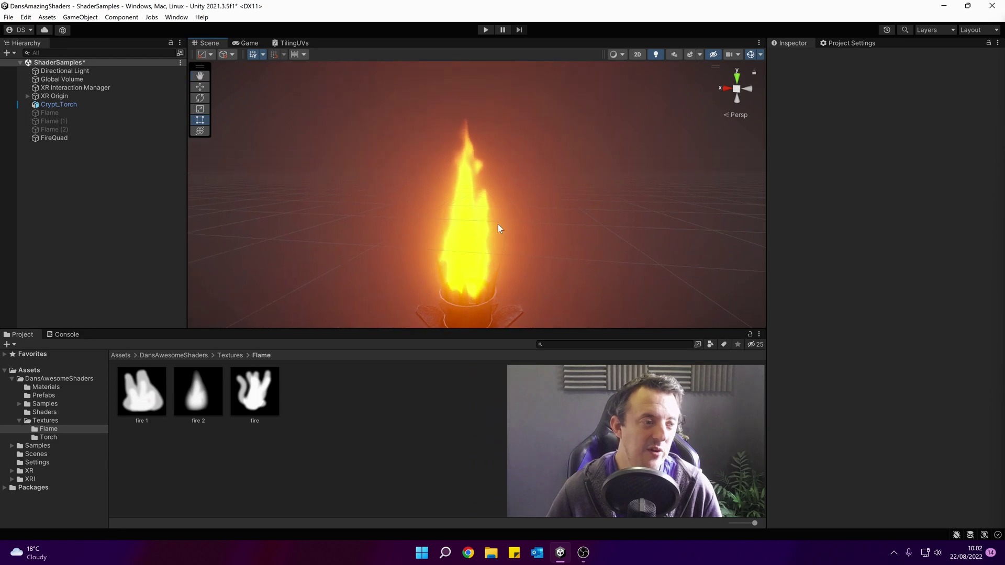
scroll(498, 225, down, 3)
middle_drag(487, 251, 478, 195)
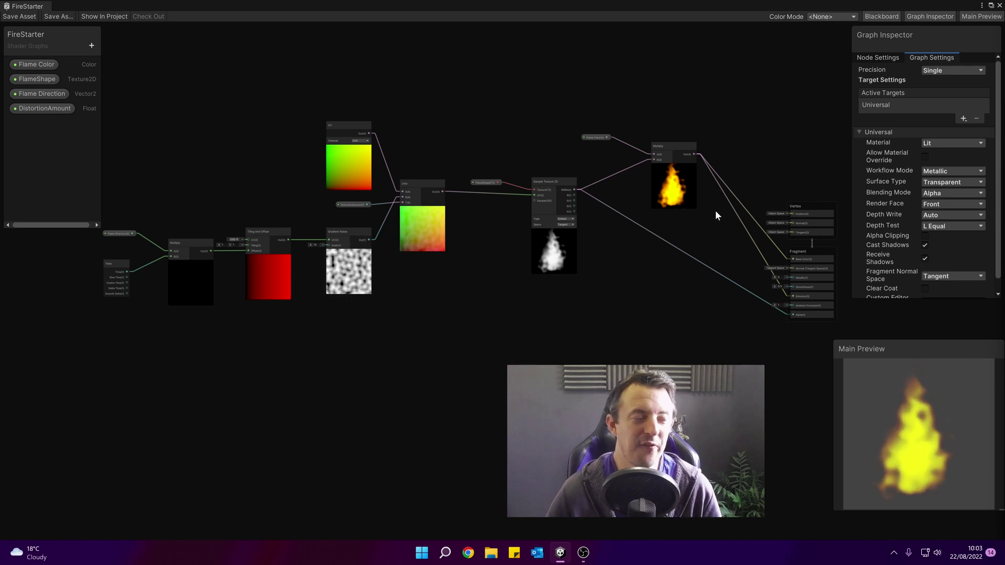
- Review the noise distortion part of the FireStarter graph, from the Flame Direction and Time nodes through to the Lerp
scroll(199, 300, up, 4)
middle_drag(198, 300, 422, 269)
middle_drag(524, 278, 447, 263)
scroll(573, 208, down, 3)
scroll(602, 278, up, 2)
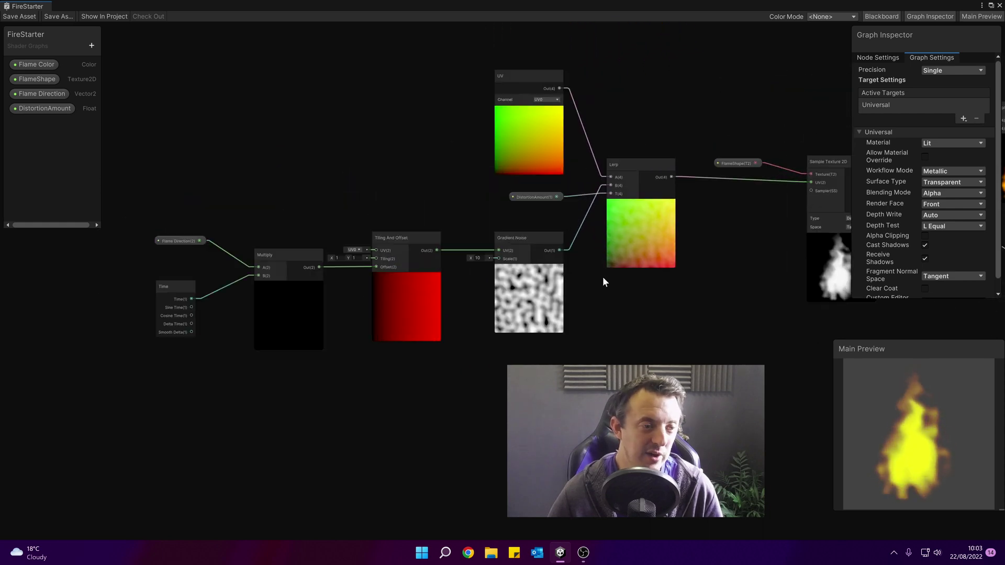
middle_drag(481, 357, 544, 347)
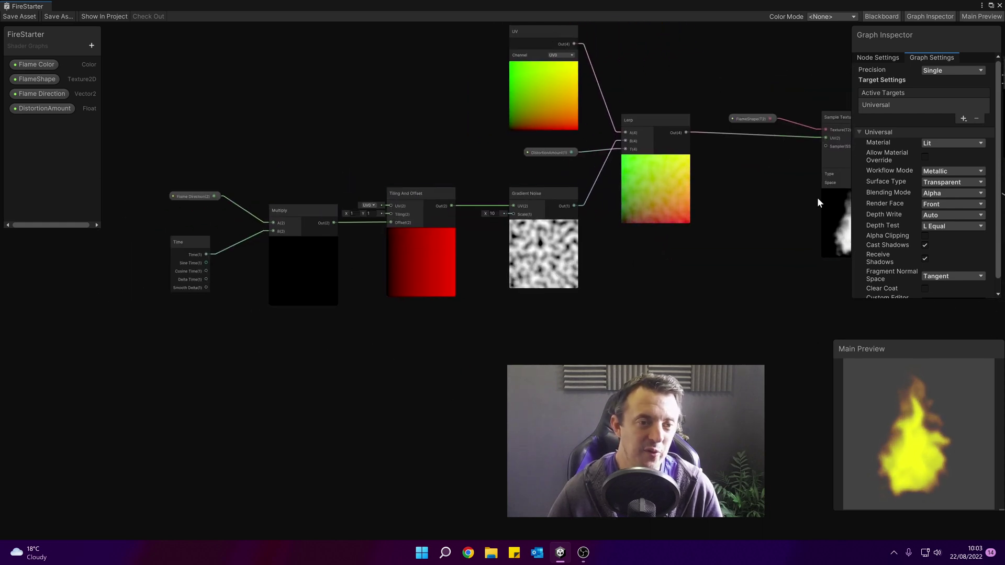
click(182, 242)
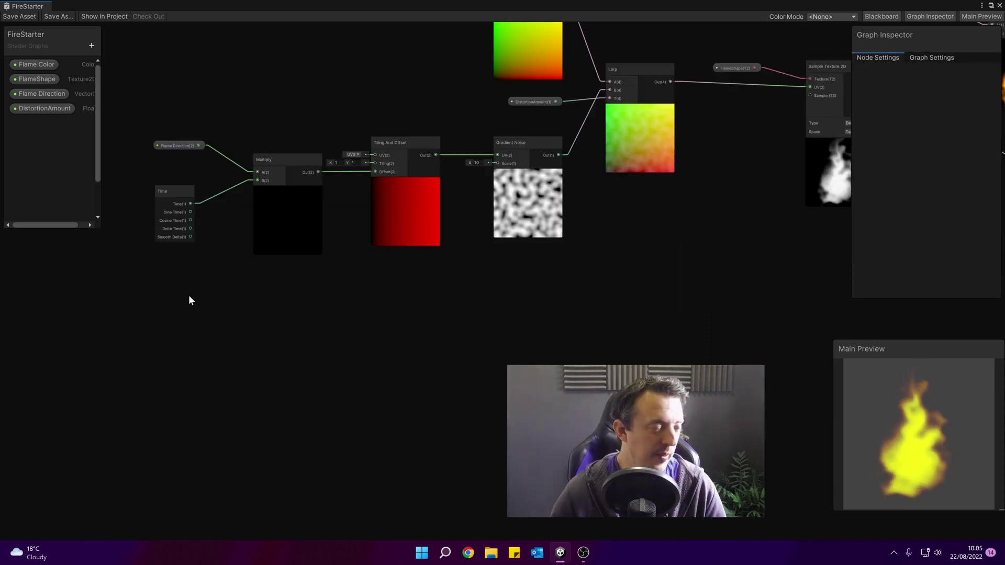
- Create a Vector 2 property named FadeControl and place it as a node below the Time node
click(92, 46)
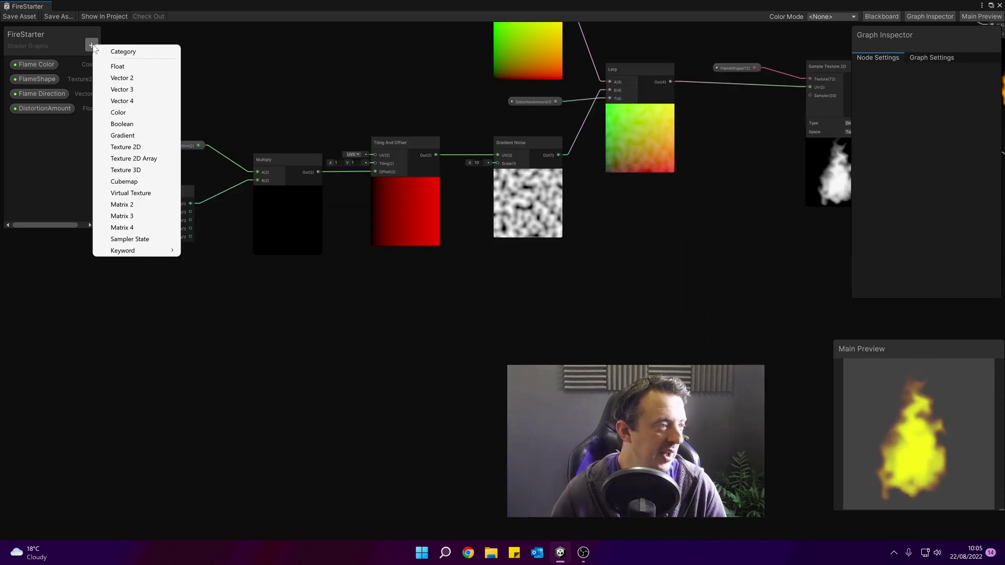
click(142, 82)
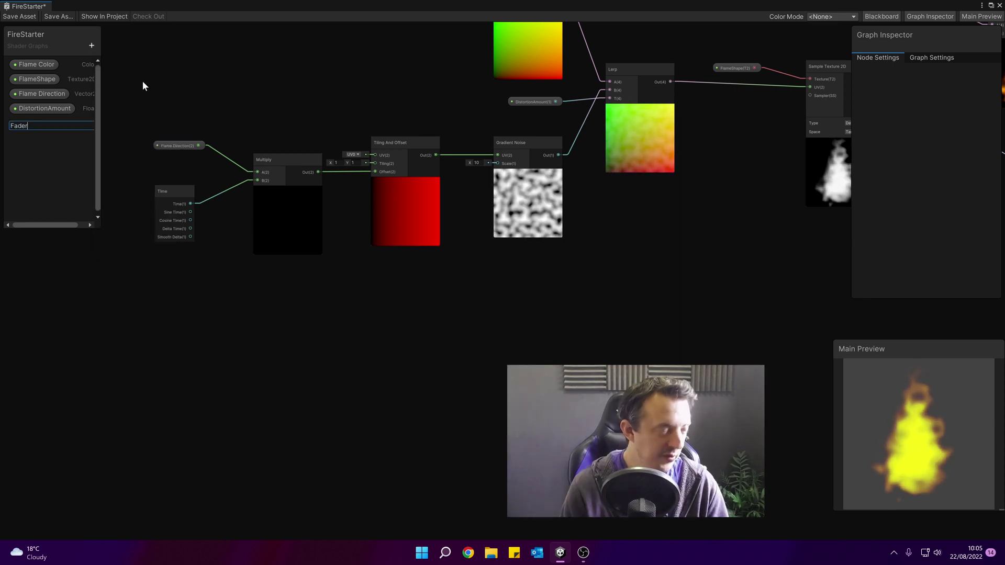
text(FadeControl)
key(Return)
drag(39, 123, 162, 290)
click(254, 344)
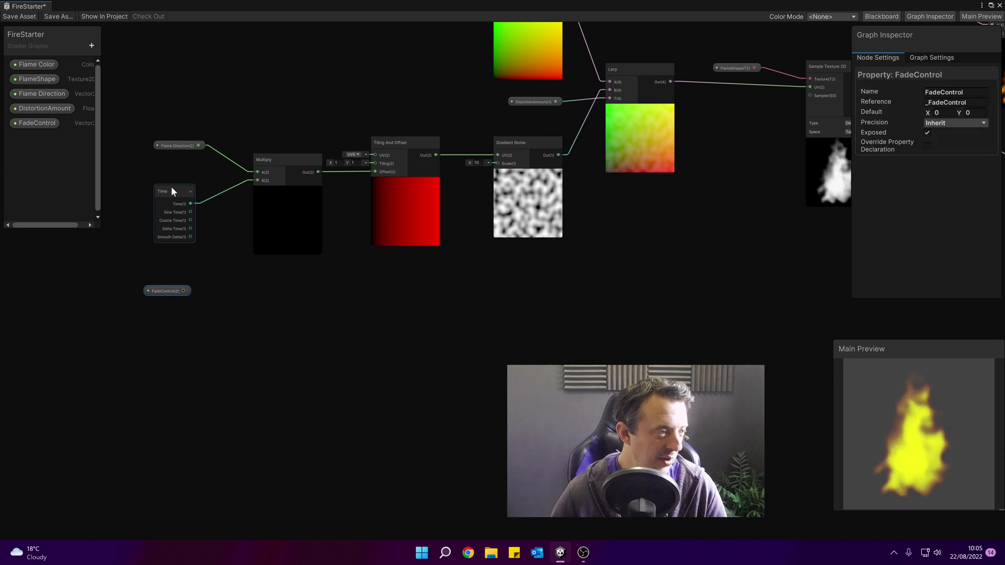
- Add a second Multiply node beside FadeControl, connecting FadeControl to A and the Time output to B
click(270, 326)
key(space)
text(multiply)
key(Return)
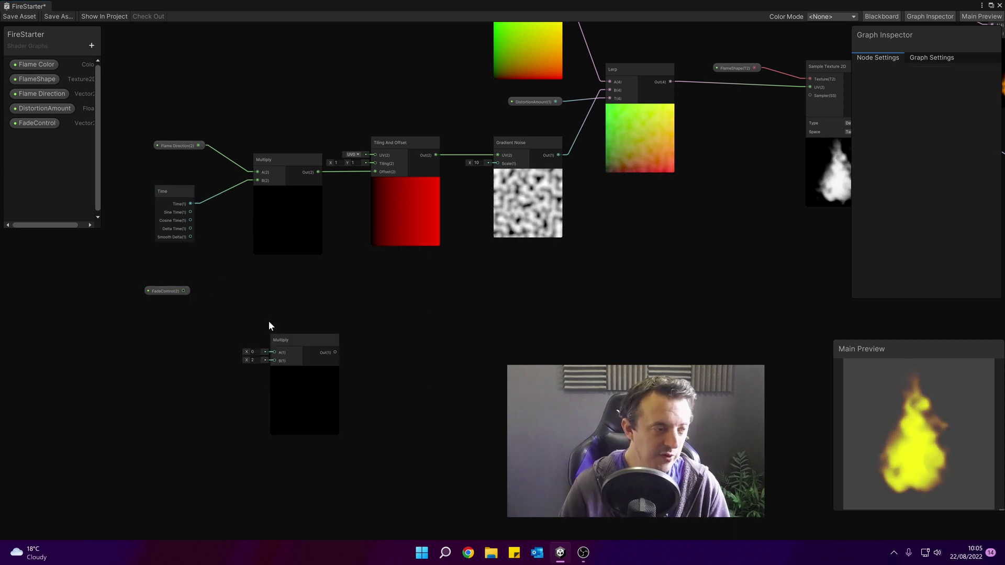
drag(183, 291, 256, 324)
drag(189, 203, 256, 332)
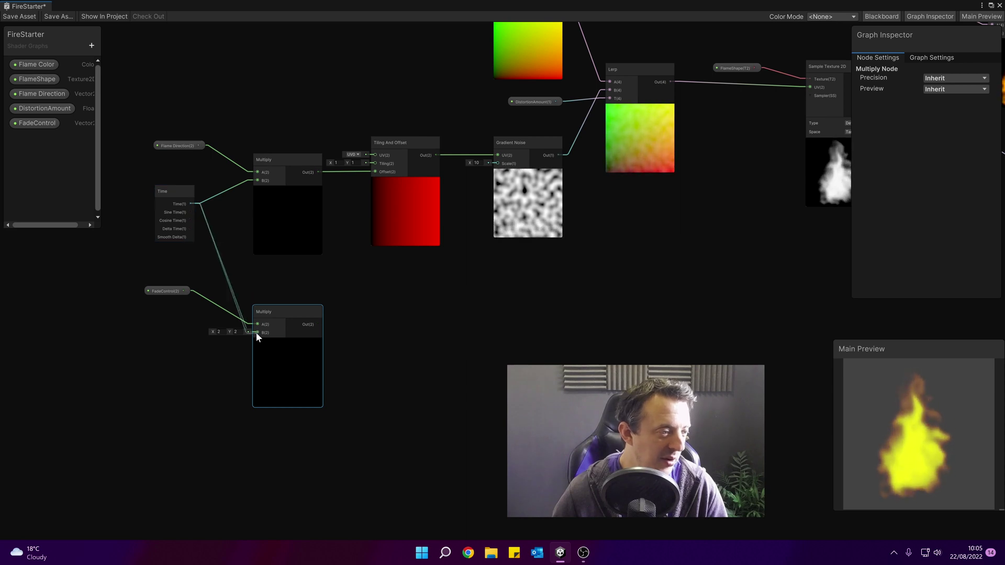
- Add a Tiling And Offset node after the FadeControl Multiply and connect the Multiply output to its Offset
click(420, 300)
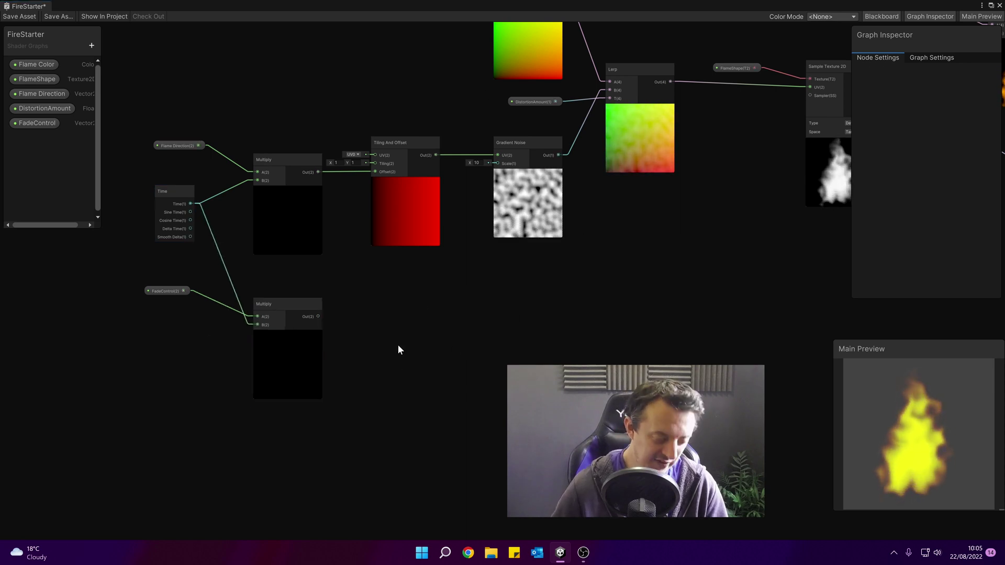
key(space)
text(tiling)
key(Return)
drag(419, 365, 406, 298)
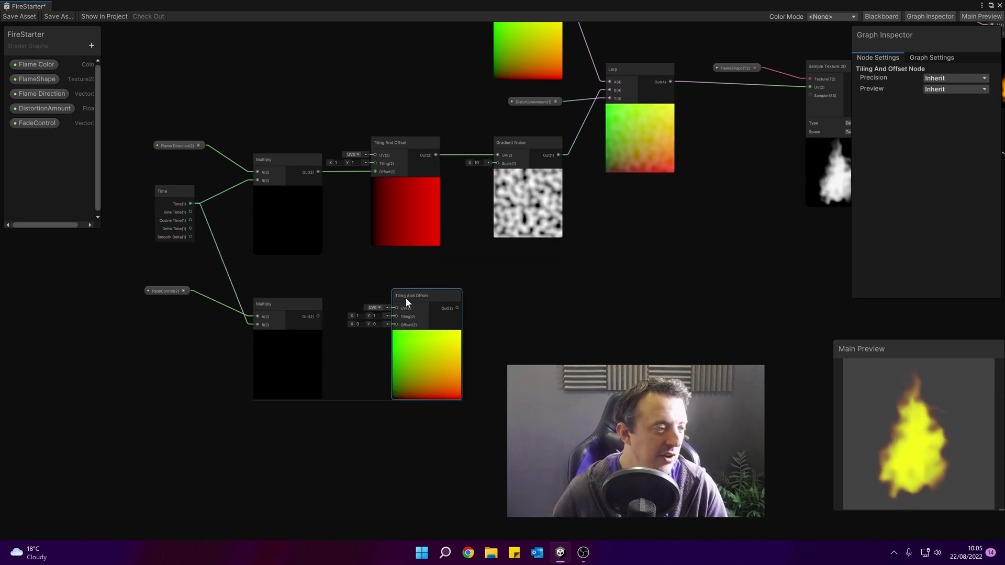
drag(317, 317, 393, 324)
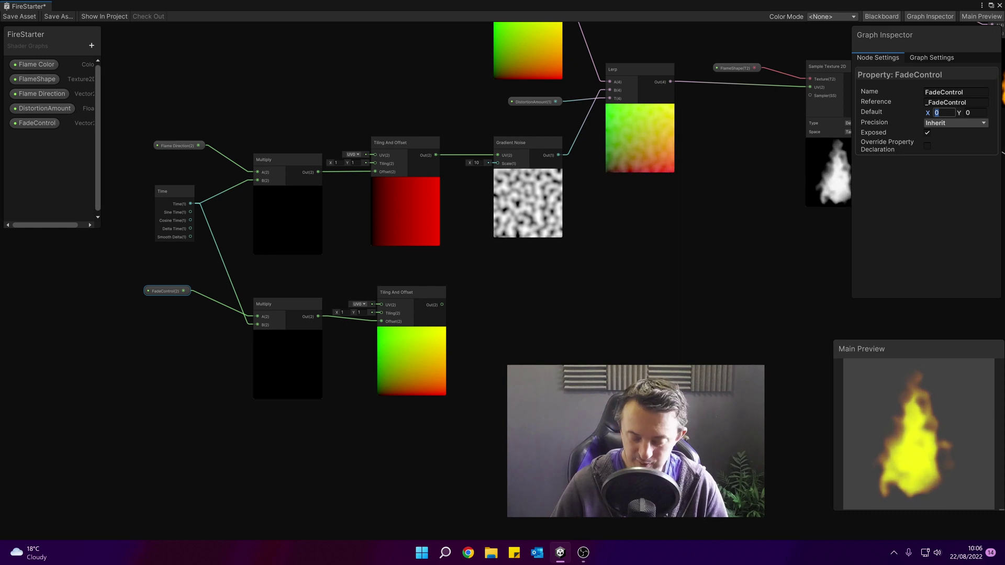
- Set the FadeControl property's default to X 0.1 and Y -0.5
text(0.1)
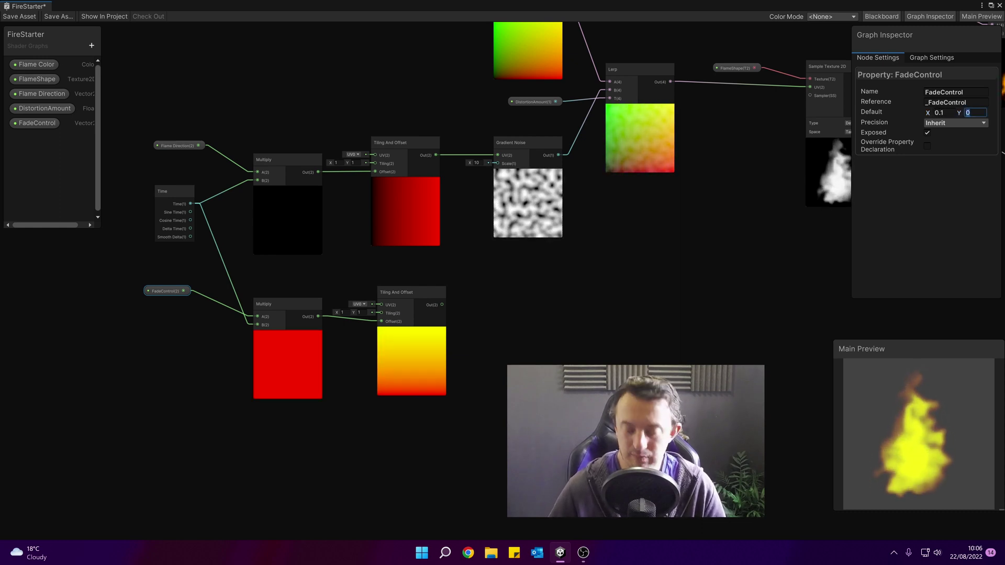
text(-)
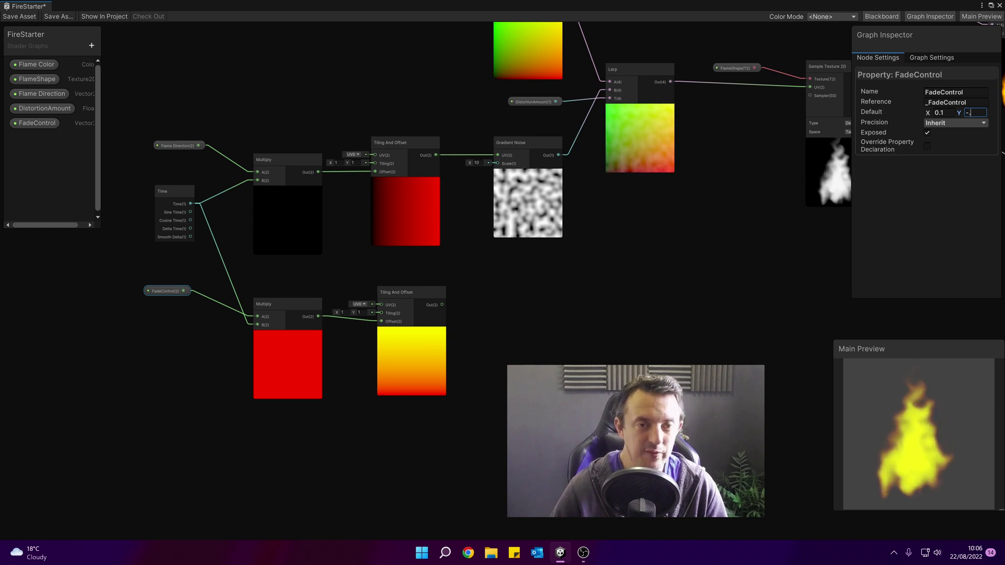
text(.5)
- Add a Voronoi node beside the lower Tiling And Offset node and connect the Tiling And Offset output to its UV
middle_drag(533, 198, 444, 216)
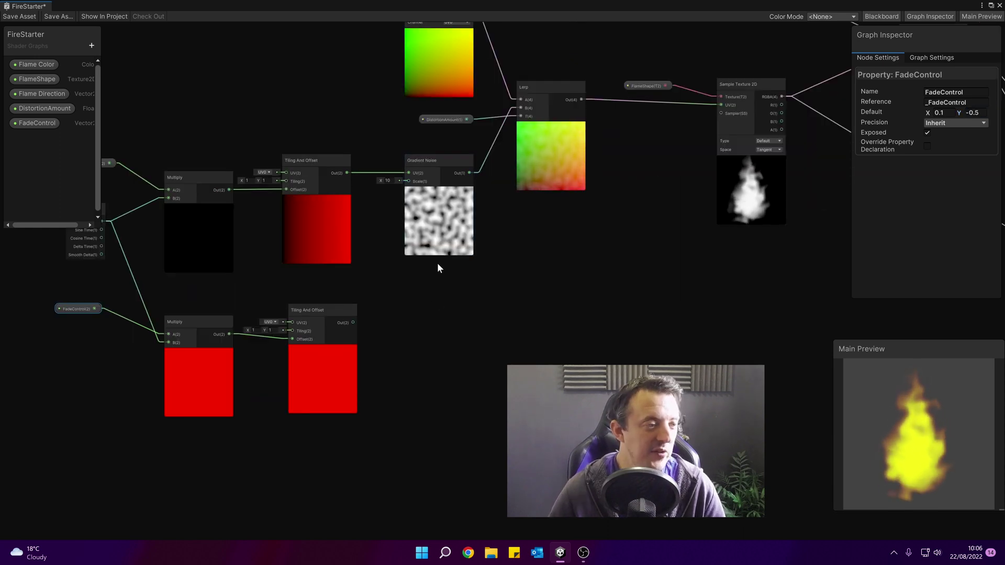
click(434, 329)
key(space)
text(ver)
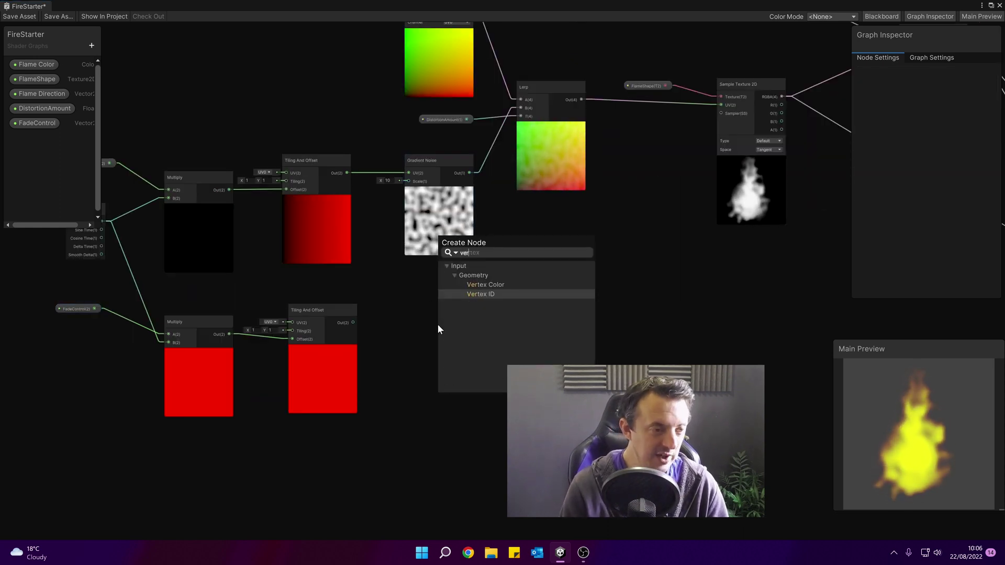
key(BackSpace)
key(BackSpace)
text(or)
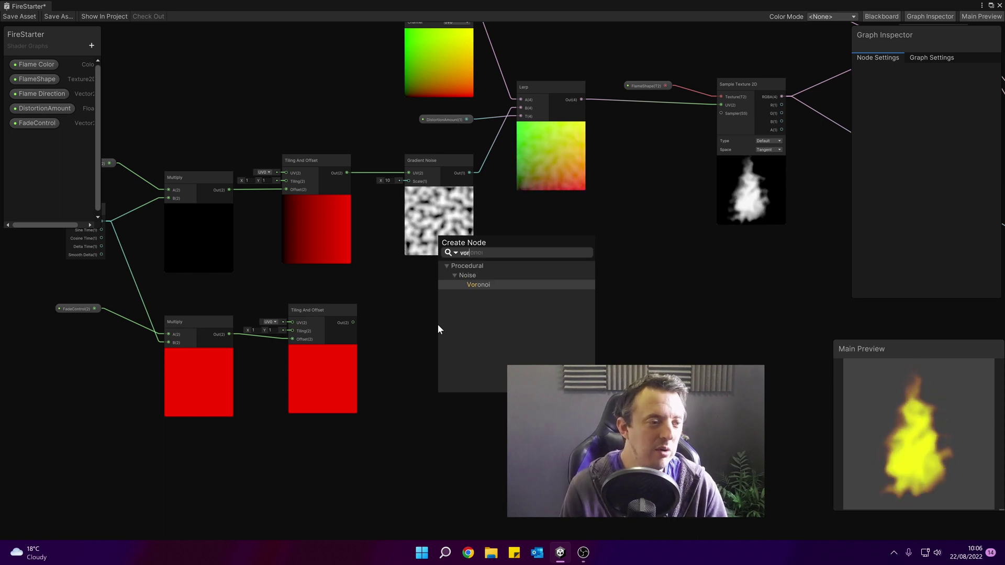
key(Return)
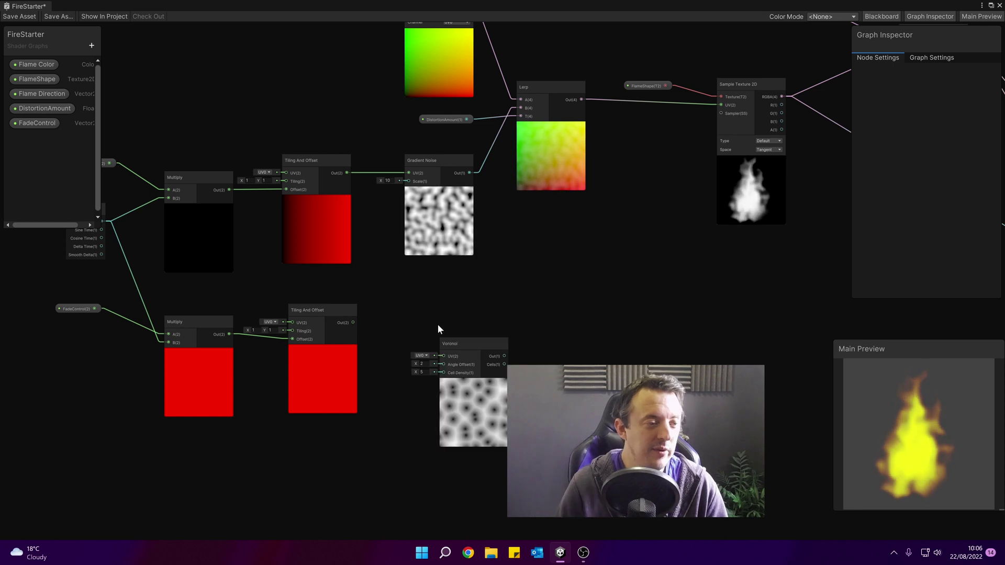
drag(437, 328, 437, 308)
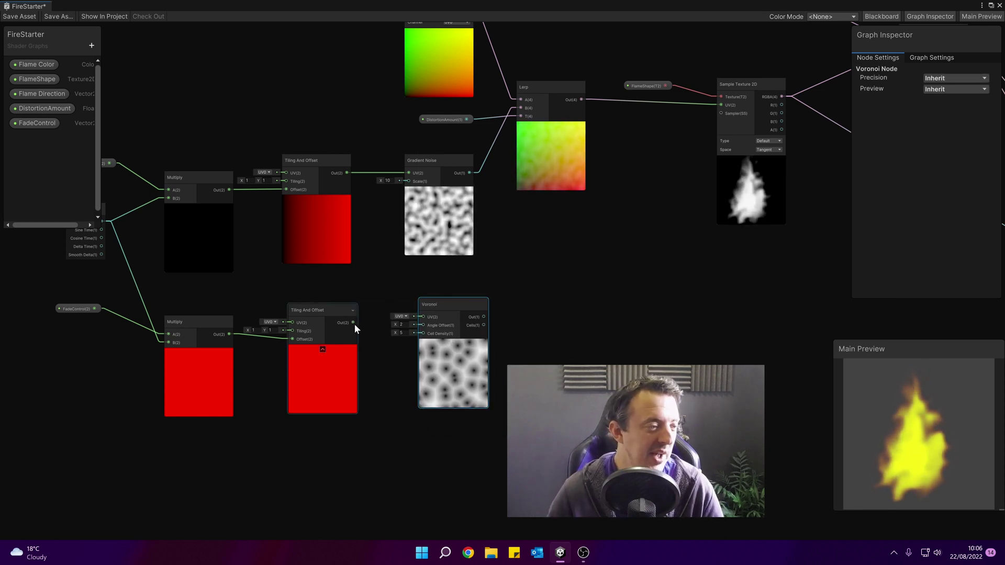
drag(353, 322, 439, 312)
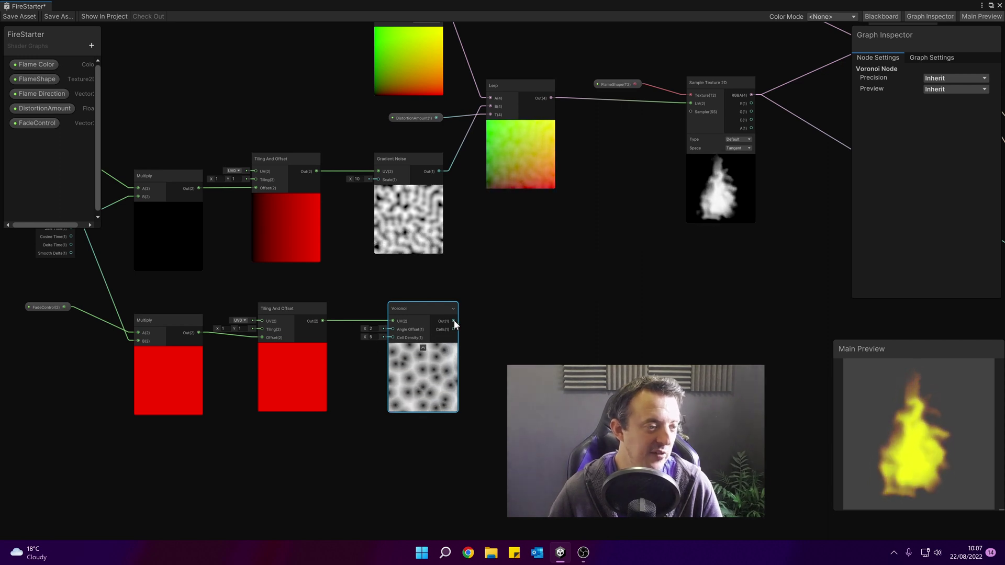
- Add a Power node after the Voronoi, connect the Voronoi Out to A, and raise its B value to about 9
key(space)
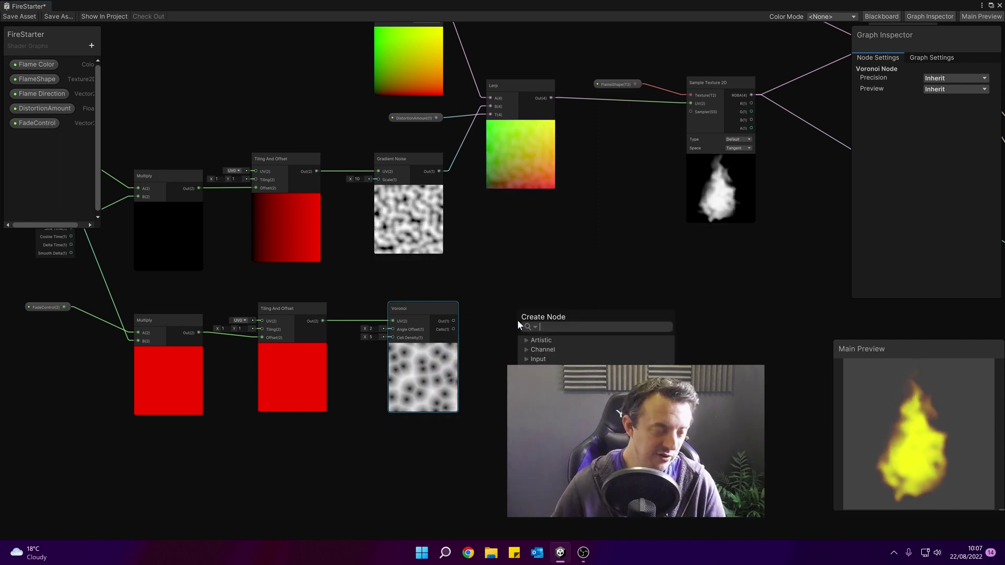
text(power)
key(Return)
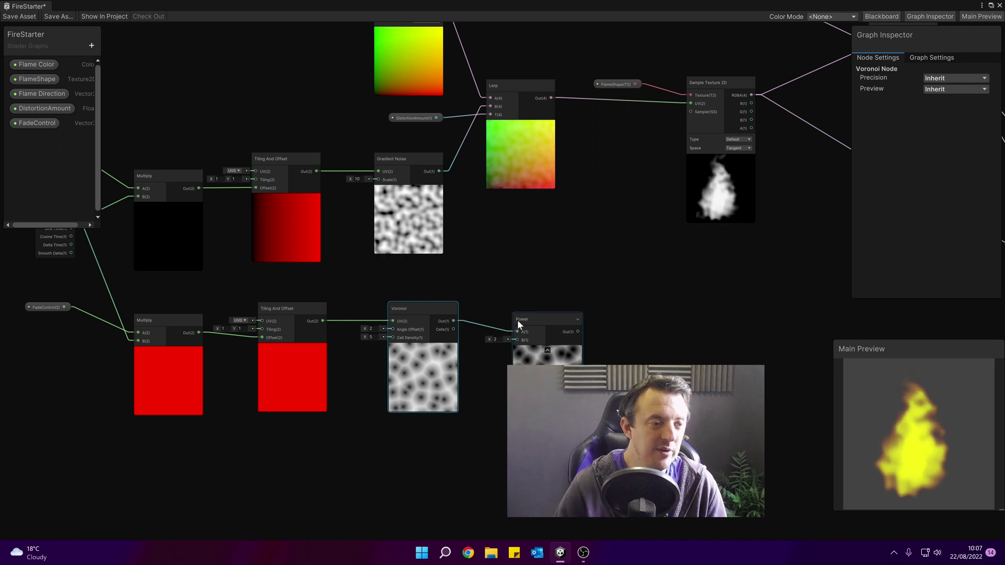
drag(479, 328, 542, 333)
middle_drag(586, 272, 463, 273)
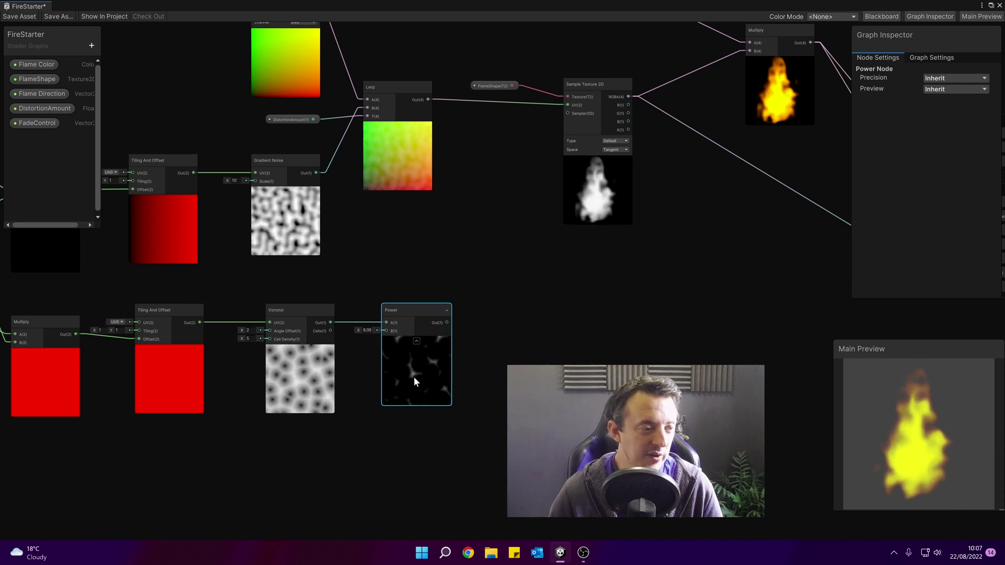
- Add a Multiply node below Sample Texture 2D, connecting the texture's RGBA to A and the Power output to B
key(space)
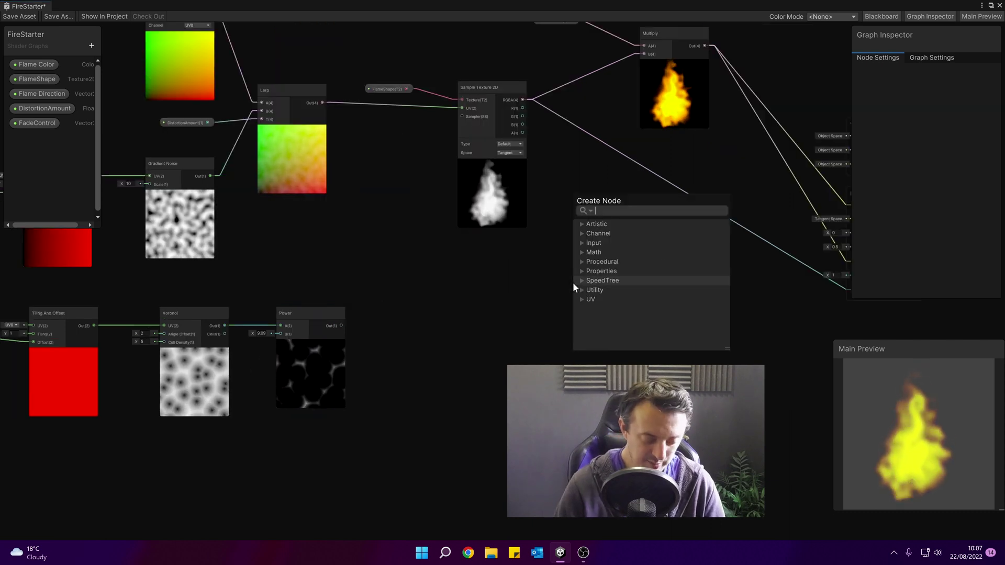
text(multiply)
key(Return)
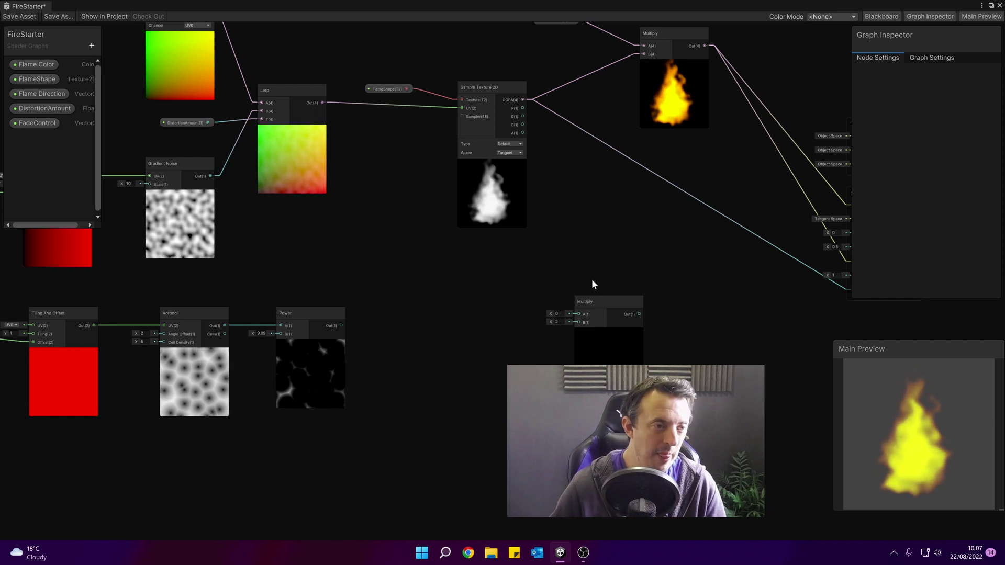
drag(523, 99, 578, 314)
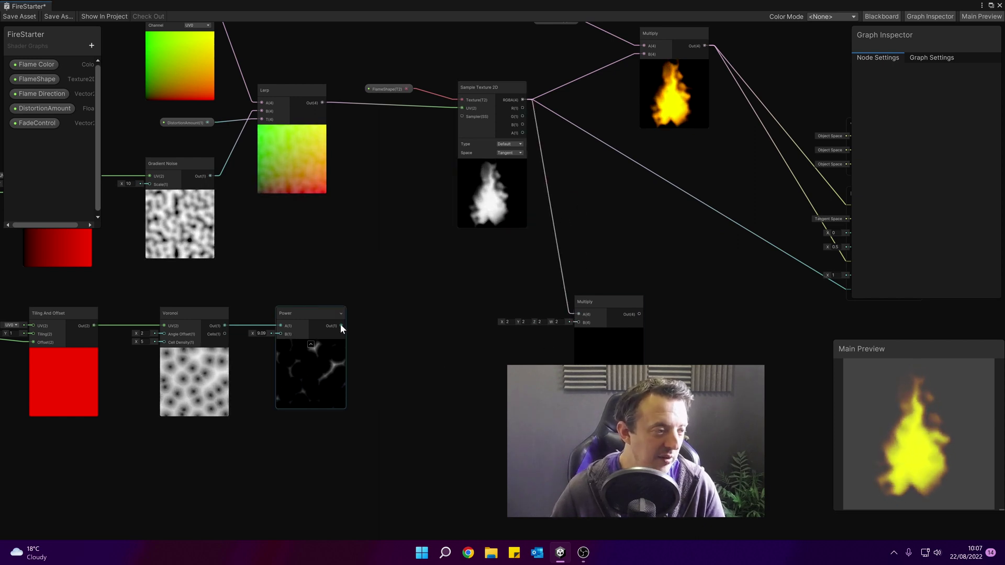
drag(340, 326, 579, 322)
- Lower the Voronoi Cell Density to about 3.4 and the Power node's B value to about 3.4
middle_drag(523, 344, 580, 340)
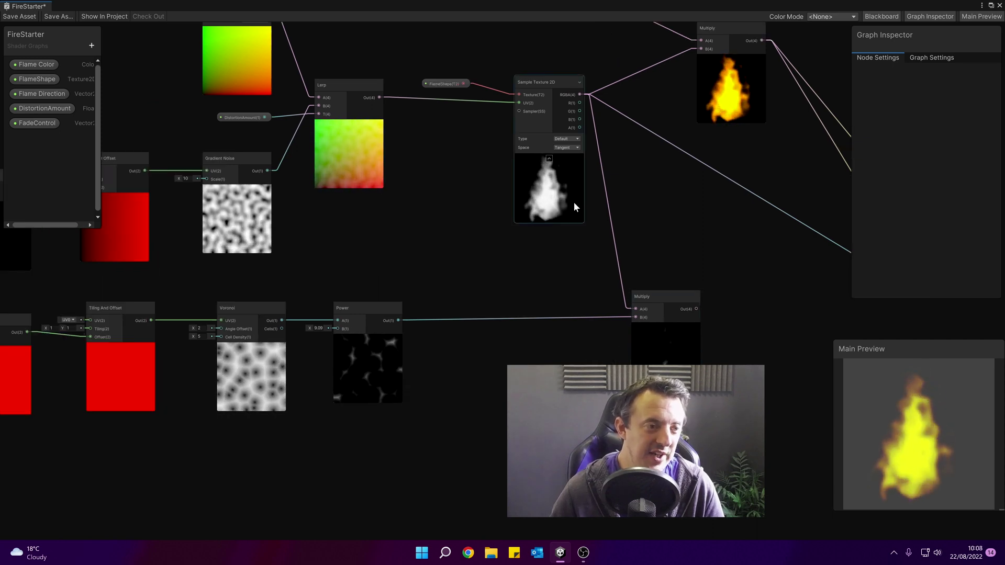
scroll(453, 403, down, 1)
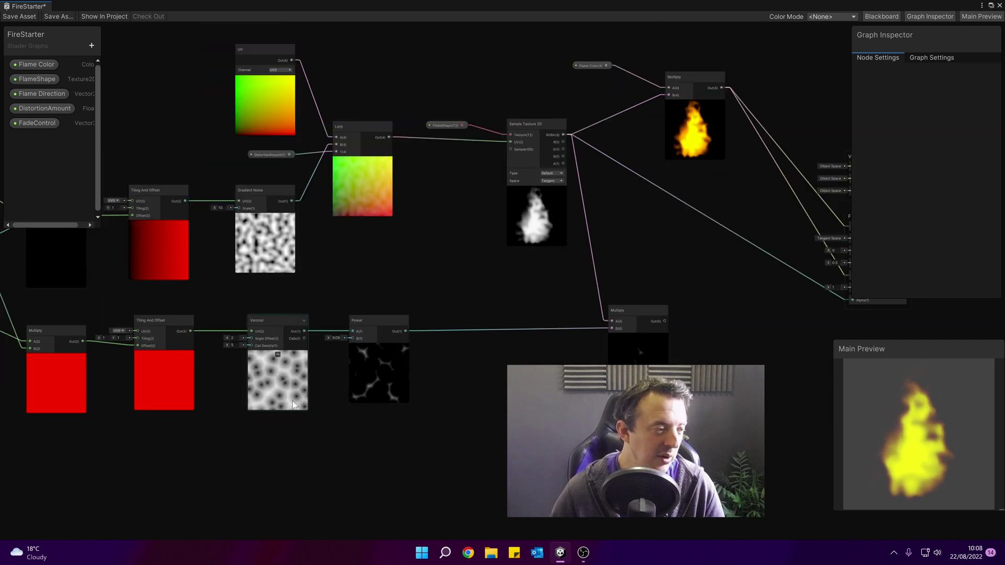
scroll(269, 356, up, 2)
middle_drag(369, 366, 308, 370)
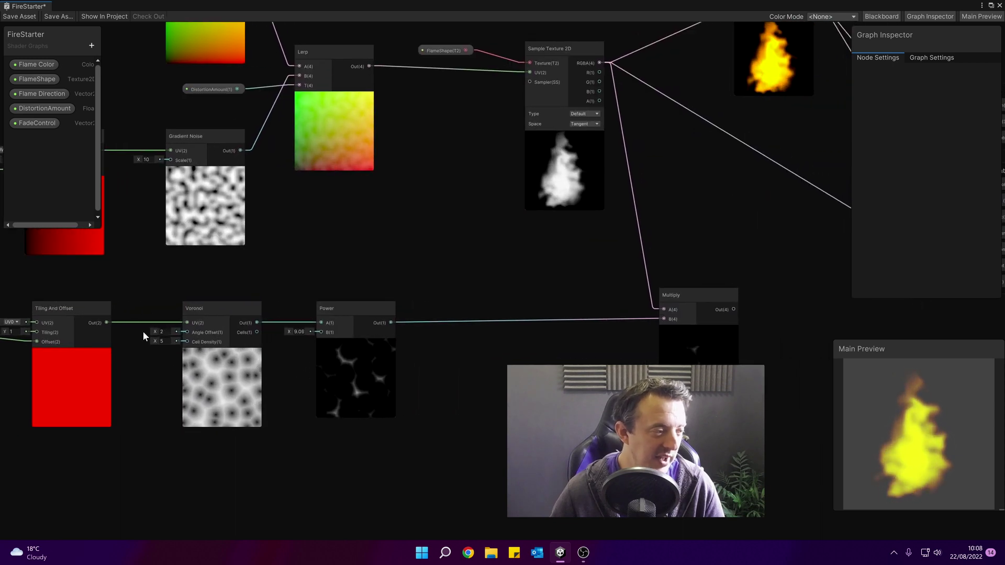
drag(157, 342, 134, 344)
click(309, 331)
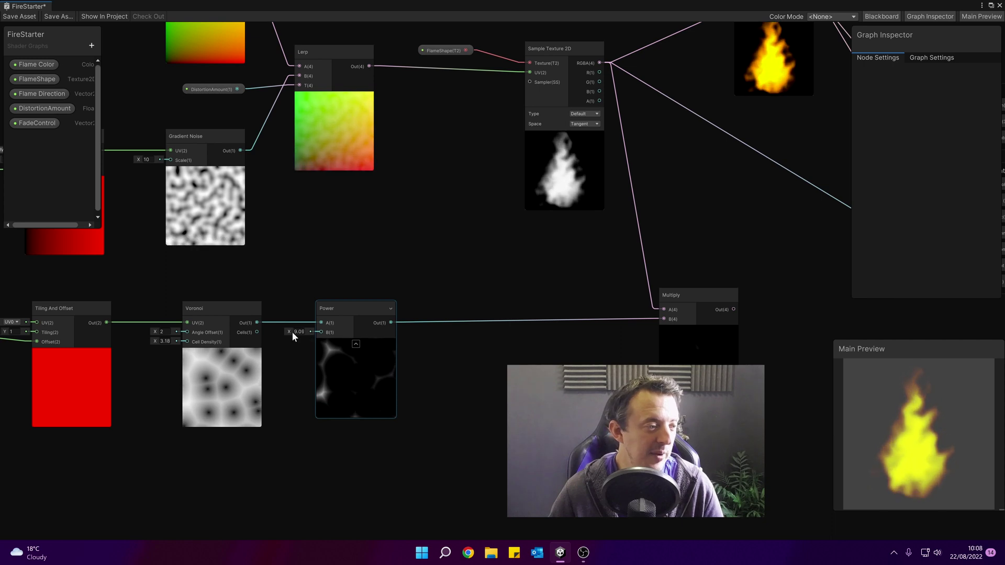
drag(291, 332, 272, 326)
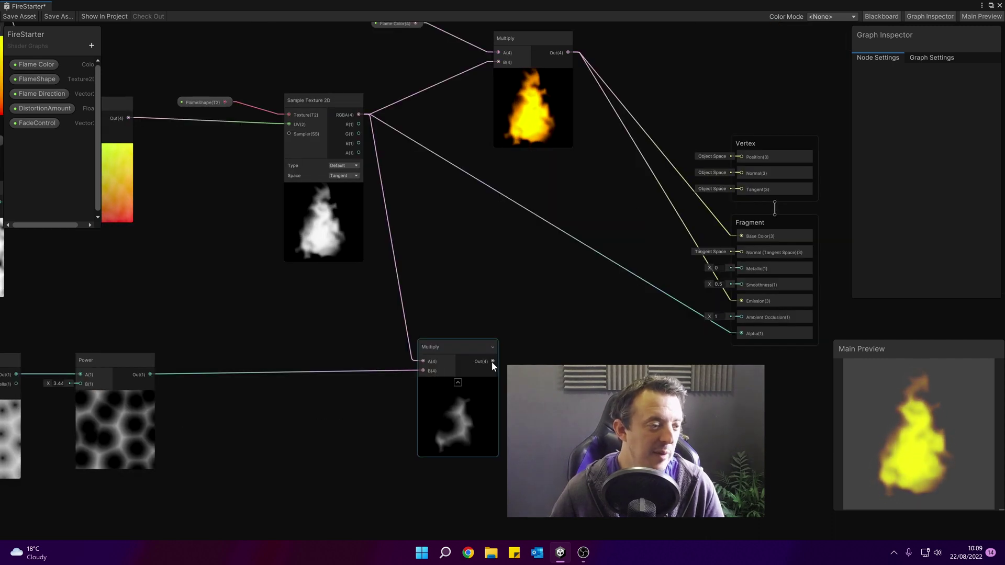
- Connect the new Multiply's output to the B input of the Flame Color Multiply, replacing the direct texture link
drag(492, 362, 497, 94)
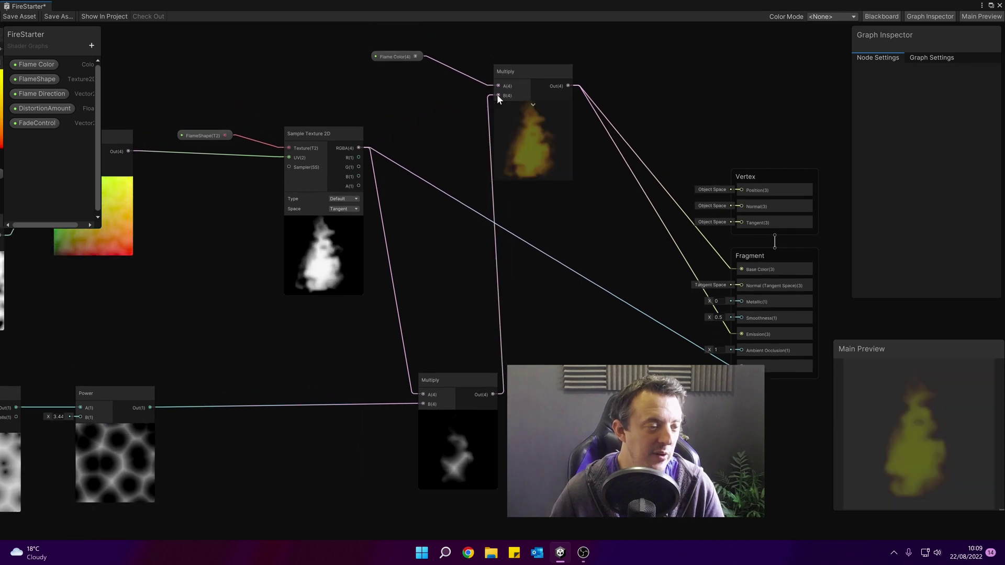
middle_drag(390, 310, 499, 284)
mouse_move(342, 355)
middle_down()
mouse_move(593, 277)
mouse_move(495, 346)
middle_up()
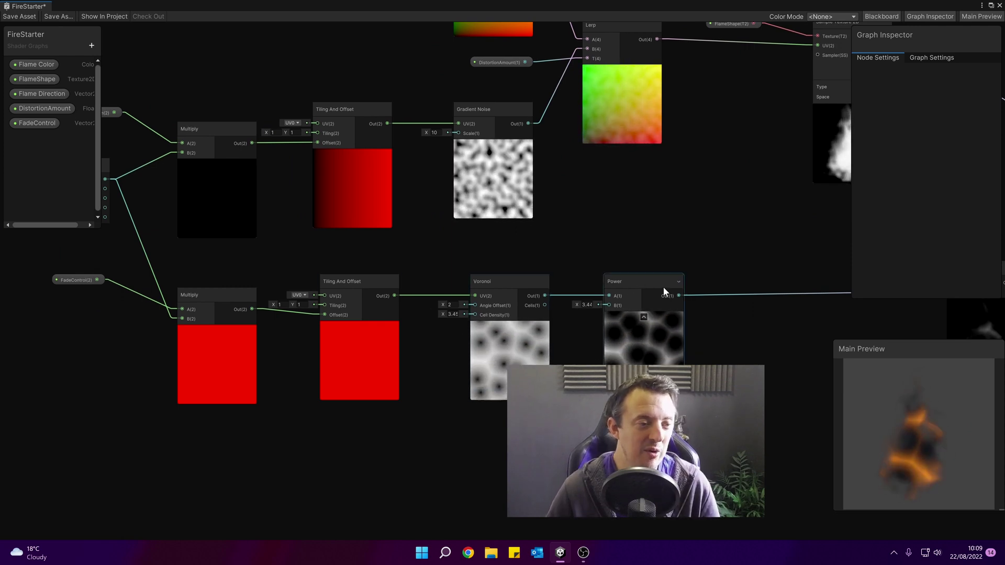
- Create a Float property named FadePower with a default of 2 and connect its node to the Power node's B input
middle_drag(634, 299, 564, 300)
click(558, 281)
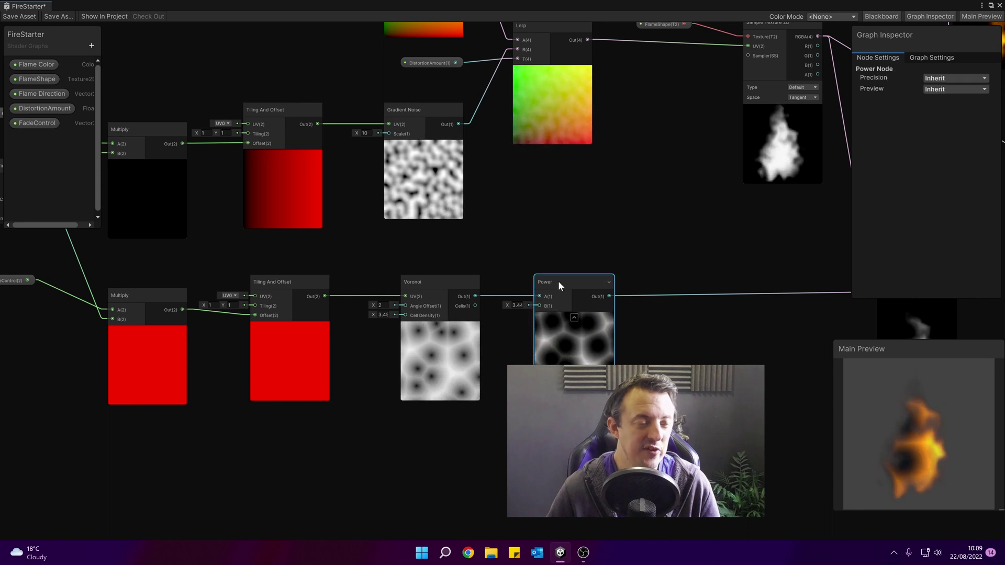
click(92, 46)
click(114, 68)
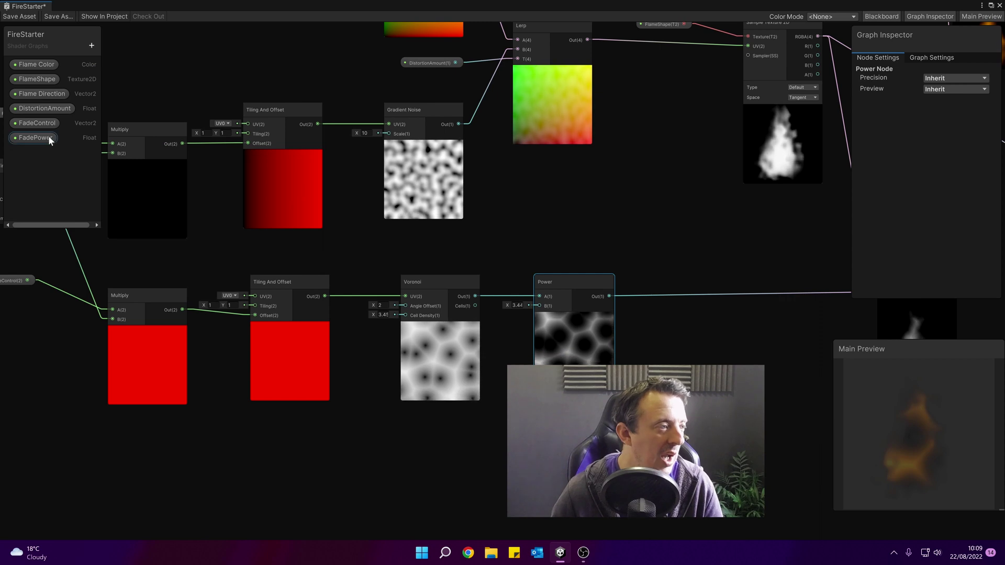
drag(48, 137, 508, 329)
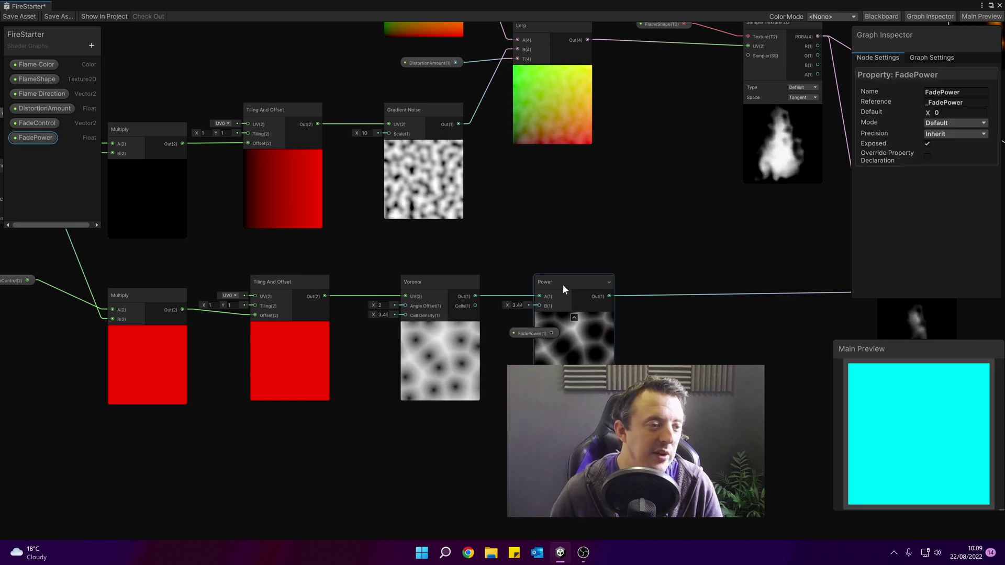
drag(563, 284, 587, 284)
click(532, 330)
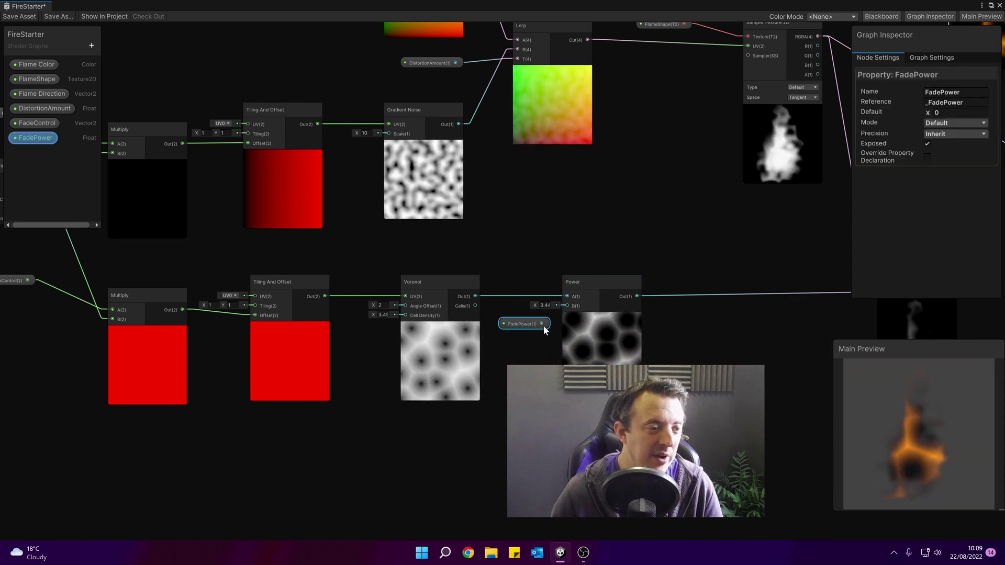
drag(541, 324, 567, 306)
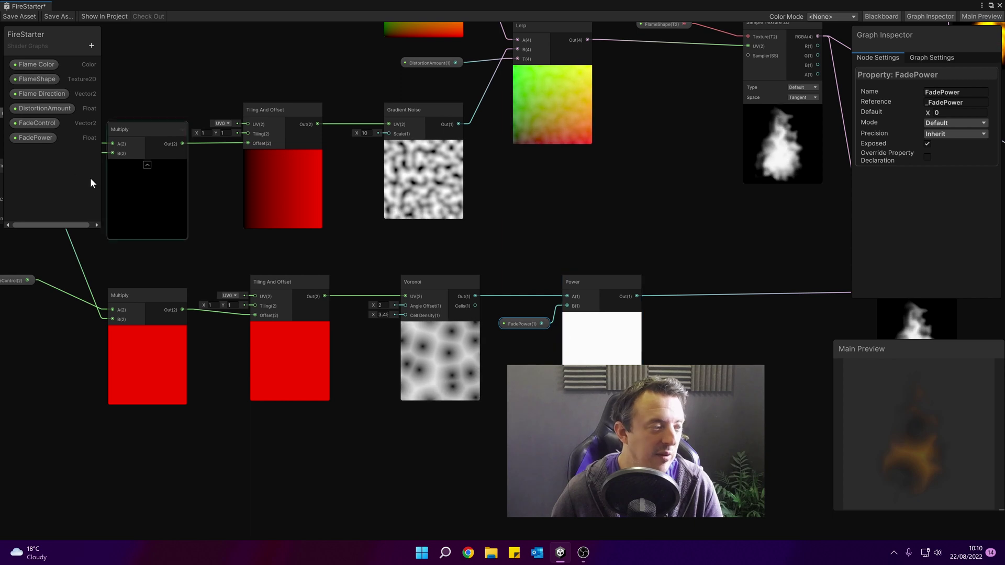
click(36, 137)
click(912, 110)
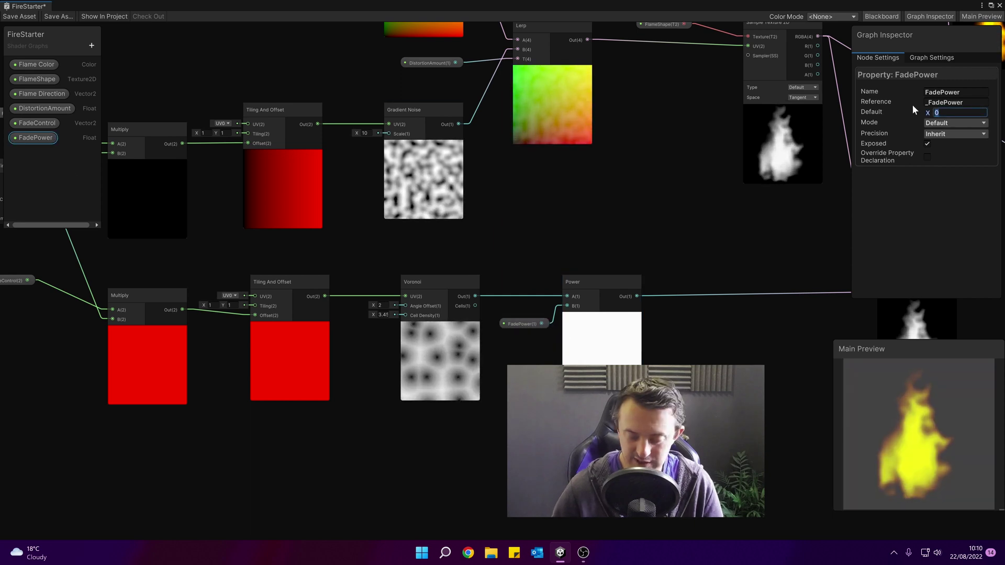
text(2)
- Create a Float property named FadeScale with a default of 3 and connect its node to the Voronoi Cell Density
middle_drag(351, 345, 306, 347)
click(380, 313)
middle_drag(381, 314, 417, 317)
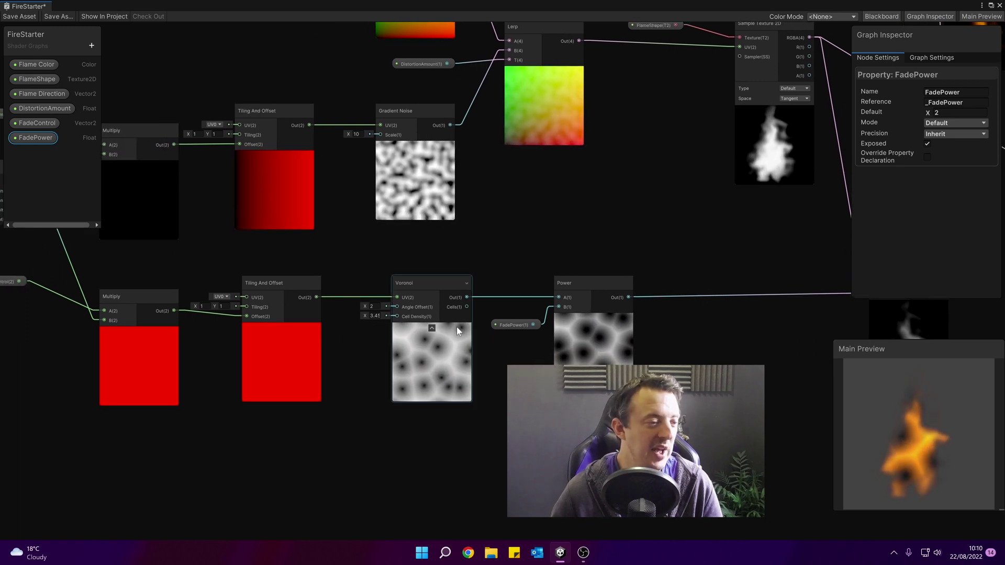
click(92, 45)
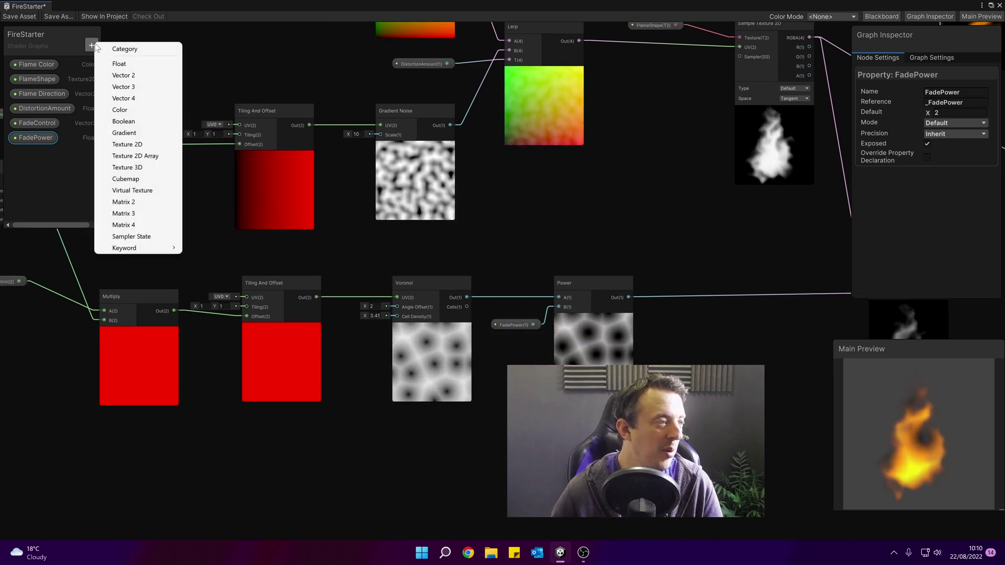
click(138, 64)
text(FadeS)
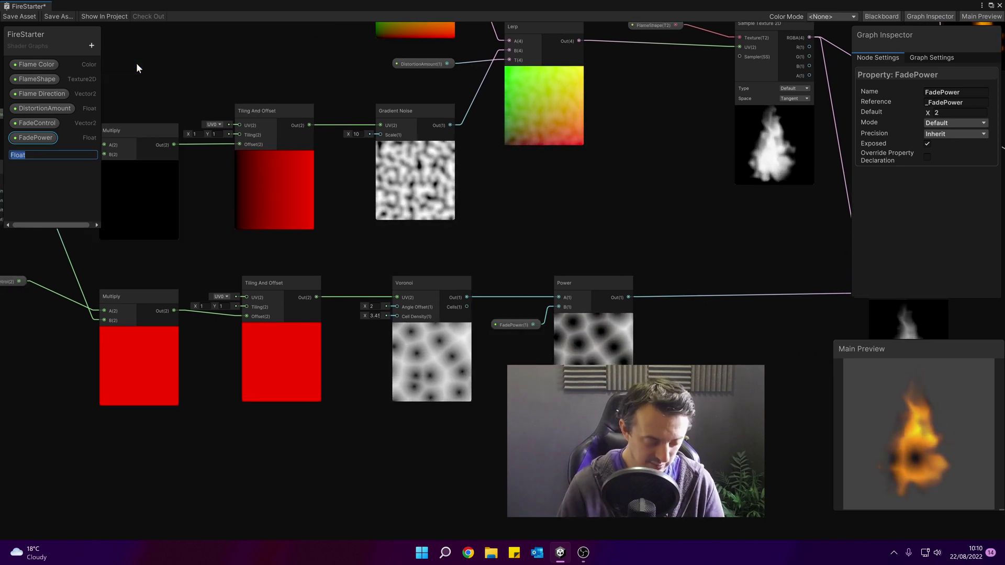
text(cale)
key(Return)
drag(34, 153, 356, 325)
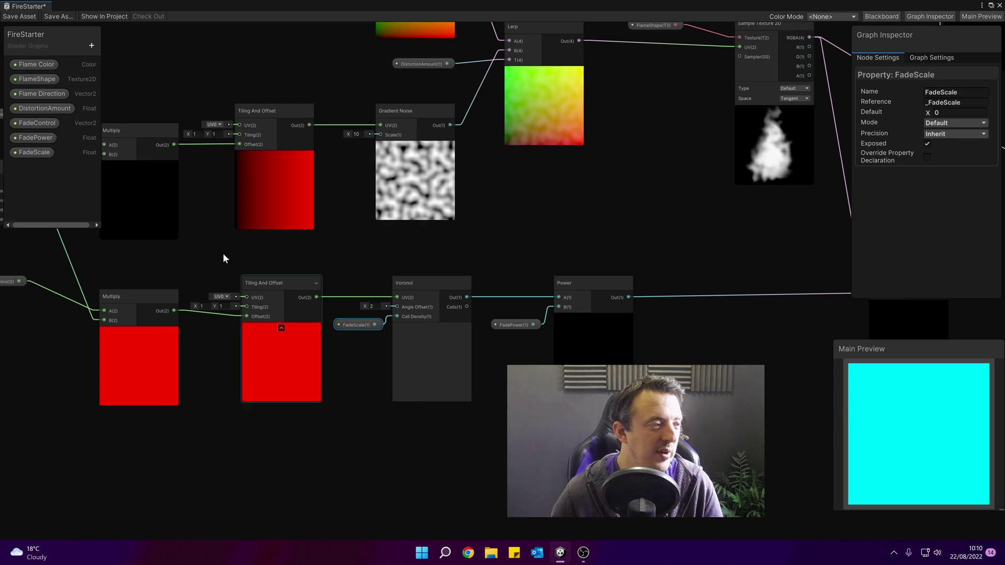
click(28, 154)
text(3)
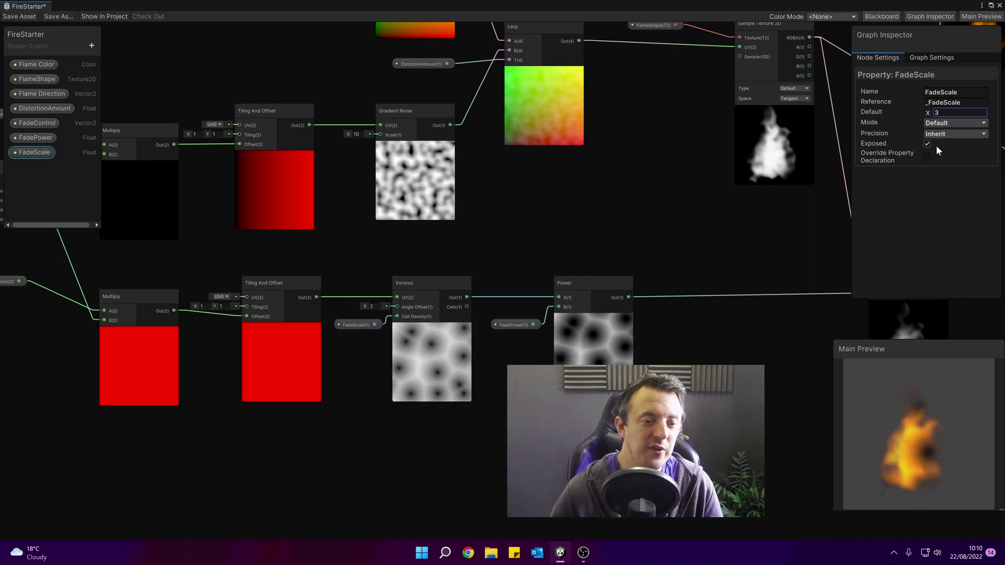
- Save the FireStarter shader graph and close its window to return to the scene
middle_drag(381, 184, 111, 195)
click(17, 16)
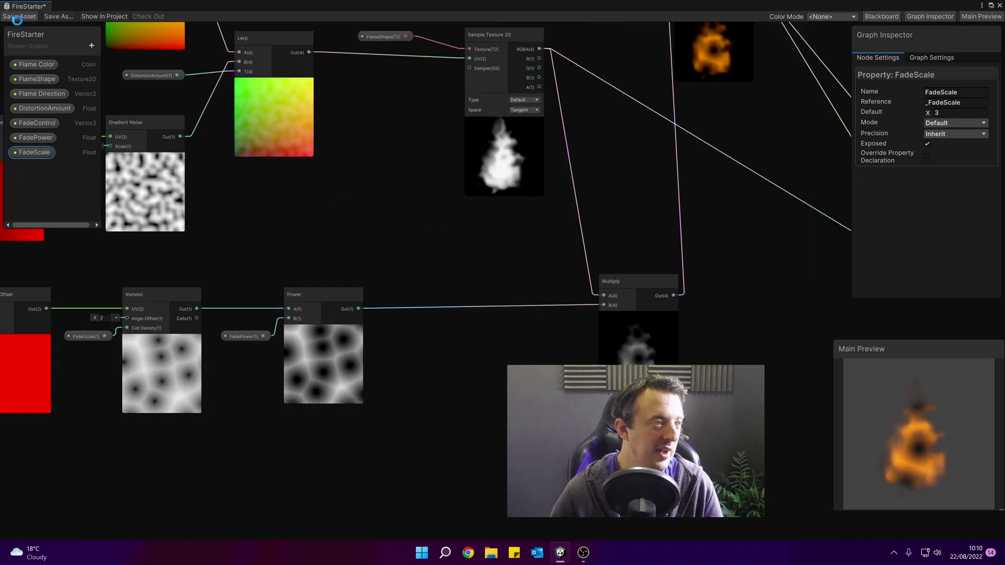
click(1000, 6)
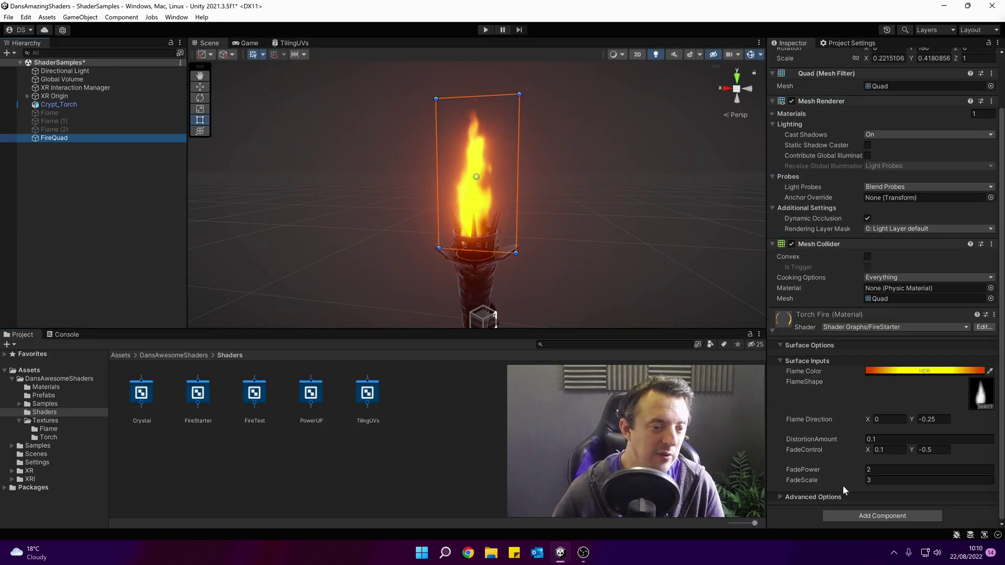
- Adjust the Torch Fire material on FireQuad to a FadePower of 1.37 and a FadeScale of 6.24
drag(855, 479, 925, 461)
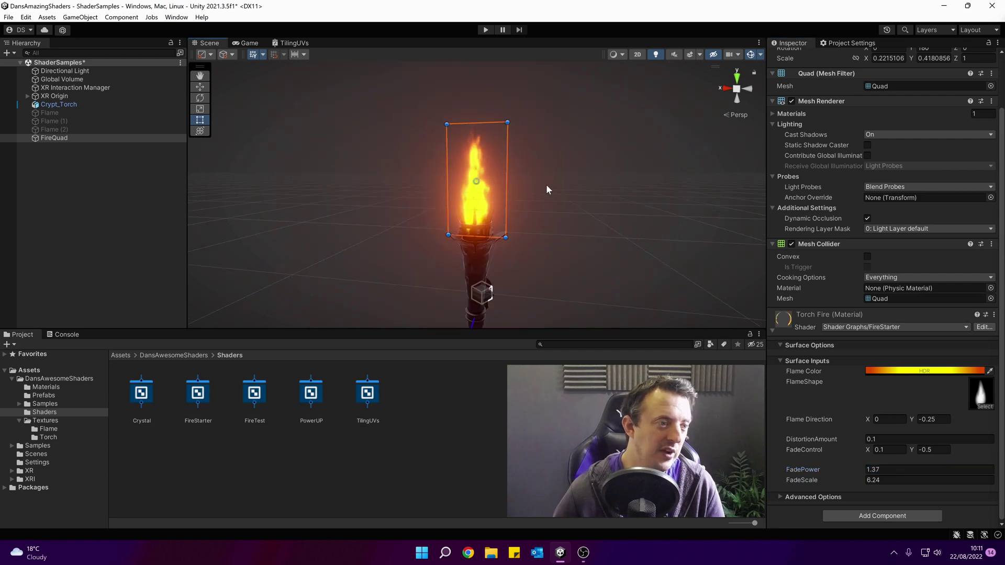
- On FireQuad's Torch Fire material, set FadeControl Y to -1, FadePower to 3.72 and FadeScale to 2.47
click(545, 185)
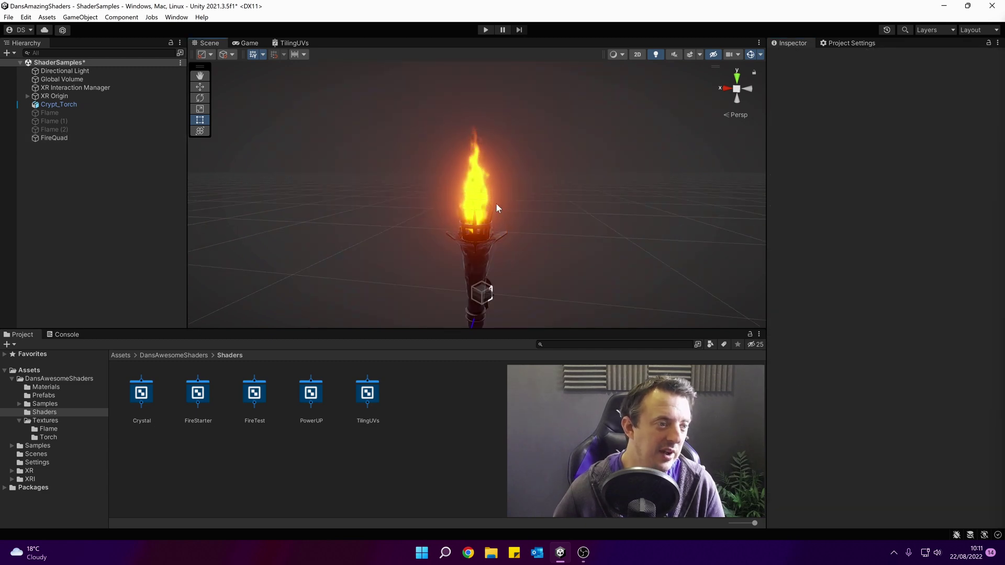
click(475, 187)
scroll(872, 494, down, 3)
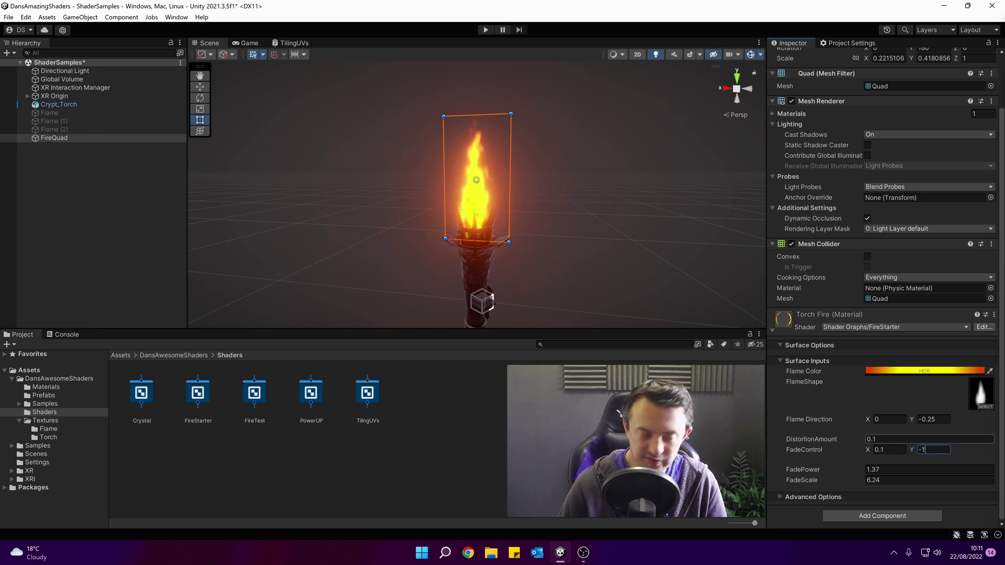
click(675, 284)
scroll(470, 220, down, 2)
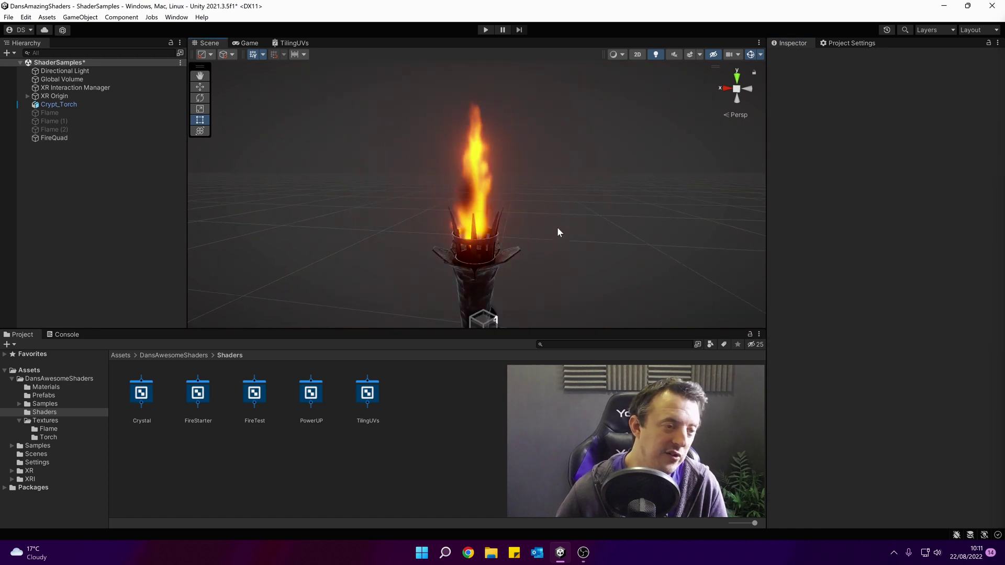
scroll(580, 250, down, 1)
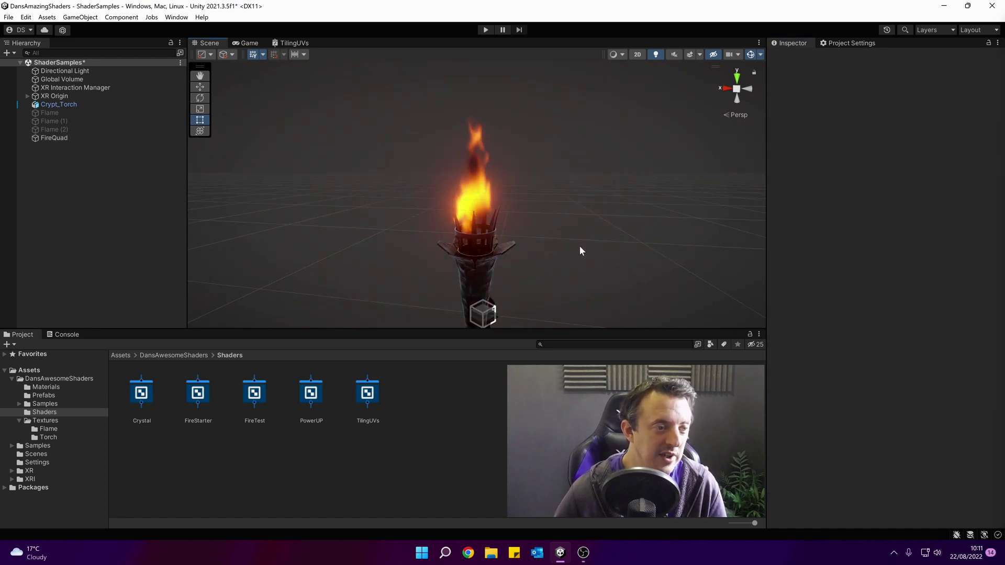
scroll(483, 212, down, 3)
scroll(482, 212, up, 3)
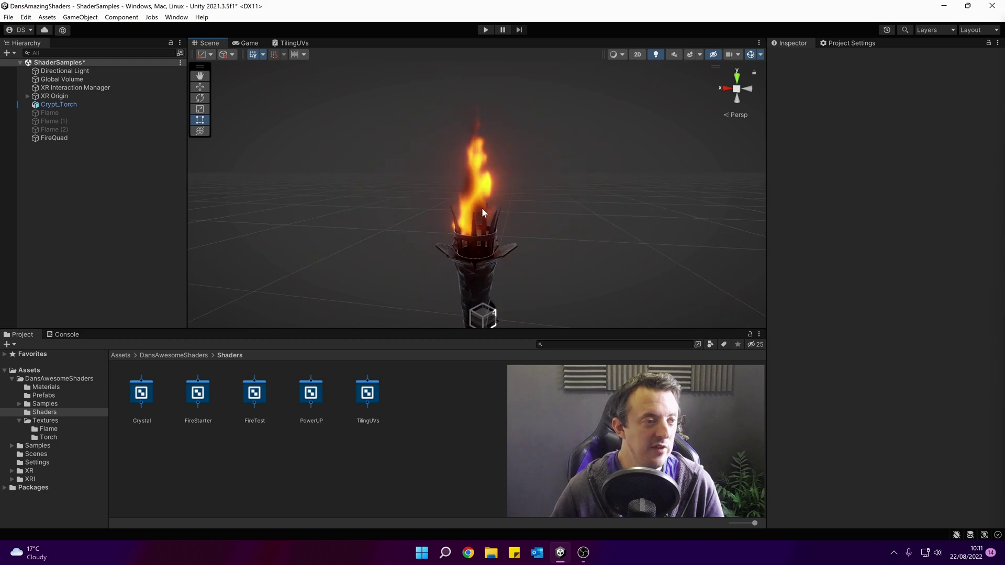
- In the FireStarter shader graph, connect the fade Multiply node's output to the Fragment Alpha, then save and return to the scene
click(474, 182)
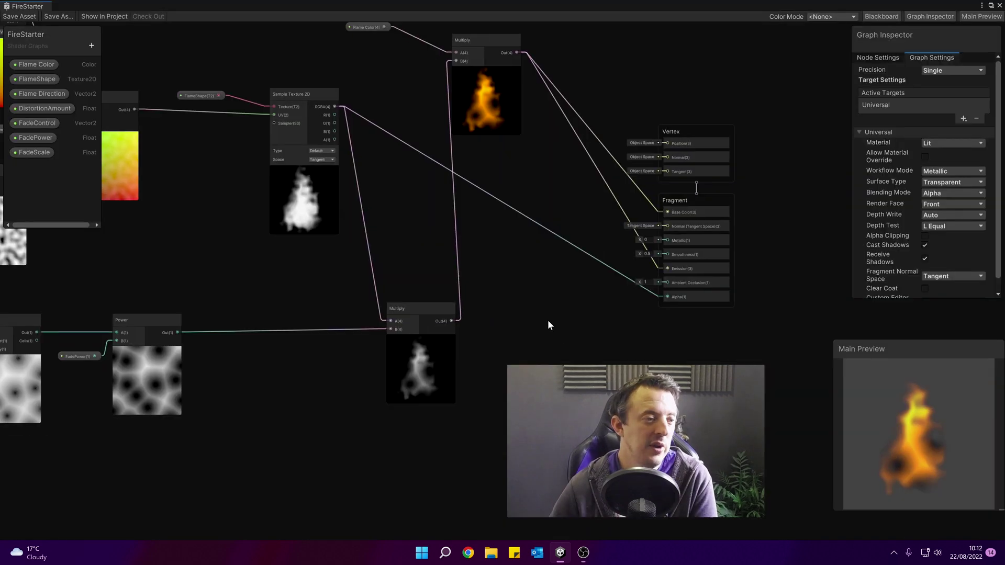
middle_drag(548, 321, 537, 302)
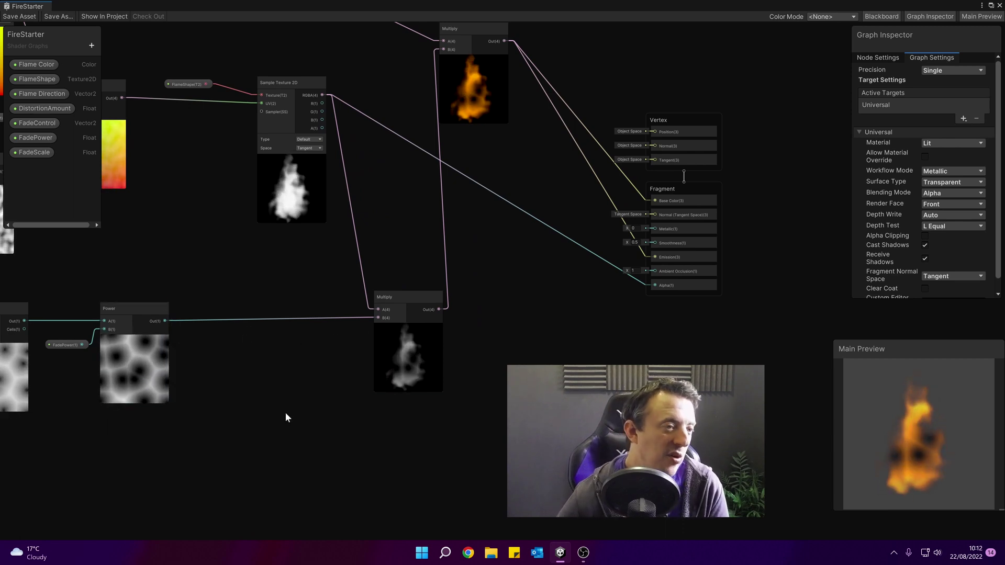
middle_drag(330, 342, 300, 403)
drag(362, 357, 351, 358)
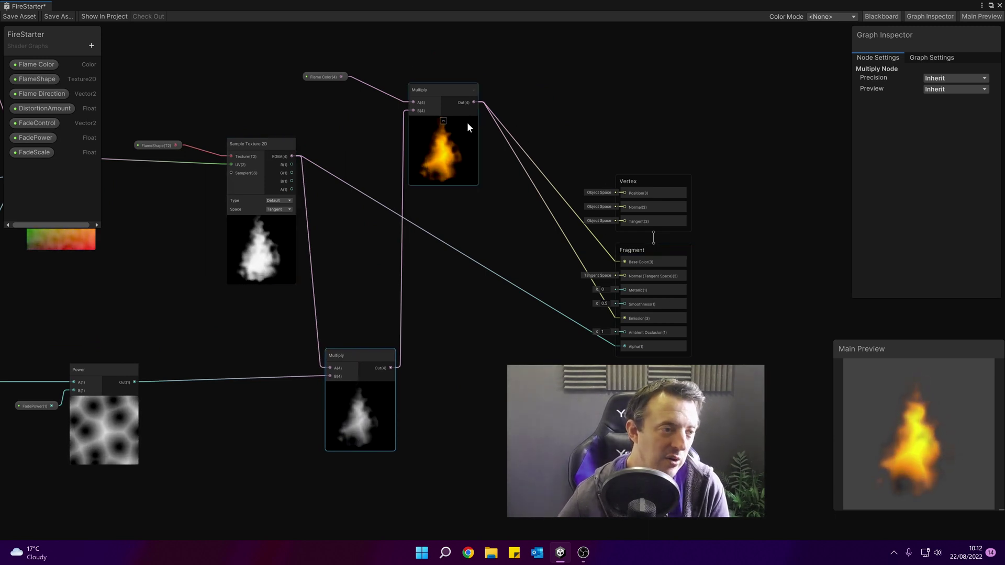
mouse_move(374, 390)
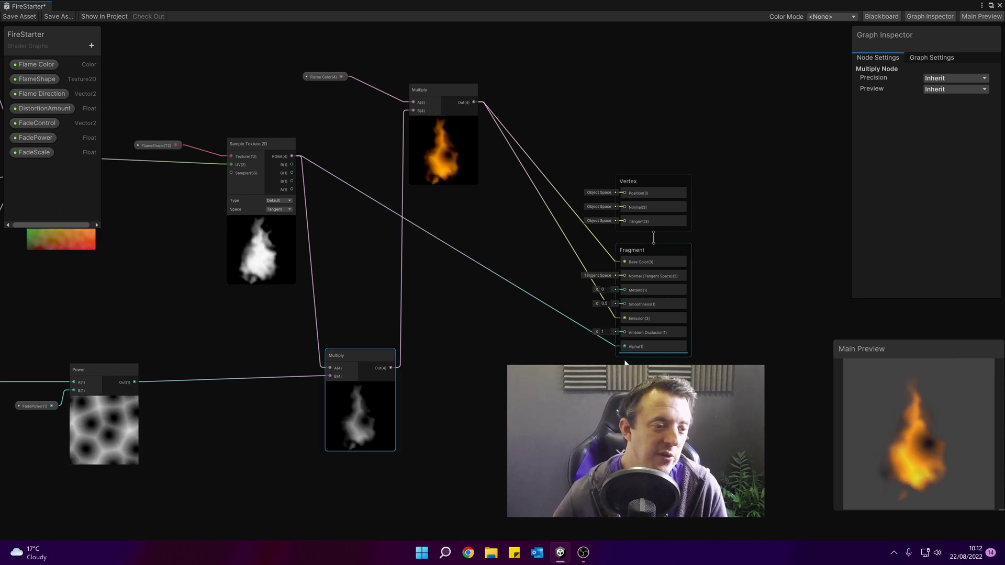
click(264, 142)
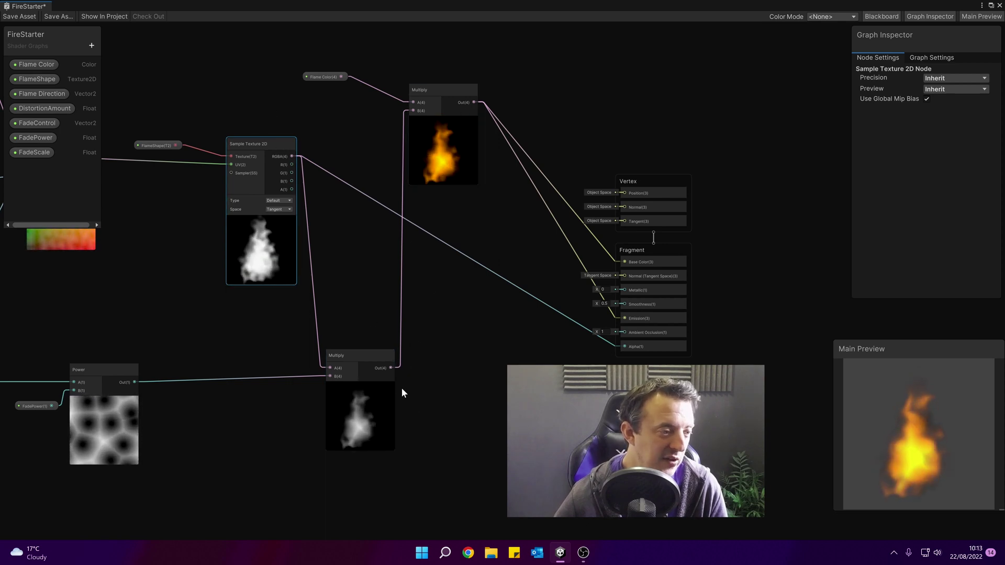
drag(391, 368, 621, 346)
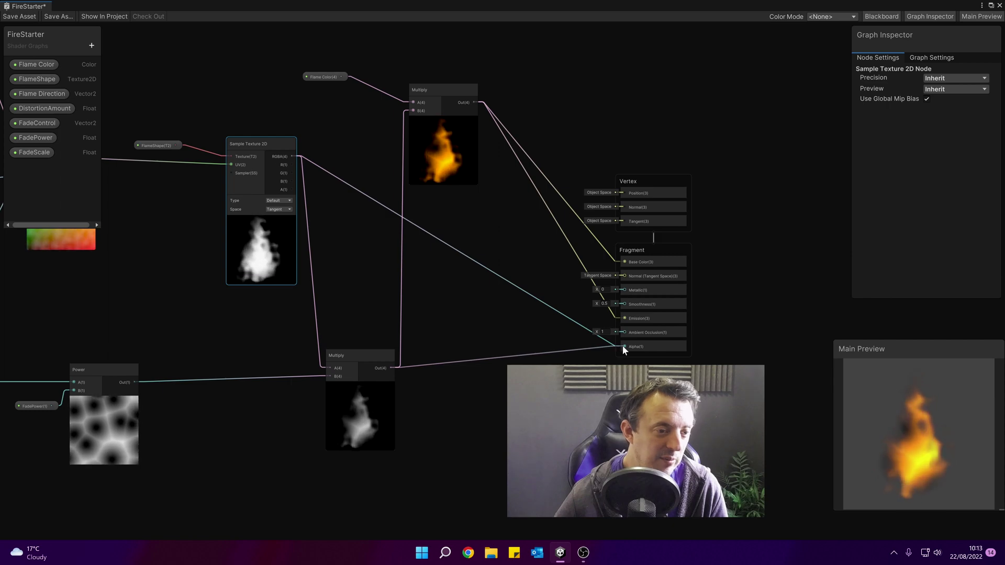
middle_drag(623, 346, 528, 290)
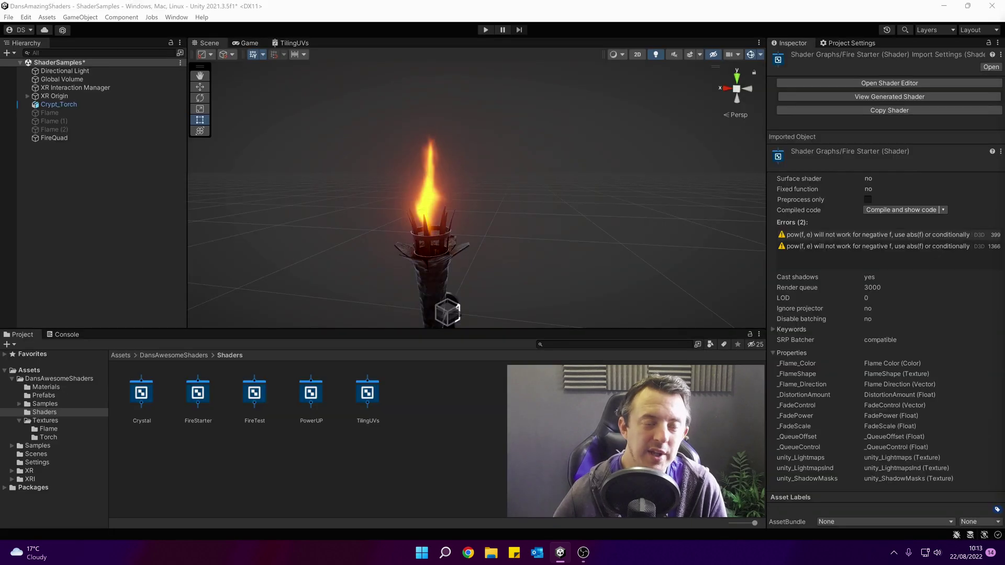
- Adjust the Torch Fire material on FireQuad to a FadeScale of 1.84 and a FadePower of 1.95
click(51, 138)
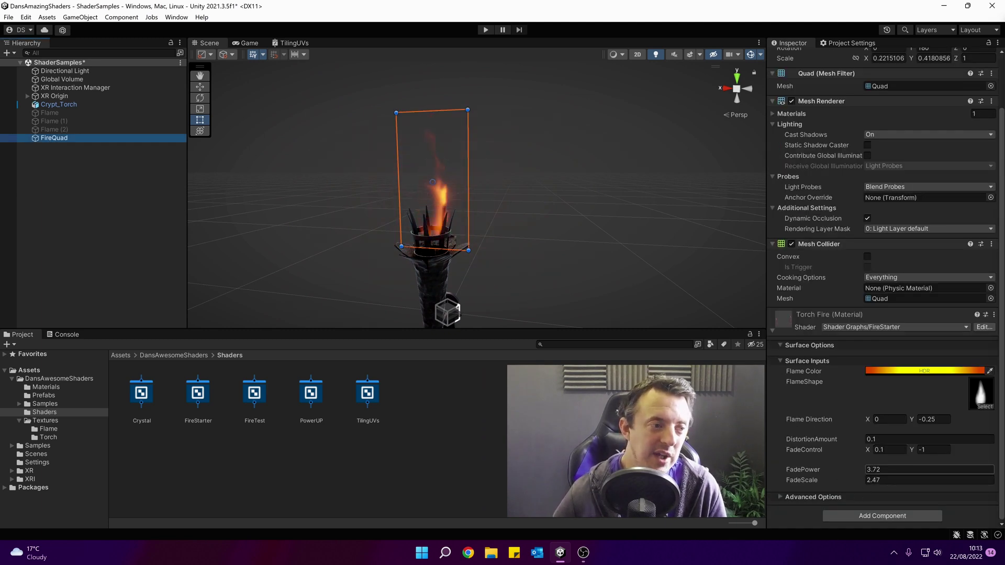
drag(860, 480, 837, 479)
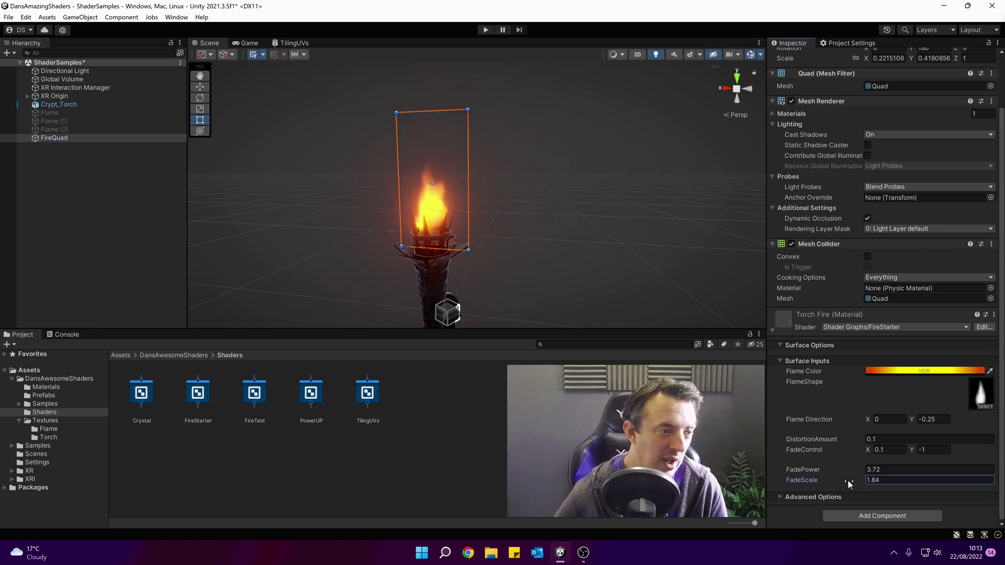
drag(854, 469, 827, 469)
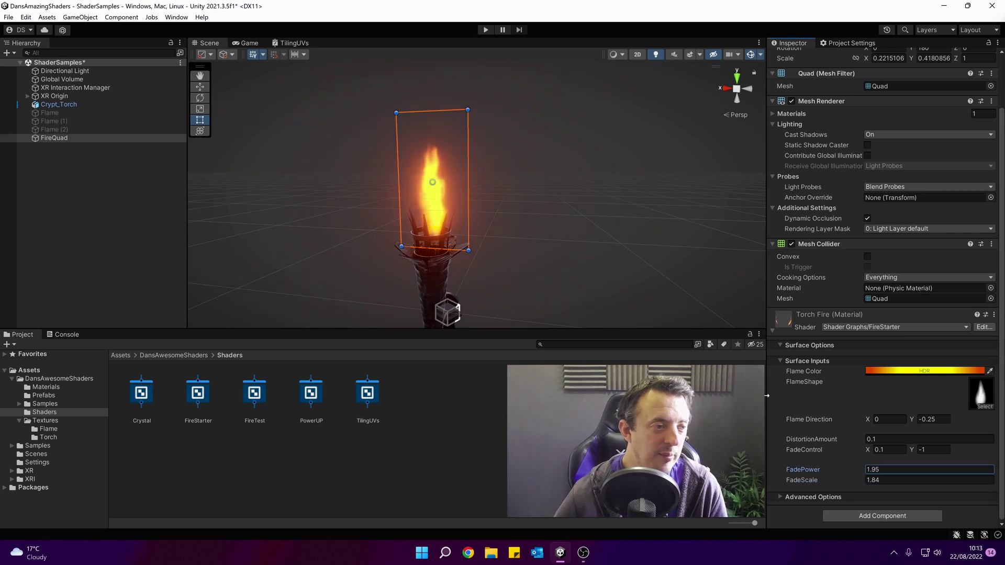